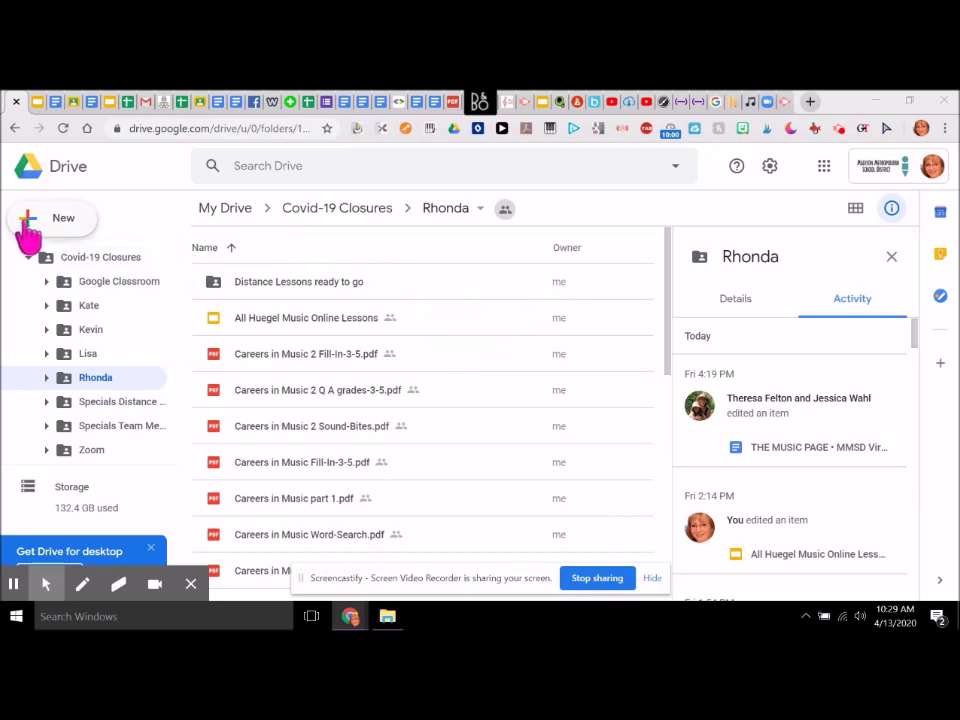
- Create a new blank Google Form in the current shared folder, accepting the folder's sharing permissions
{"action": "left_click", "coordinate": [28, 234]}
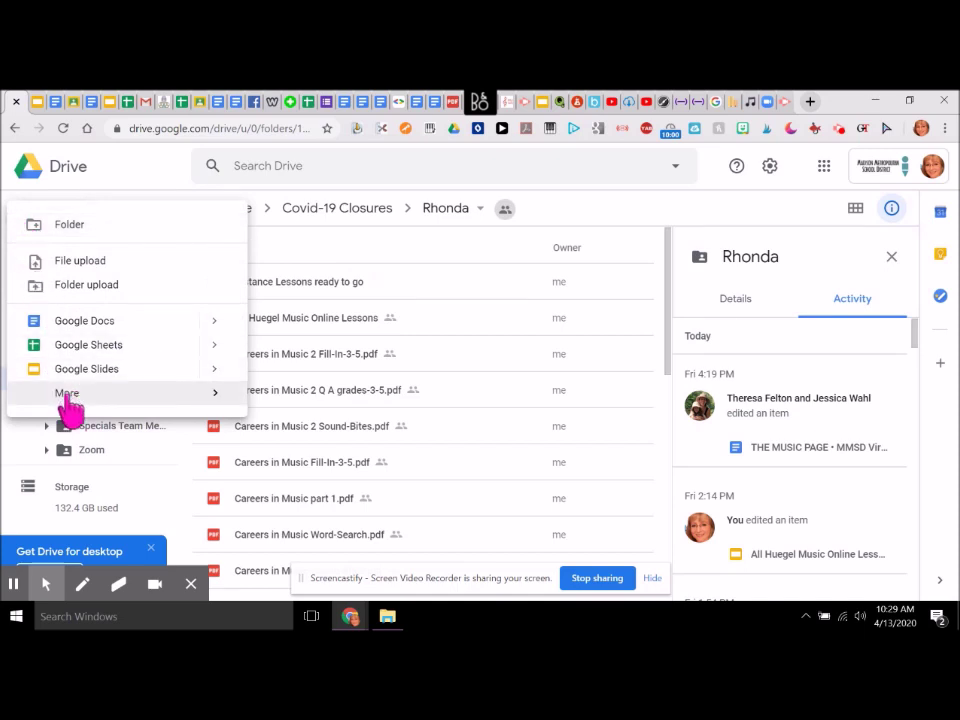
{"action": "mouse_move", "coordinate": [66, 405]}
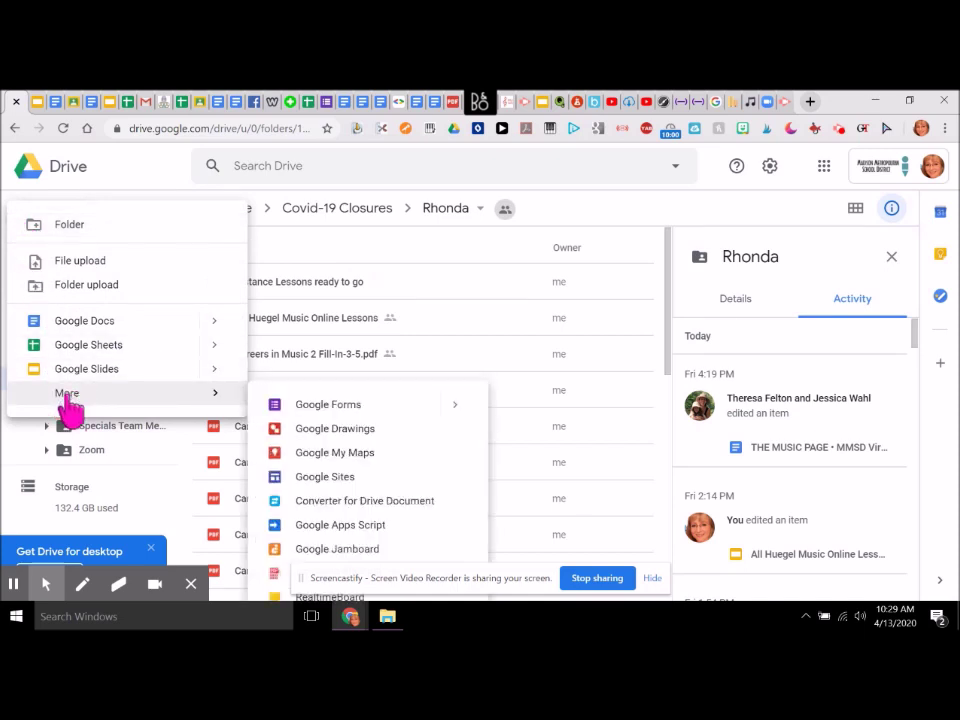
{"action": "left_click", "coordinate": [341, 412]}
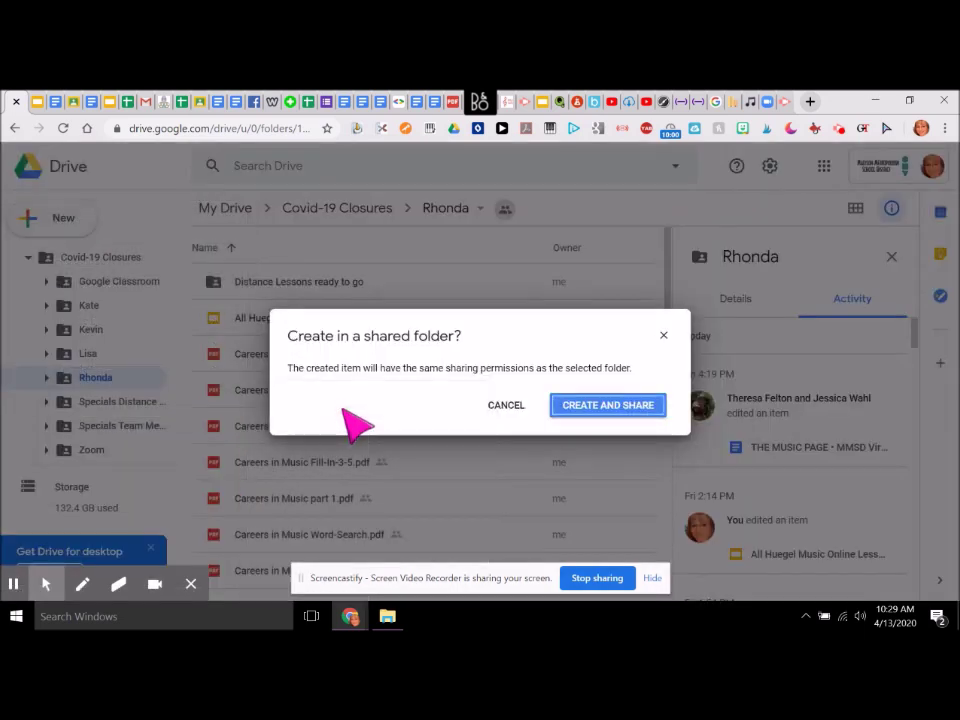
{"action": "left_click", "coordinate": [610, 408]}
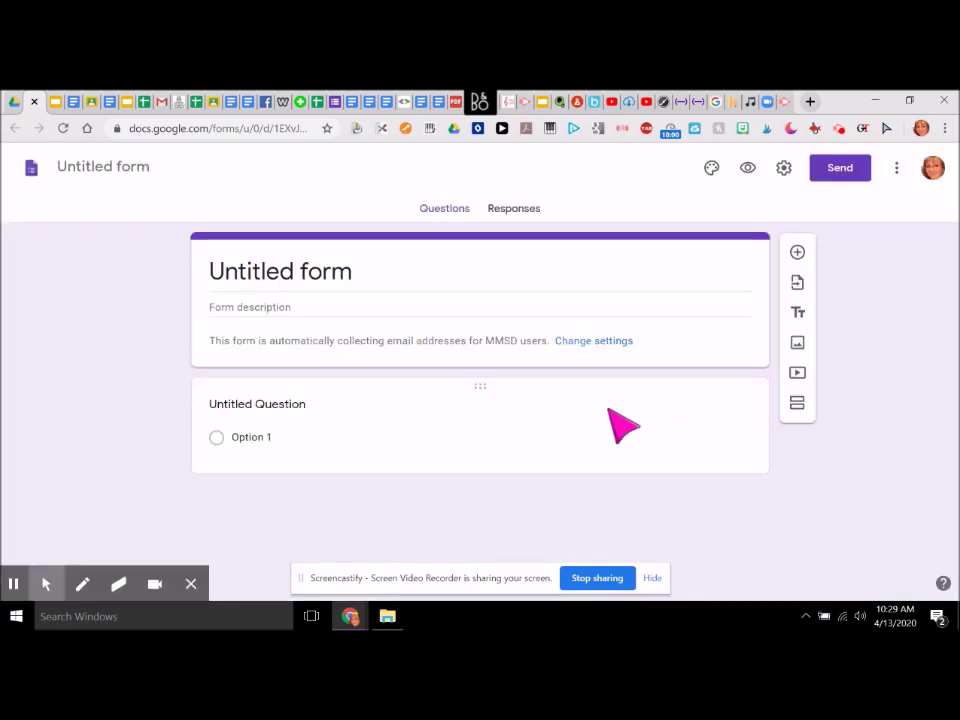
- Title the form "Instrument Escape Room 2"
{"action": "left_click", "coordinate": [330, 270]}
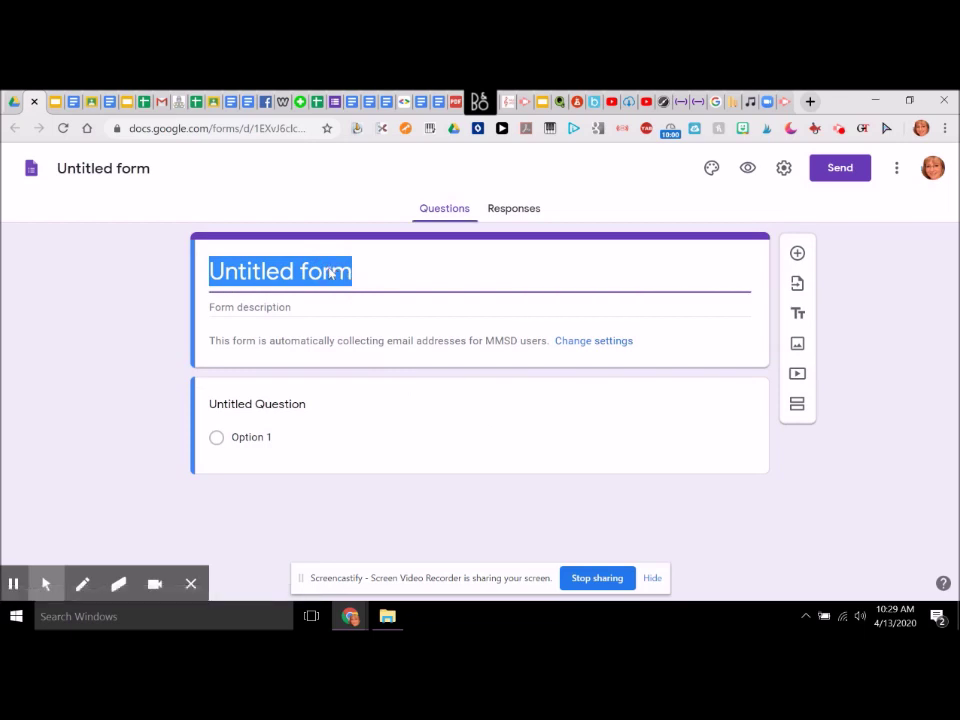
{"action": "left_click", "coordinate": [338, 278]}
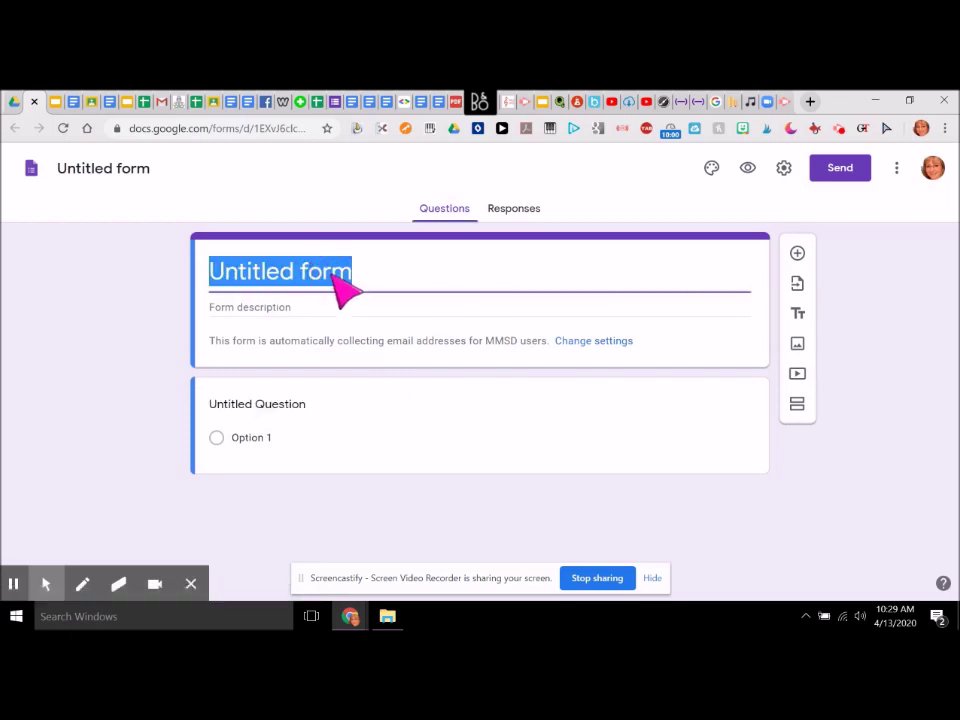
{"action": "key", "text": "BackSpace"}
{"action": "type", "text": "Instrument"}
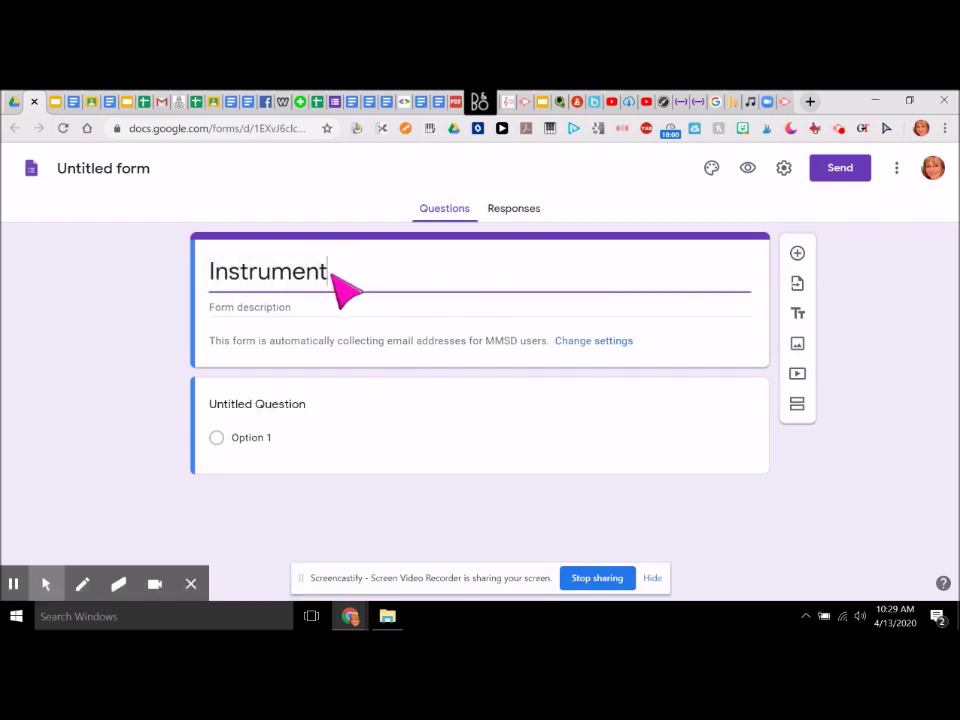
{"action": "type", "text": " Escape Roo"}
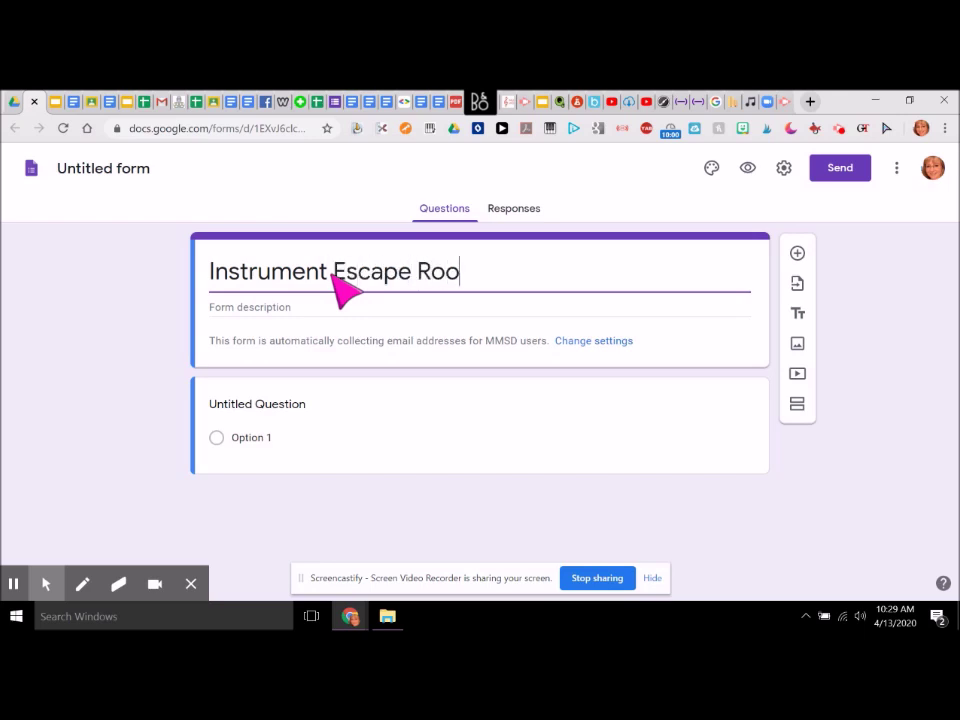
{"action": "type", "text": "m 2"}
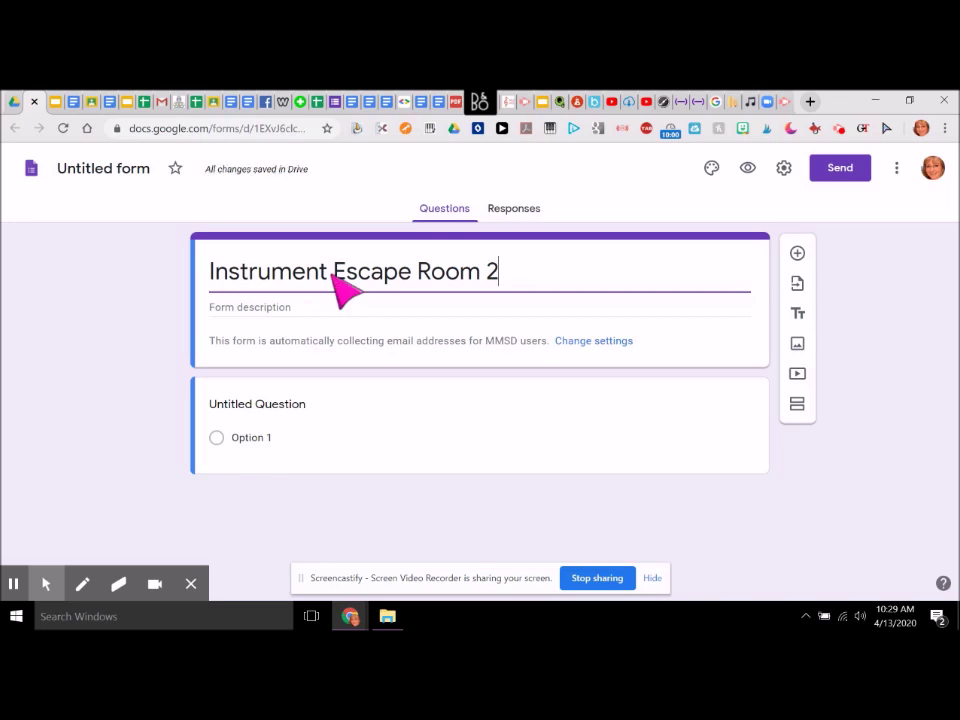
- Set the form description to "Help unlock the instruments. They are behind several doors. You can help unlock them all by completing the following questions correctly. Good luck!"
{"action": "left_click", "coordinate": [307, 312]}
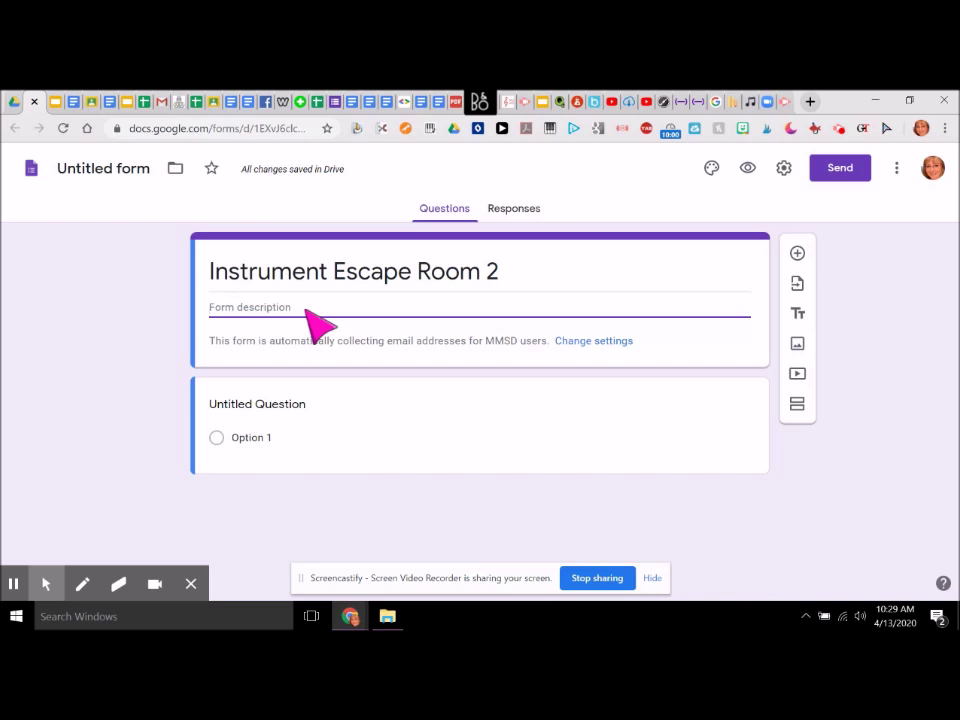
{"action": "type", "text": "He"}
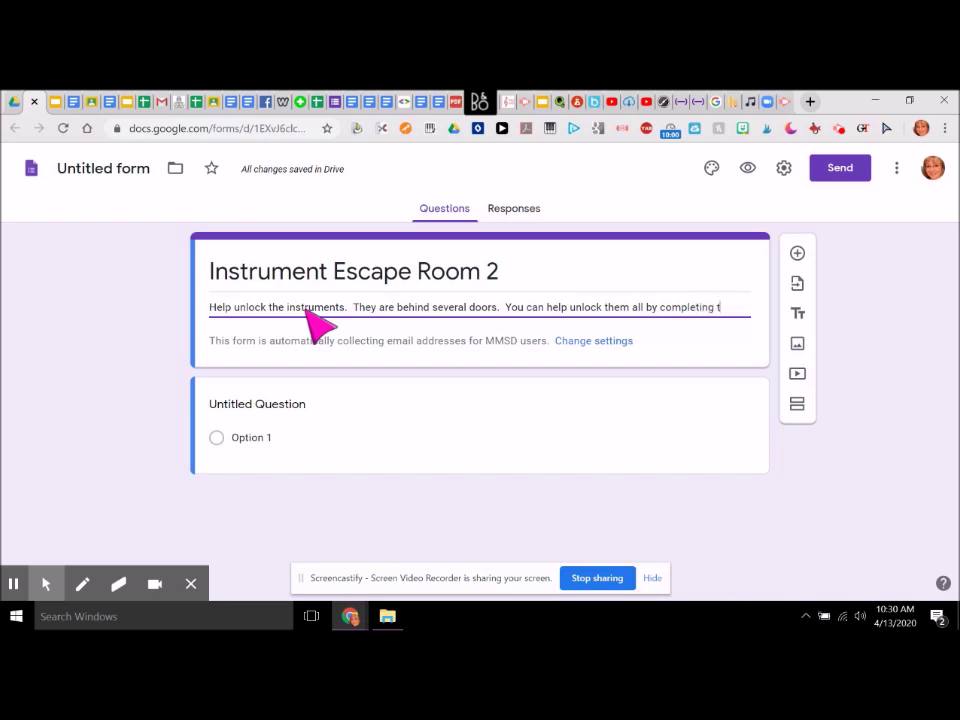
{"action": "type", "text": "llo"}
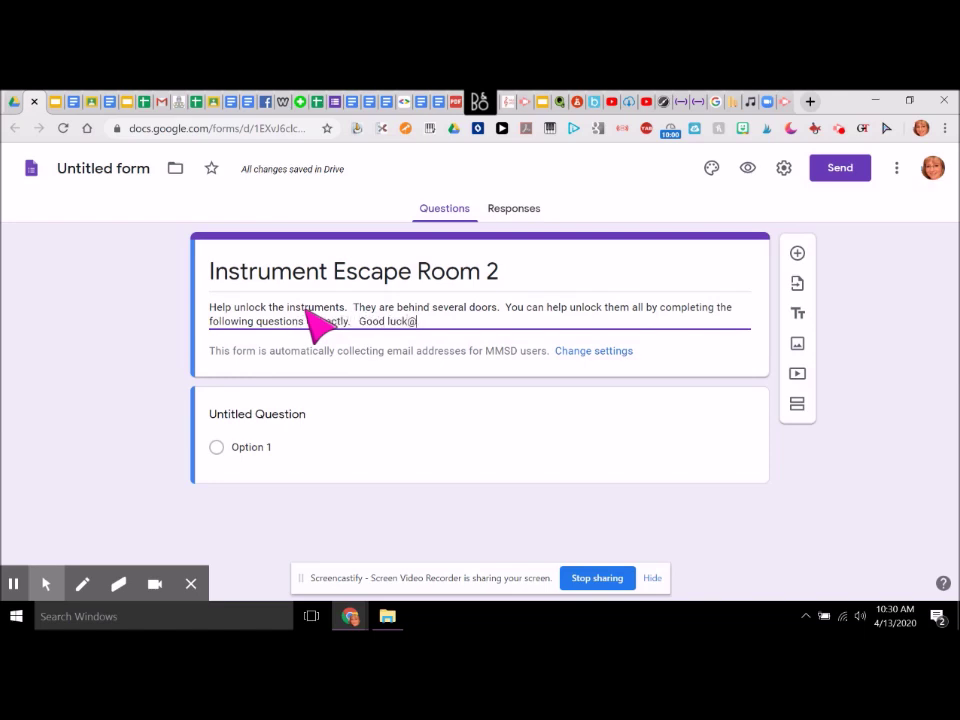
{"action": "key", "text": "BackSpace"}
{"action": "type", "text": "!"}
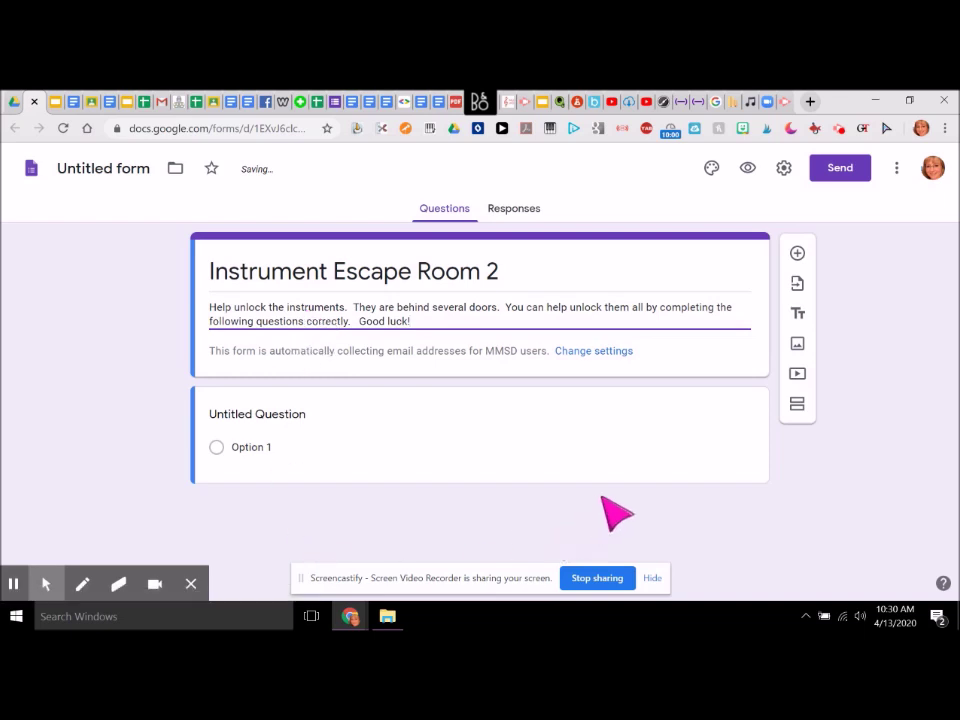
- Replace the first question's placeholder text with "What instruments is this?"
{"action": "left_click", "coordinate": [252, 418]}
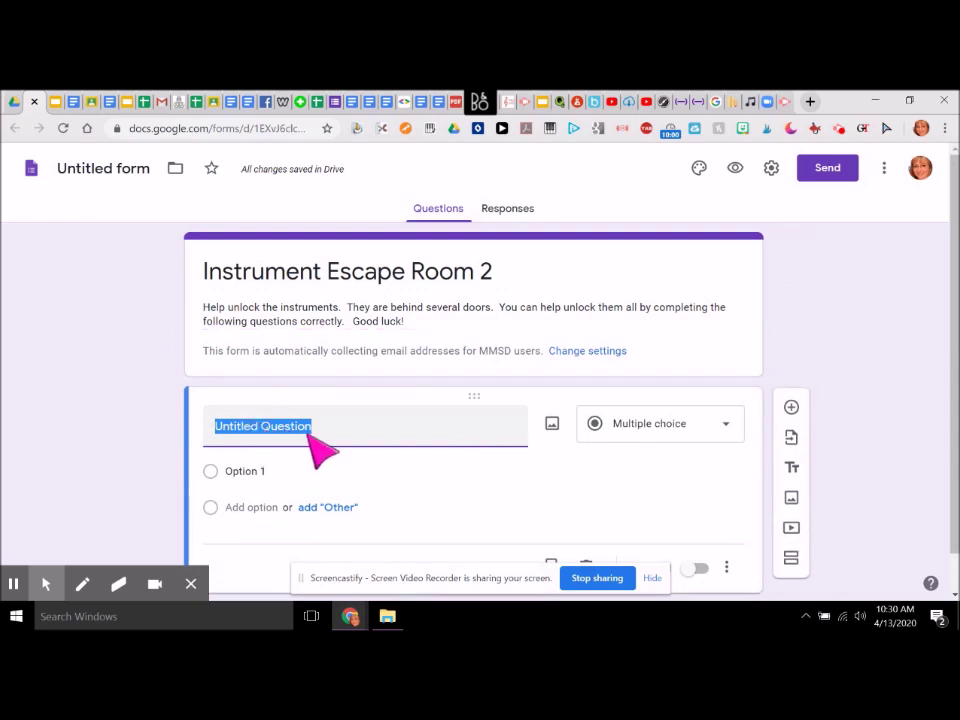
{"action": "type", "text": "W"}
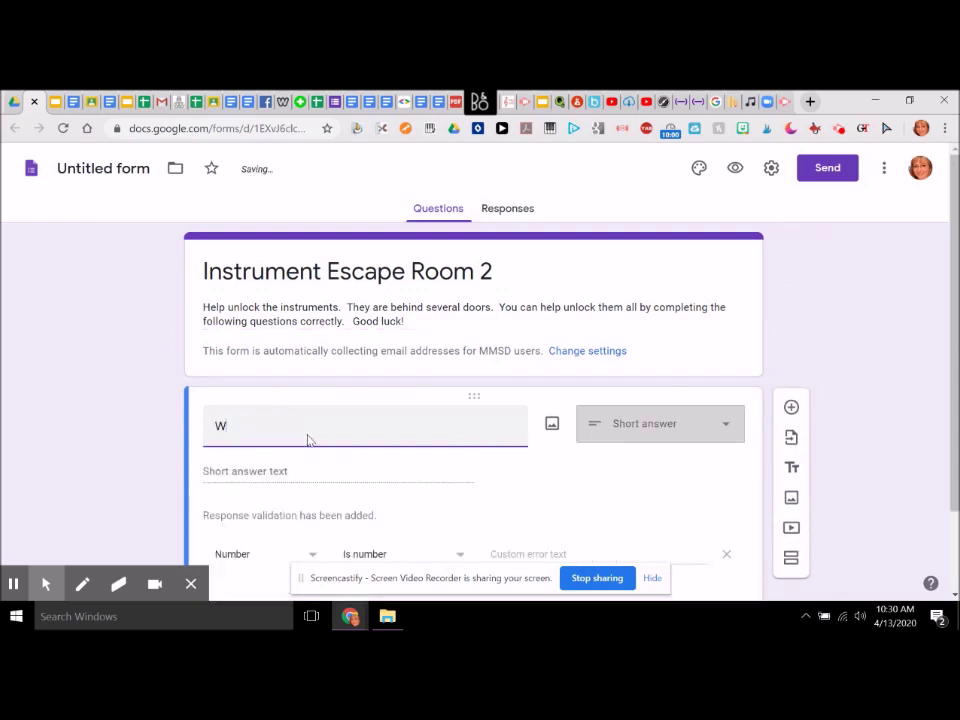
{"action": "type", "text": "ha"}
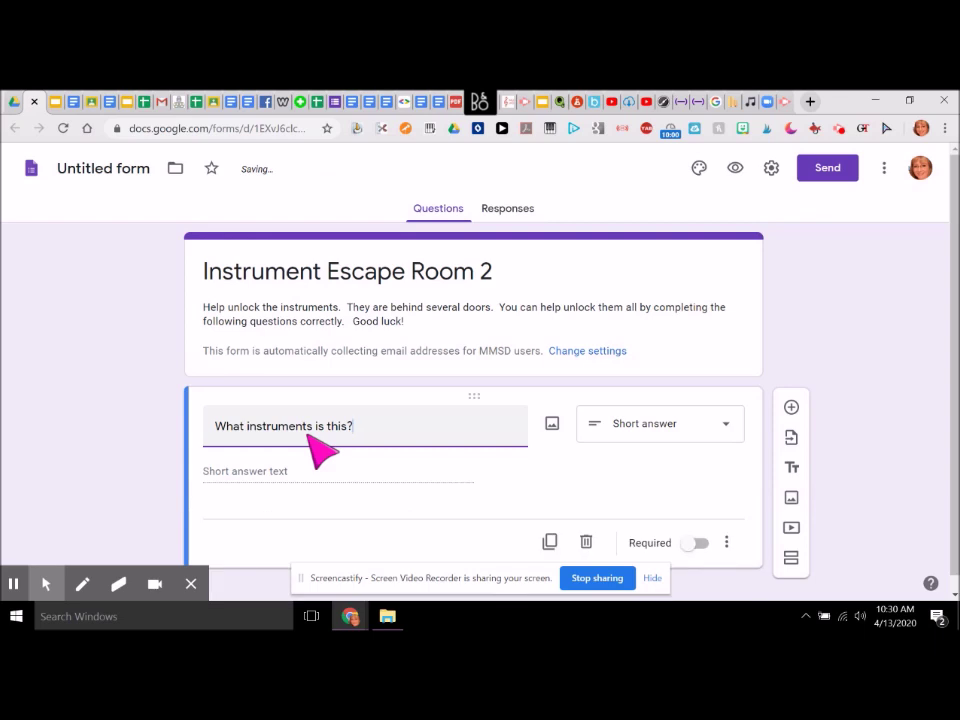
- Search Google Images for "clarinet" and insert the upright clarinet picture on a white background into the question
{"action": "left_click", "coordinate": [552, 424]}
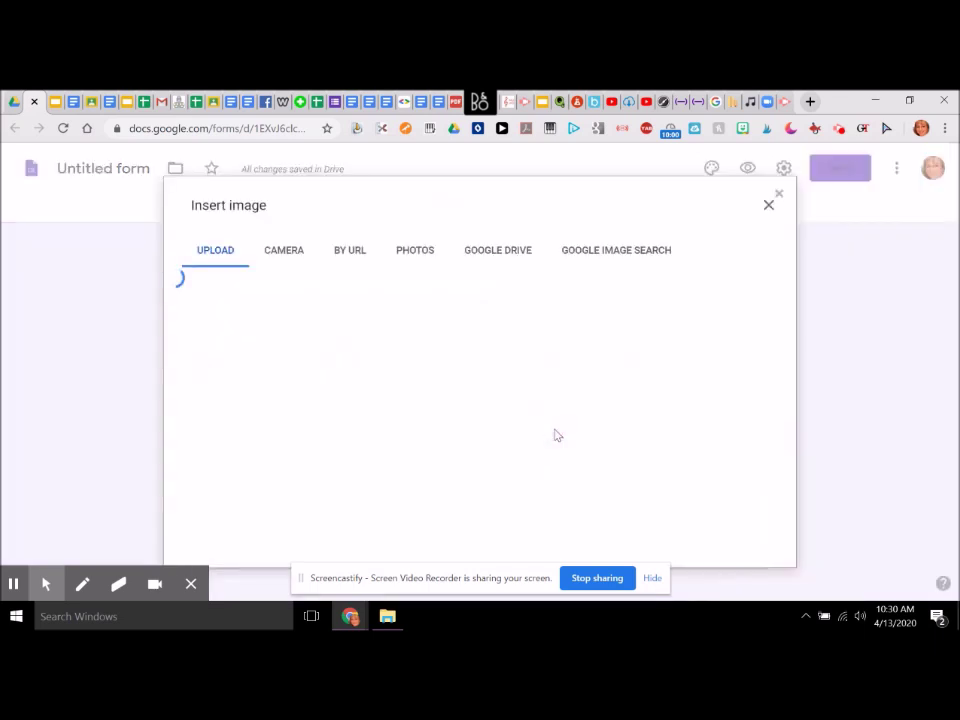
{"action": "left_click", "coordinate": [617, 256]}
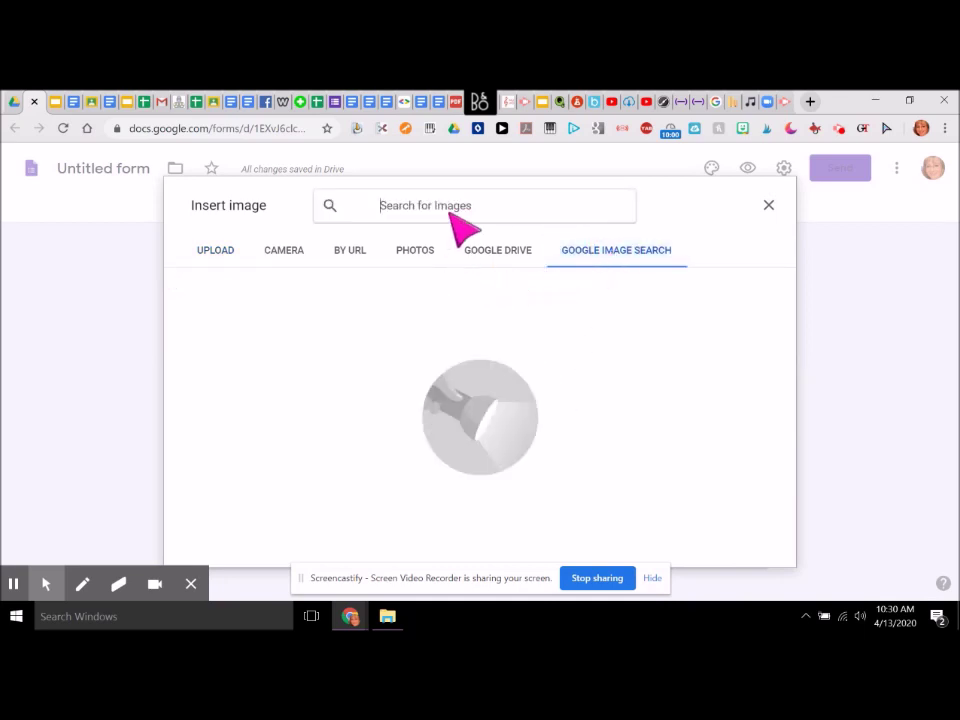
{"action": "type", "text": "clarinet"}
{"action": "key", "text": "Return"}
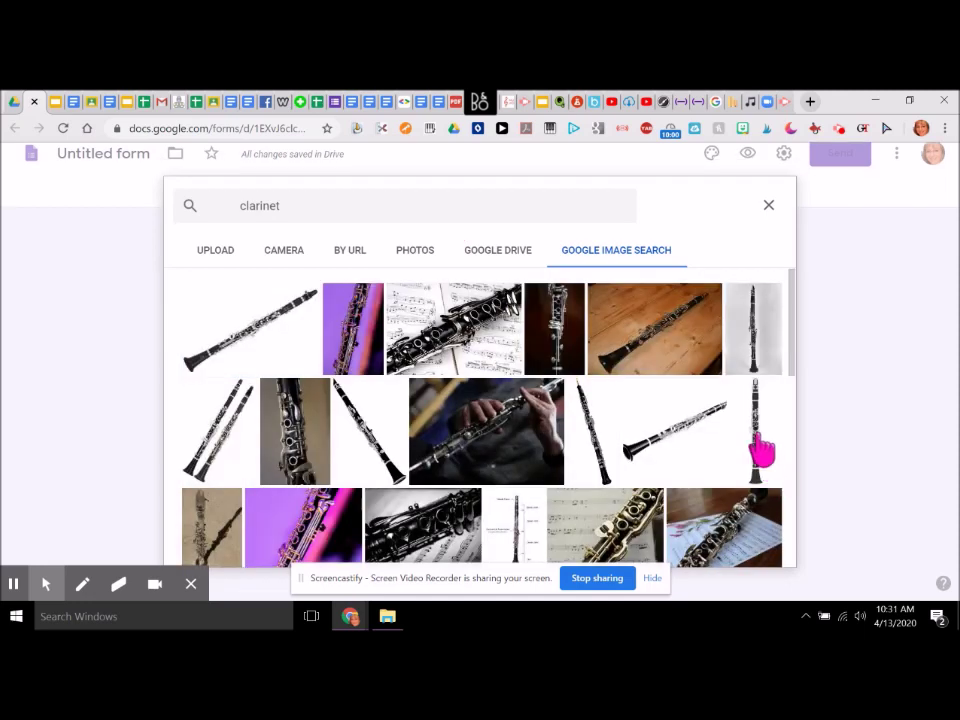
{"action": "left_click", "coordinate": [758, 442]}
{"action": "left_click", "coordinate": [757, 550]}
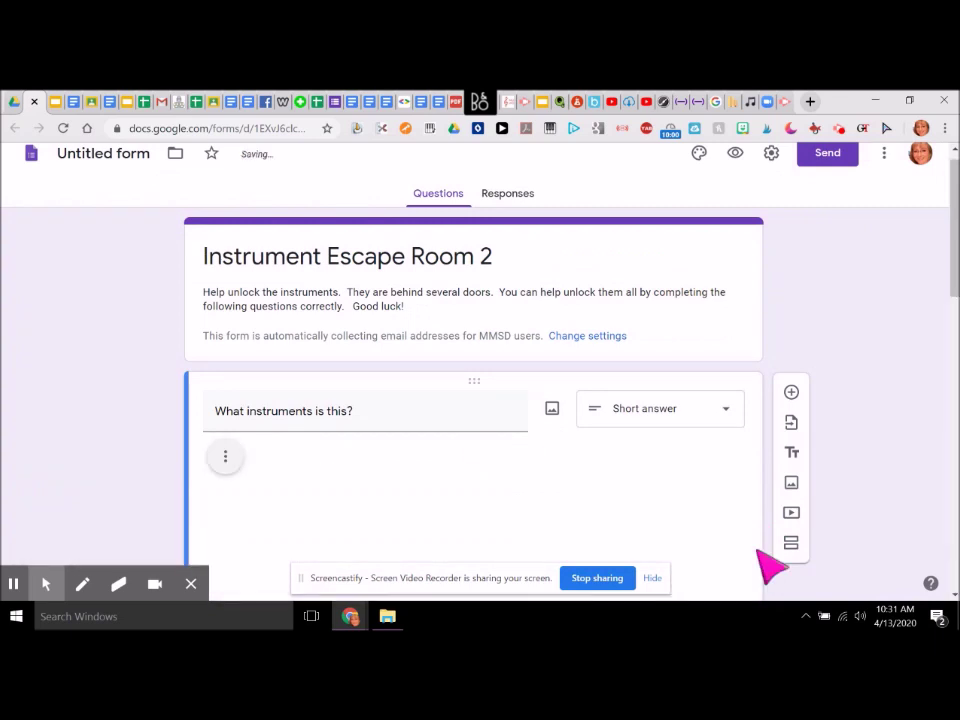
- Shrink the clarinet image proportionally until the whole instrument fits within view below the question text
{"action": "left_click", "coordinate": [955, 254]}
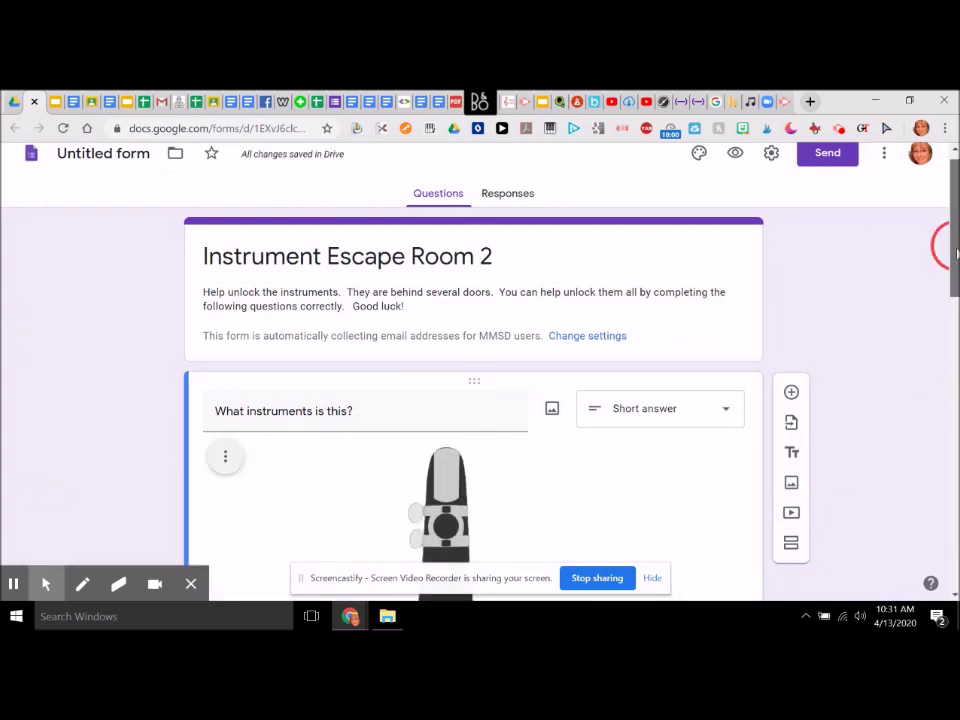
{"action": "scroll", "coordinate": [955, 254], "scroll_direction": "down", "scroll_amount": 5}
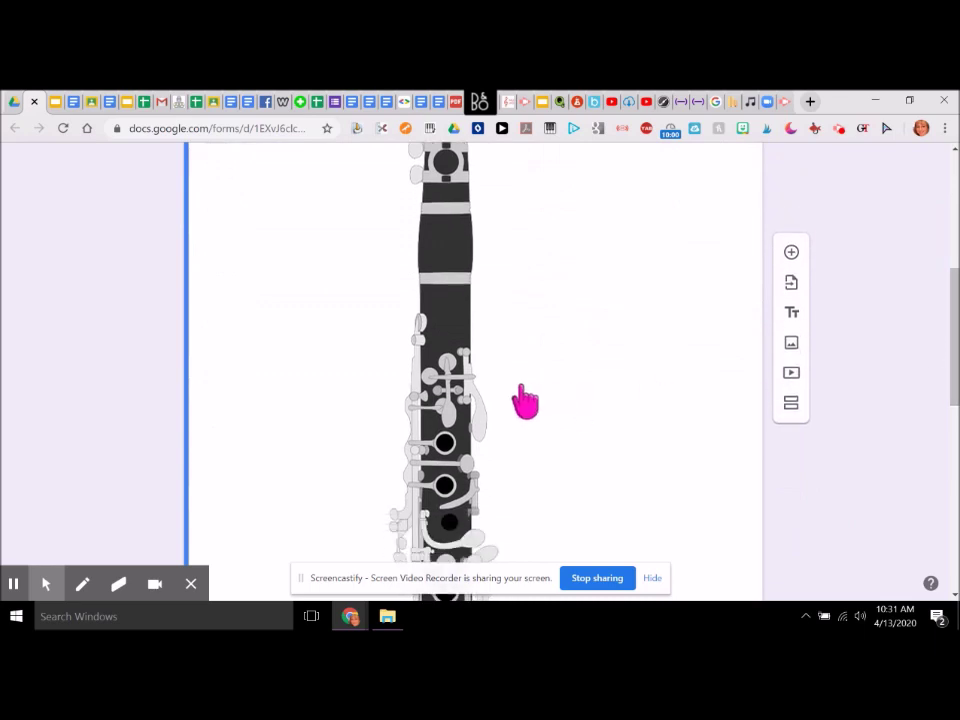
{"action": "left_click_drag", "start_coordinate": [955, 313], "coordinate": [955, 255]}
{"action": "left_click_drag", "start_coordinate": [684, 256], "coordinate": [490, 468]}
{"action": "left_click_drag", "start_coordinate": [550, 257], "coordinate": [429, 403]}
{"action": "left_click_drag", "start_coordinate": [467, 256], "coordinate": [372, 405]}
{"action": "left_click_drag", "start_coordinate": [391, 256], "coordinate": [313, 455]}
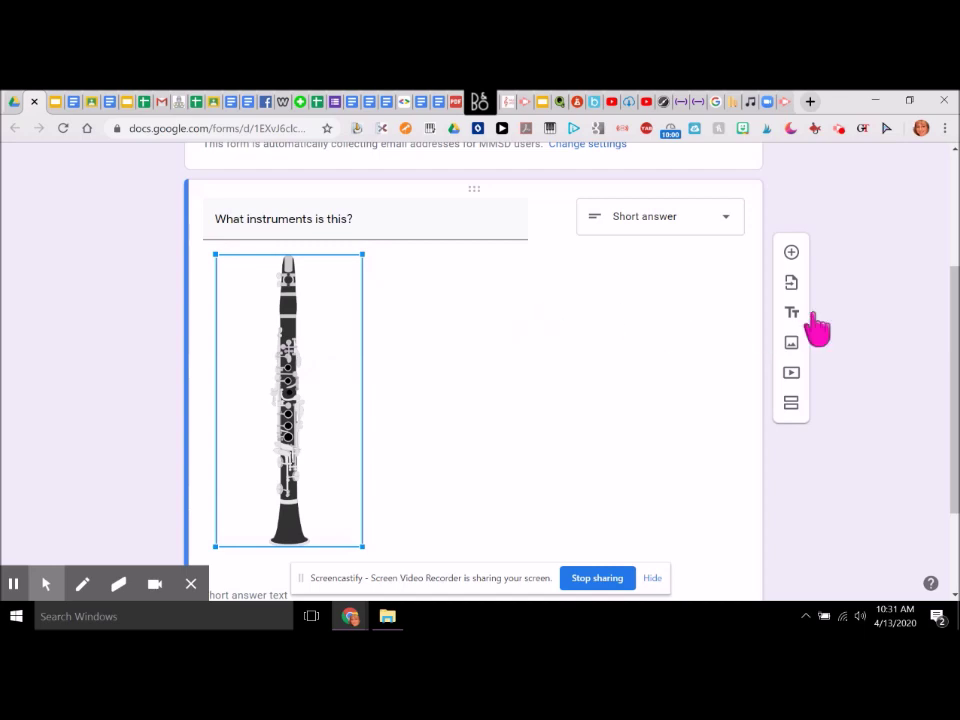
- Change the question type to Multiple choice and name the first answer option "Flute"
{"action": "left_click", "coordinate": [666, 222]}
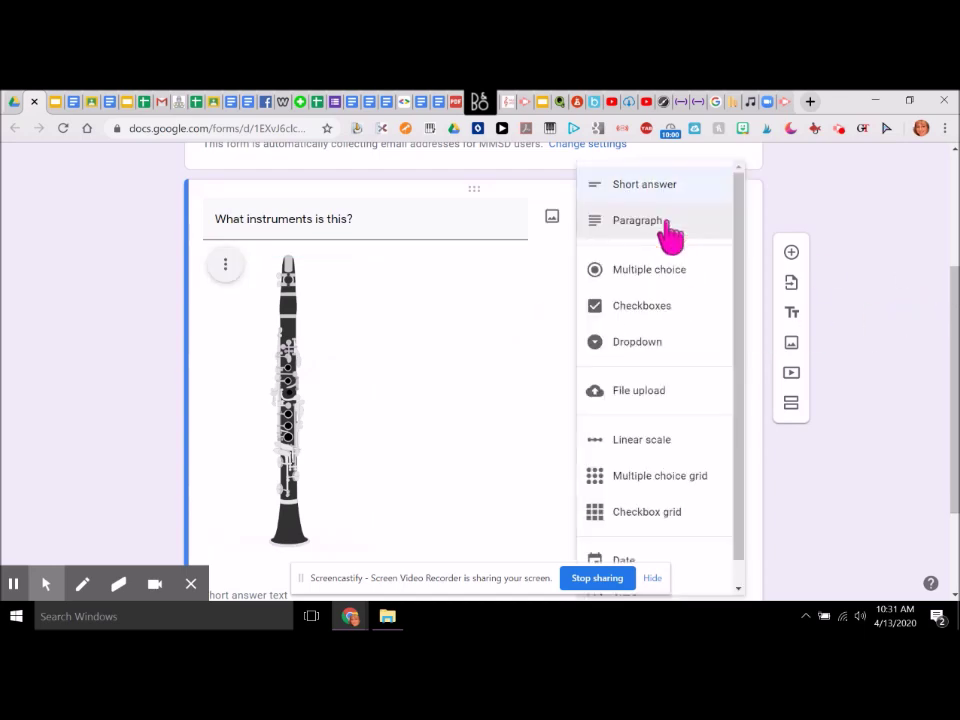
{"action": "left_click", "coordinate": [660, 291]}
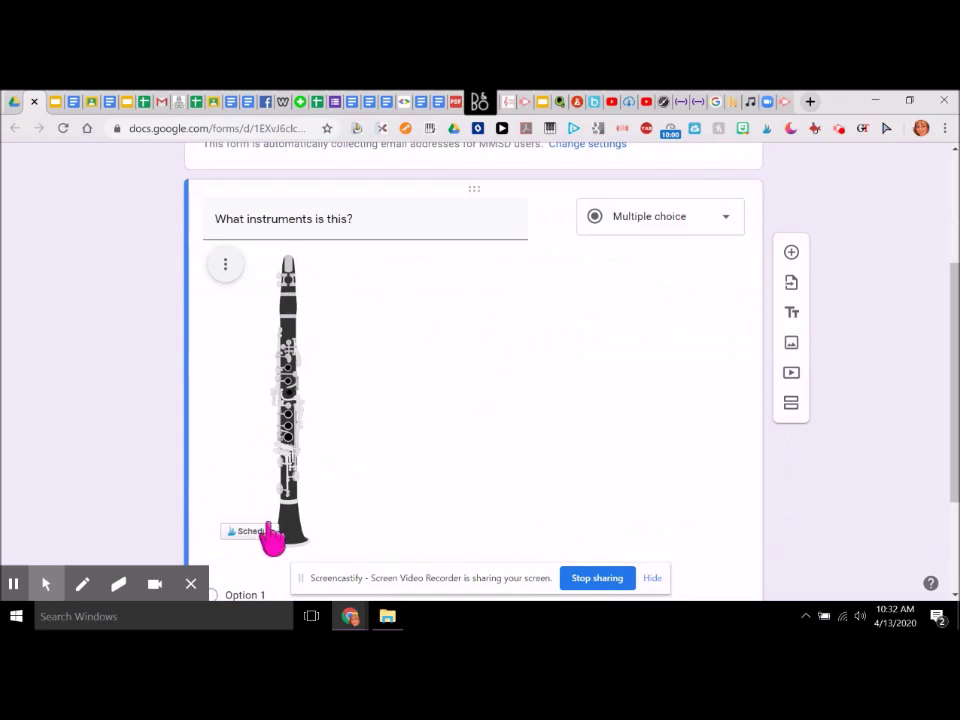
{"action": "left_click_drag", "start_coordinate": [946, 315], "coordinate": [945, 397]}
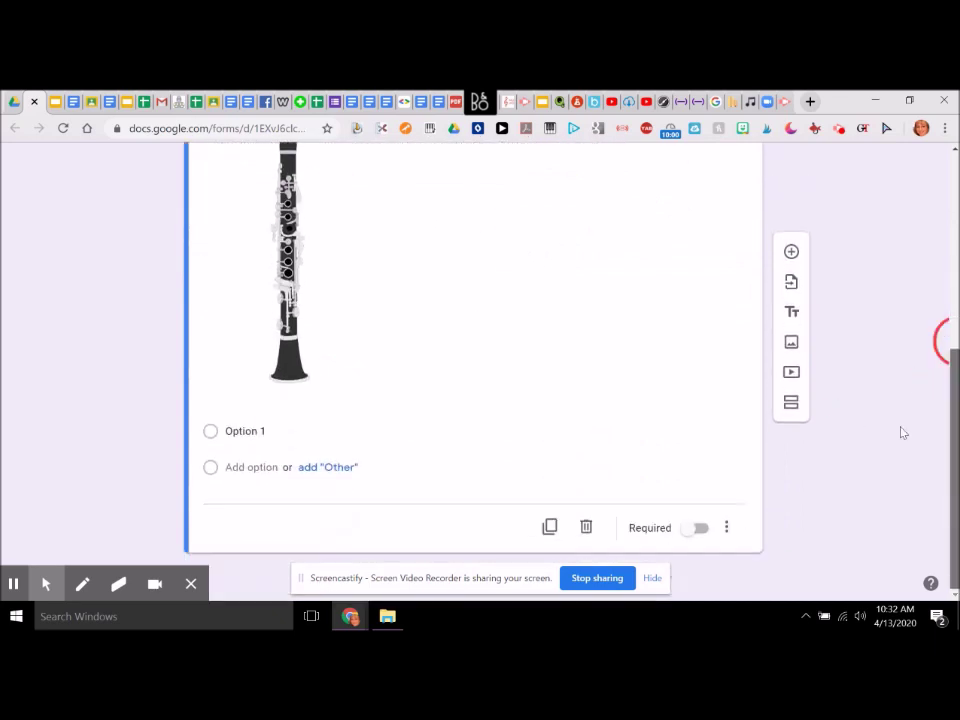
{"action": "left_click", "coordinate": [262, 433]}
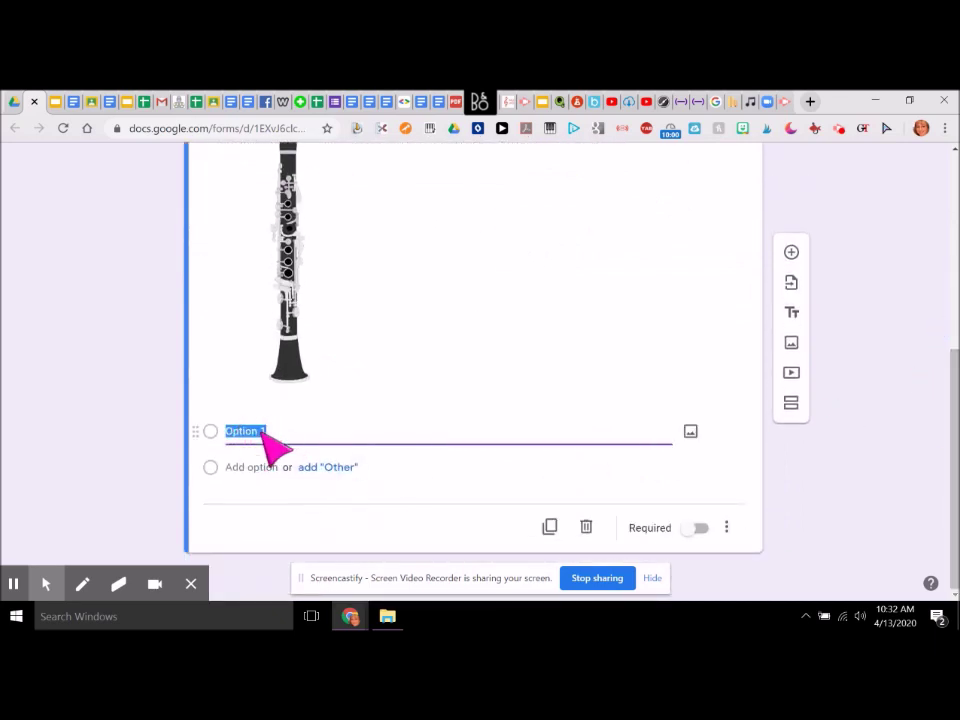
{"action": "left_click", "coordinate": [262, 433]}
{"action": "type", "text": "E"}
{"action": "double_click", "coordinate": [223, 430]}
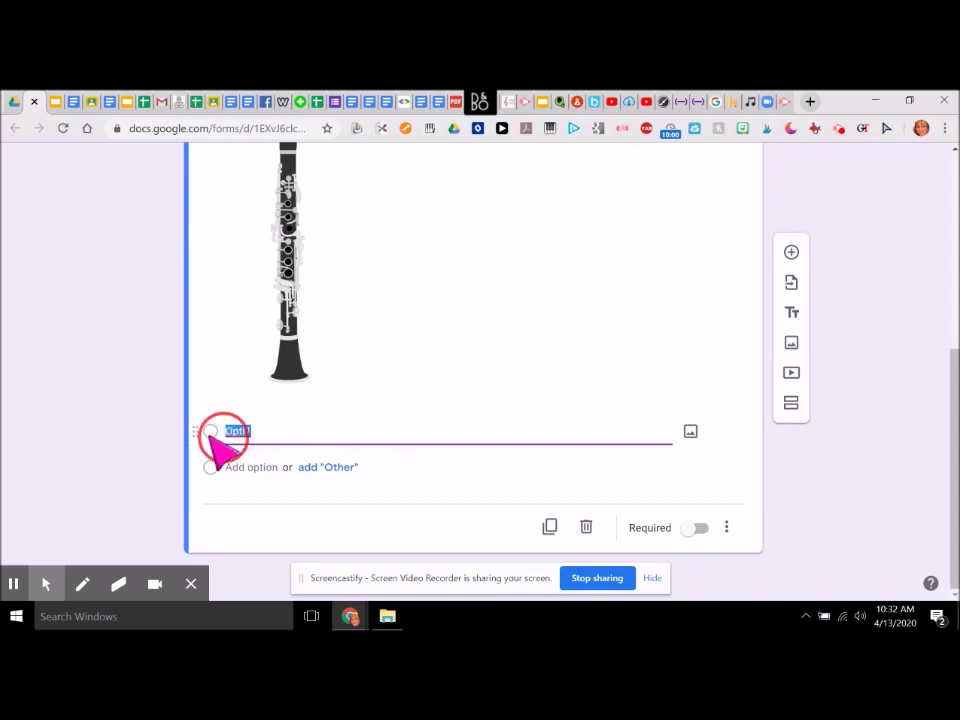
{"action": "type", "text": "Flute"}
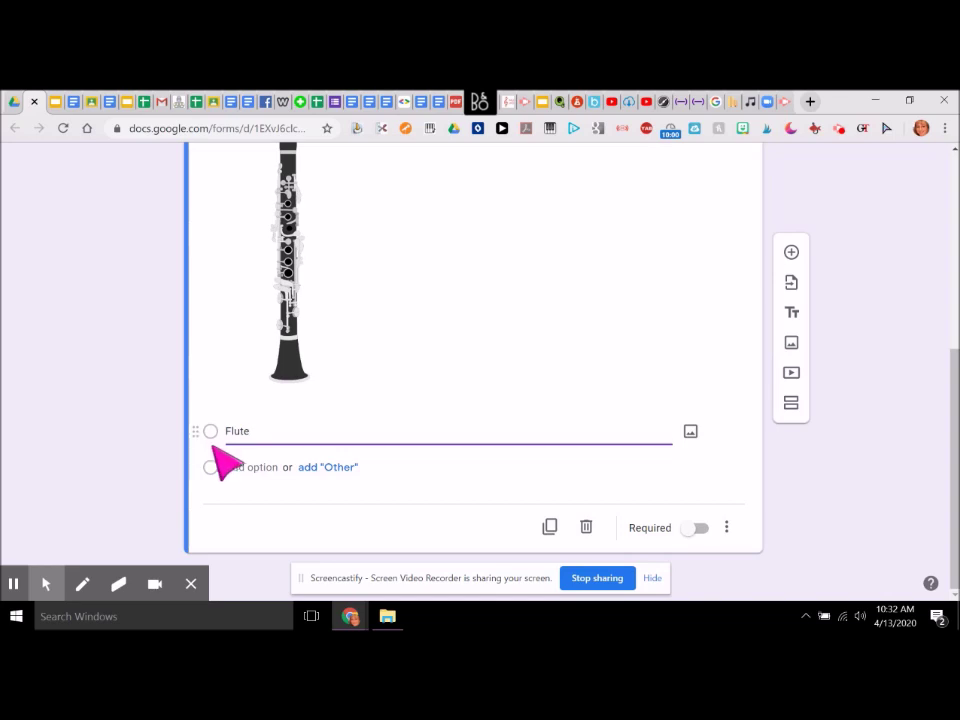
- Add three more answer options to the question: "Oboe", "Saxophone" and "Clarinet"
{"action": "left_click", "coordinate": [248, 467]}
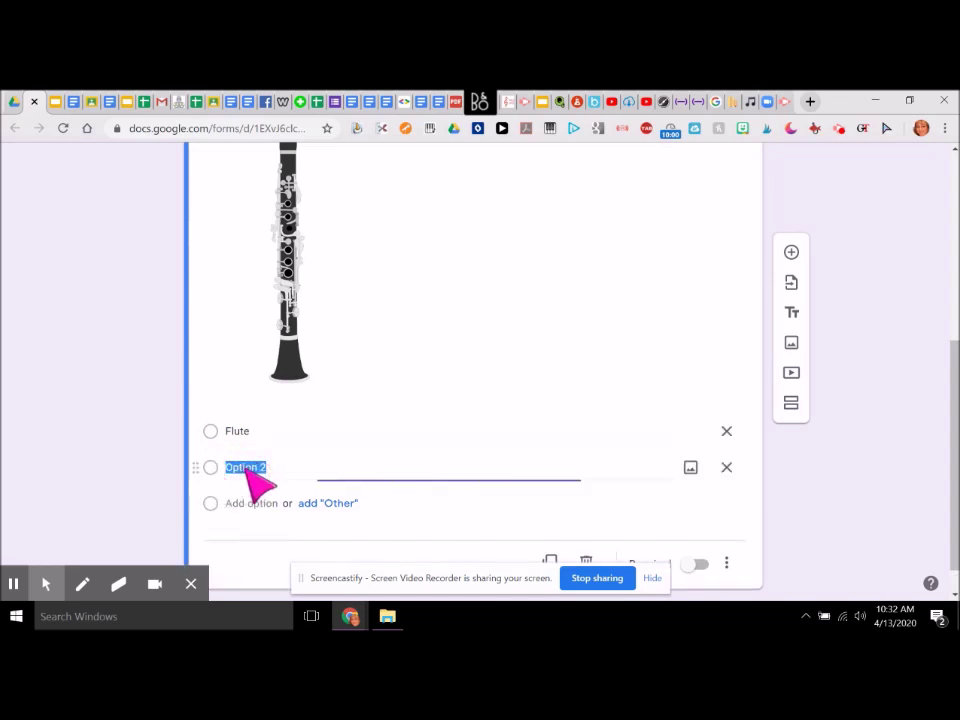
{"action": "type", "text": "Oboe"}
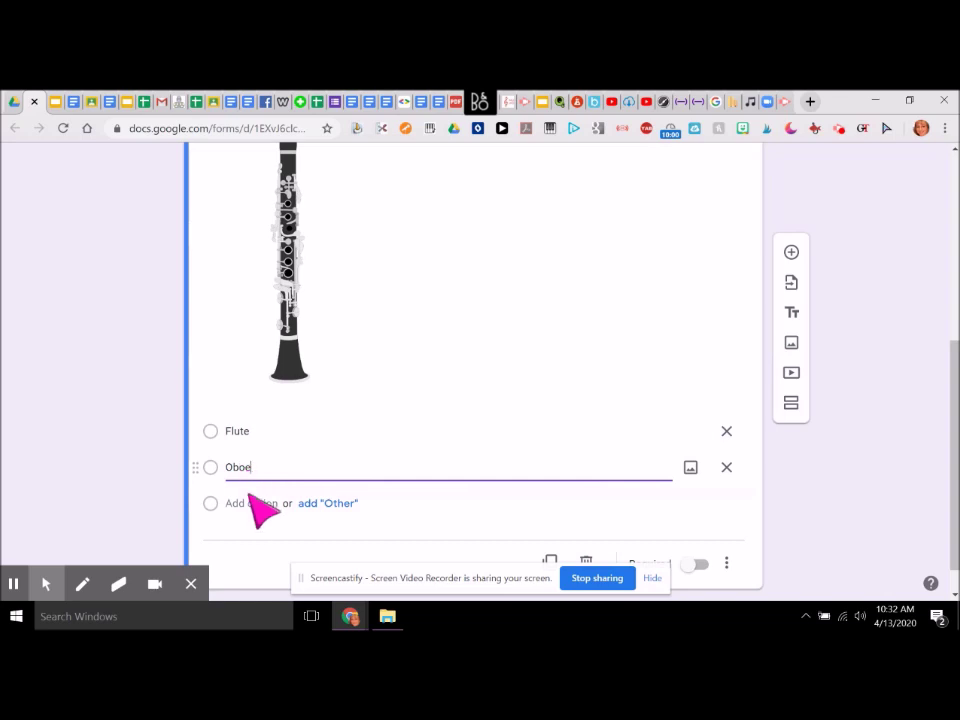
{"action": "left_click", "coordinate": [251, 503]}
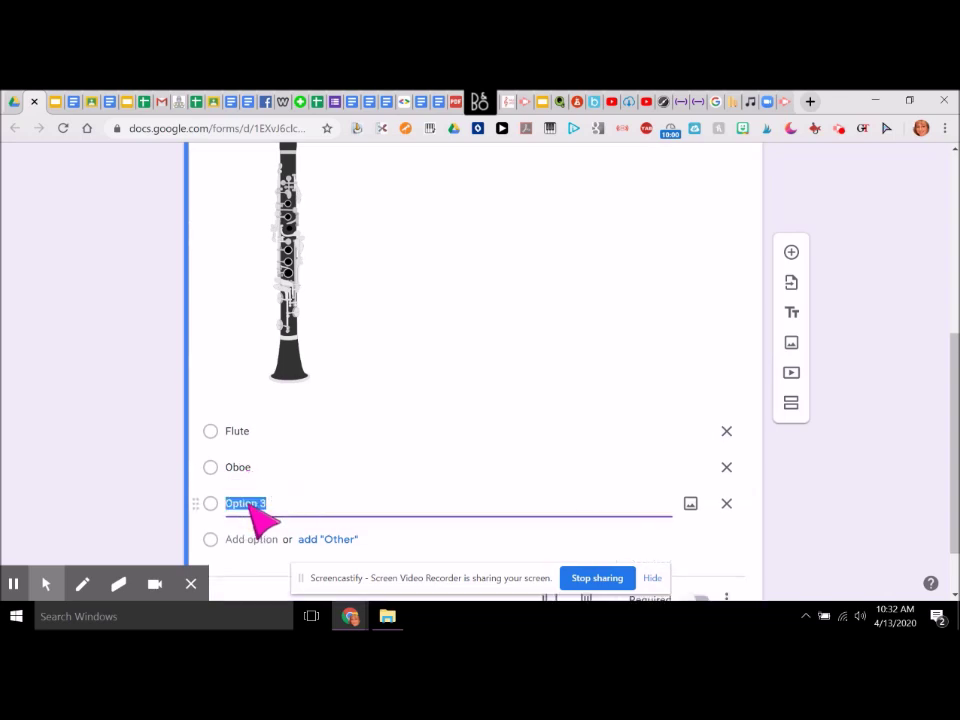
{"action": "type", "text": "Saxophone"}
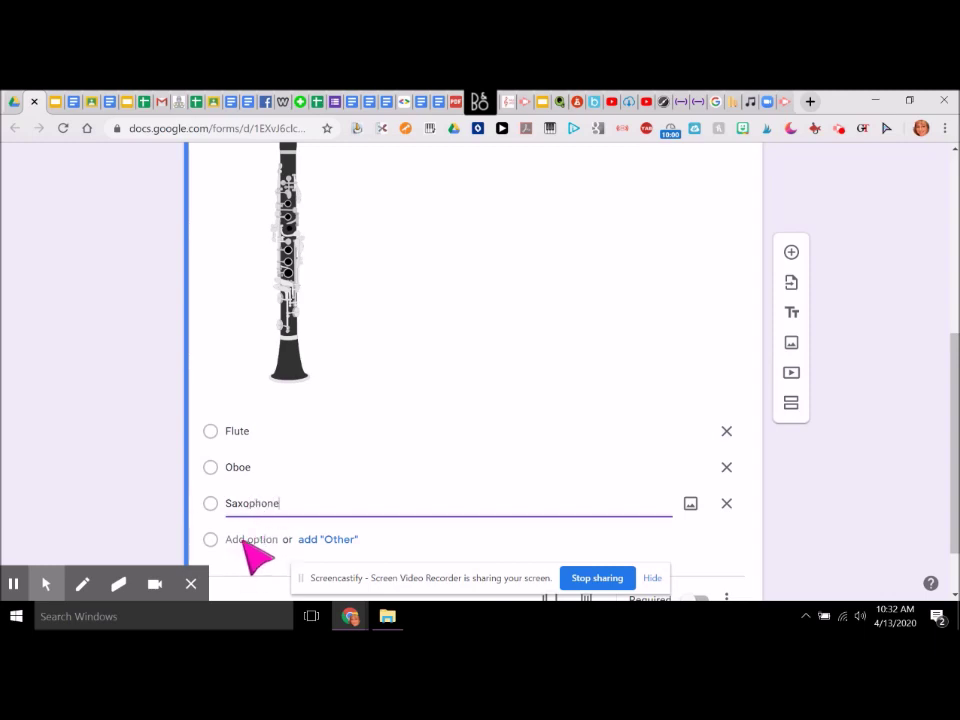
{"action": "left_click", "coordinate": [247, 539]}
{"action": "type", "text": "Clarinet"}
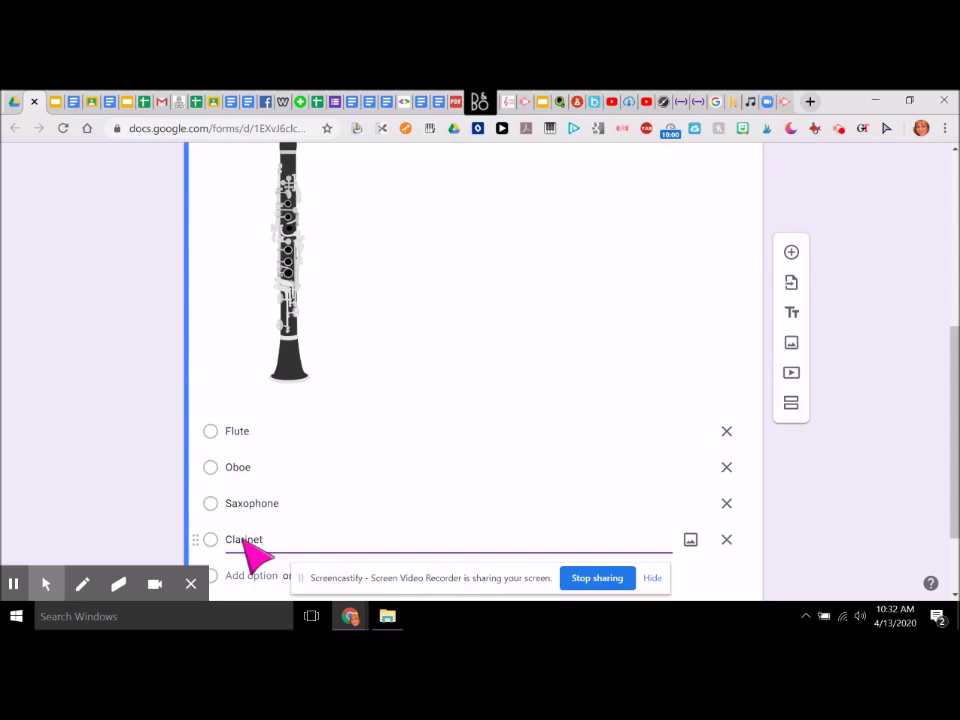
{"action": "left_click", "coordinate": [244, 540]}
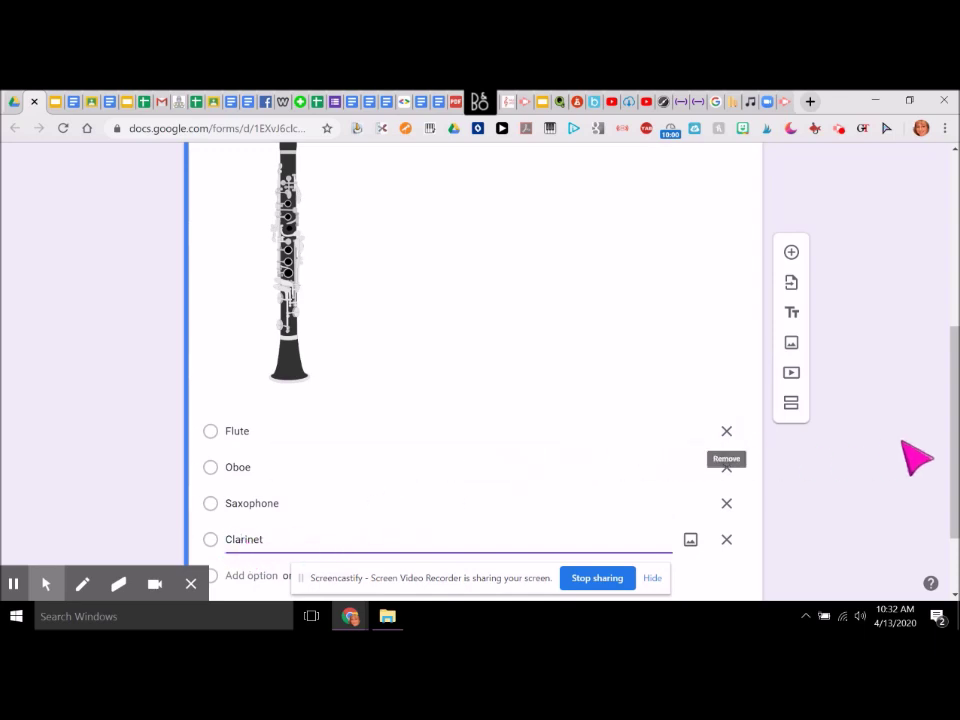
- Make the clarinet question required and turn on "Go to section based on answer" for it
{"action": "left_click_drag", "start_coordinate": [950, 418], "coordinate": [950, 471]}
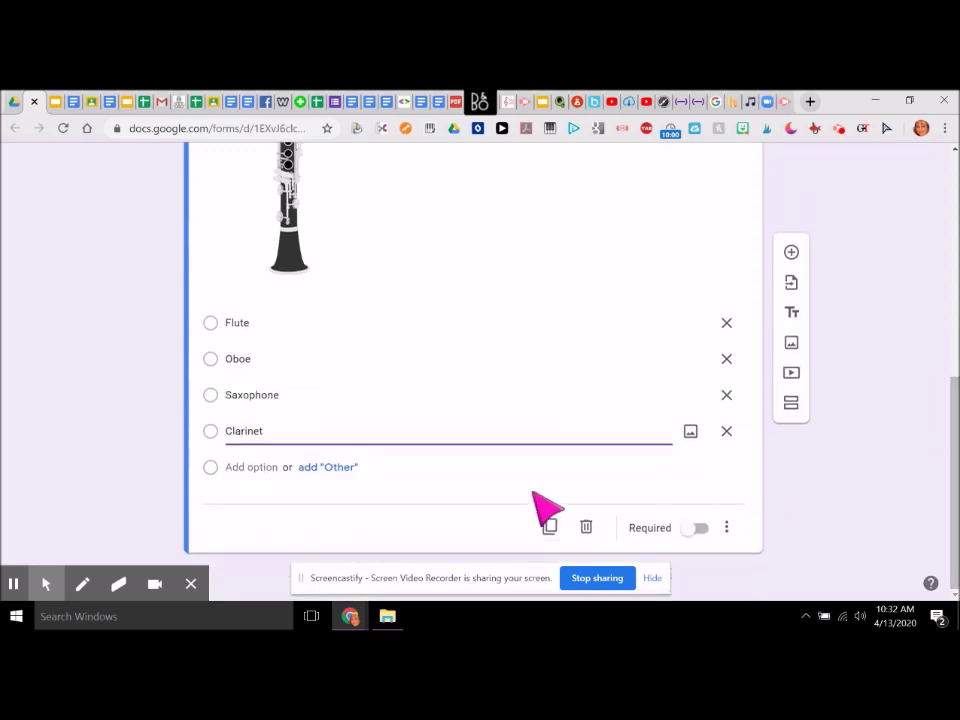
{"action": "left_click", "coordinate": [700, 528]}
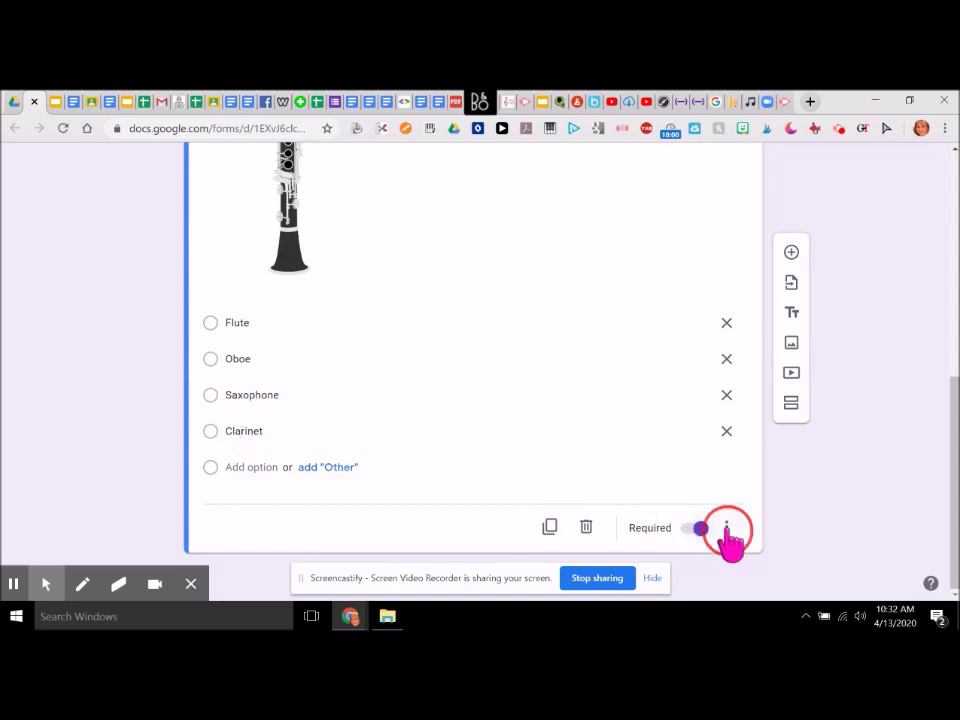
{"action": "left_click", "coordinate": [726, 528]}
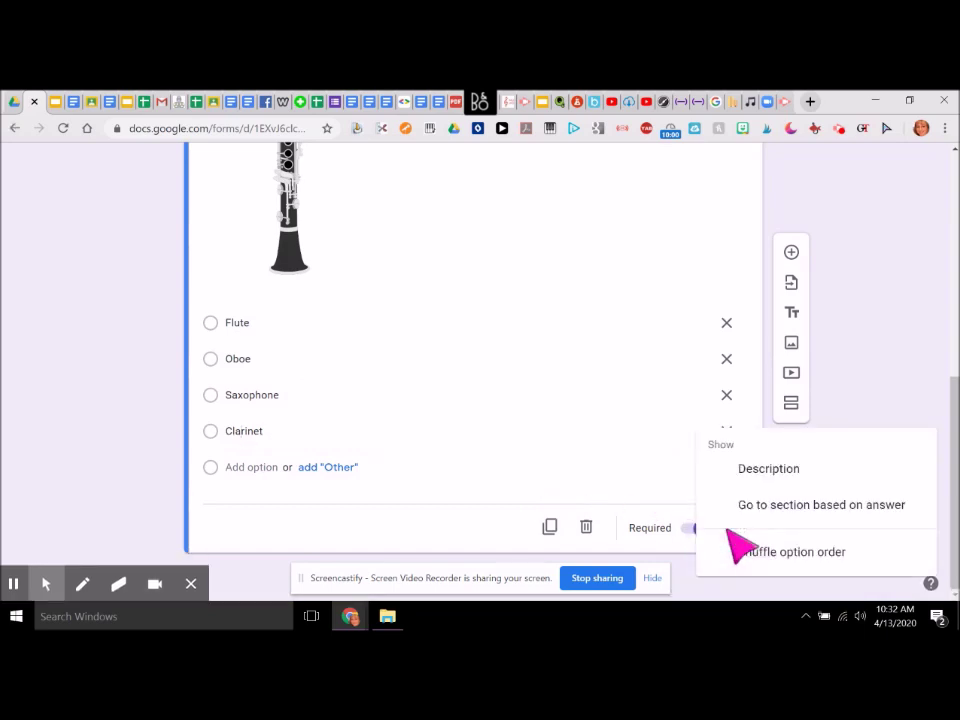
{"action": "left_click", "coordinate": [776, 508]}
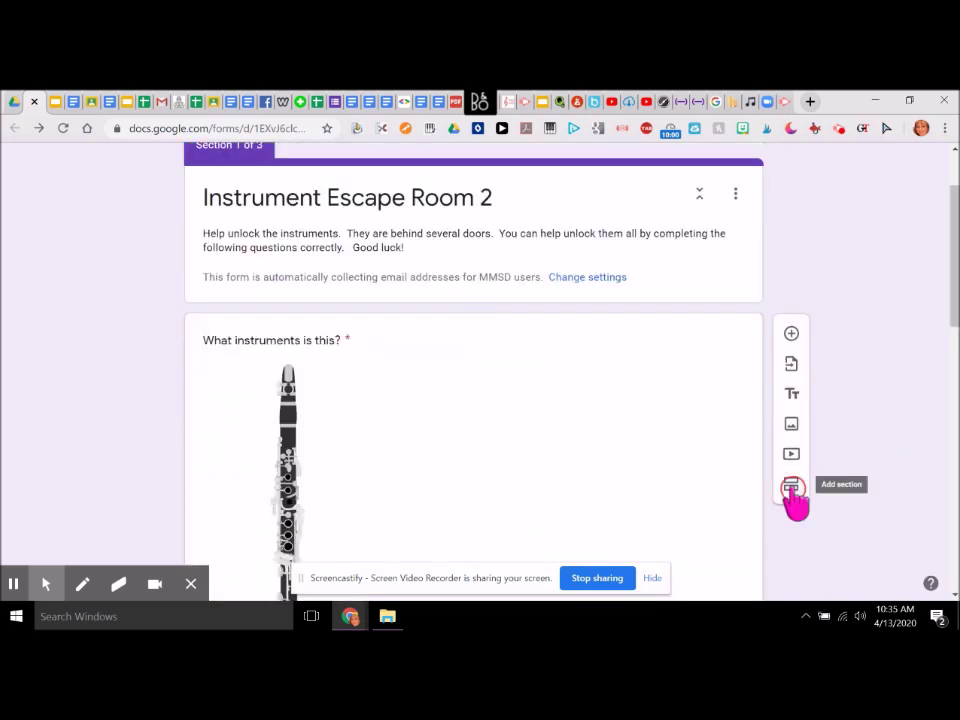
- Title section 2 of the form "Sorry Try Again"
{"action": "left_click_drag", "start_coordinate": [952, 290], "coordinate": [949, 422]}
{"action": "left_click", "coordinate": [407, 369]}
{"action": "type", "text": "Sor"}
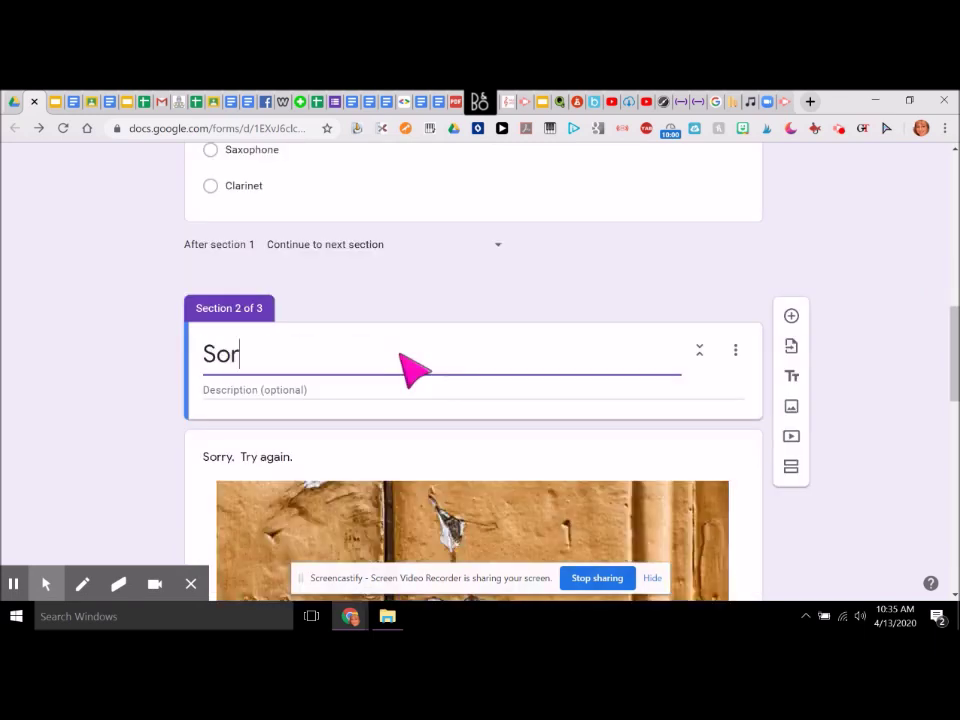
{"action": "type", "text": "ry Try Again"}
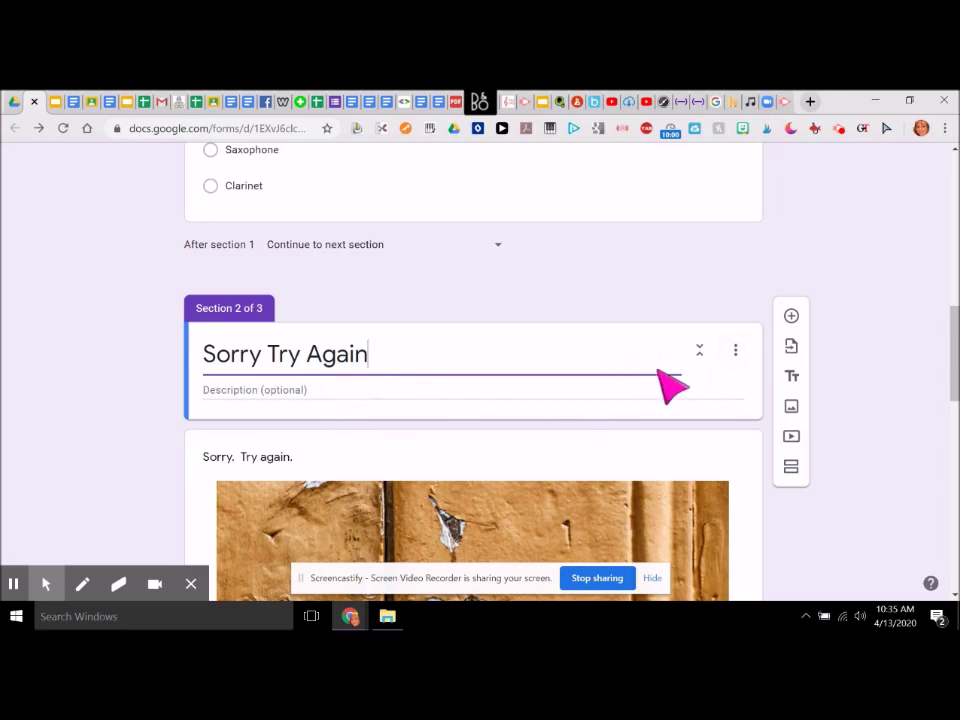
- Search Google Images for "locked door" and insert the green door with a chained padlock into section 2
{"action": "left_click", "coordinate": [735, 350]}
{"action": "left_click", "coordinate": [606, 388]}
{"action": "left_click", "coordinate": [792, 410]}
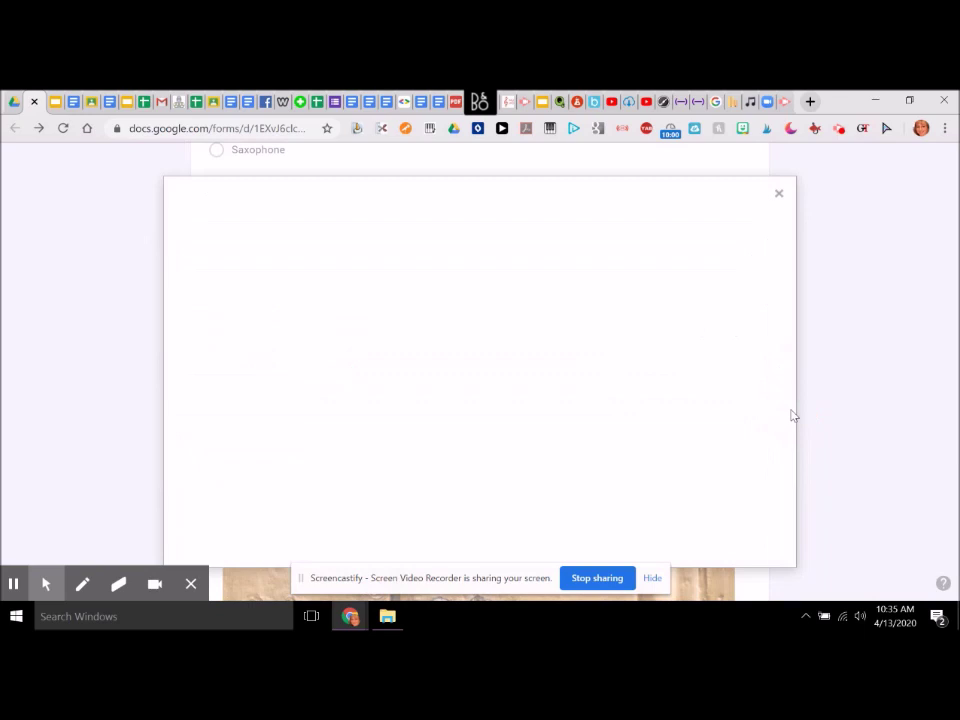
{"action": "left_click", "coordinate": [616, 250]}
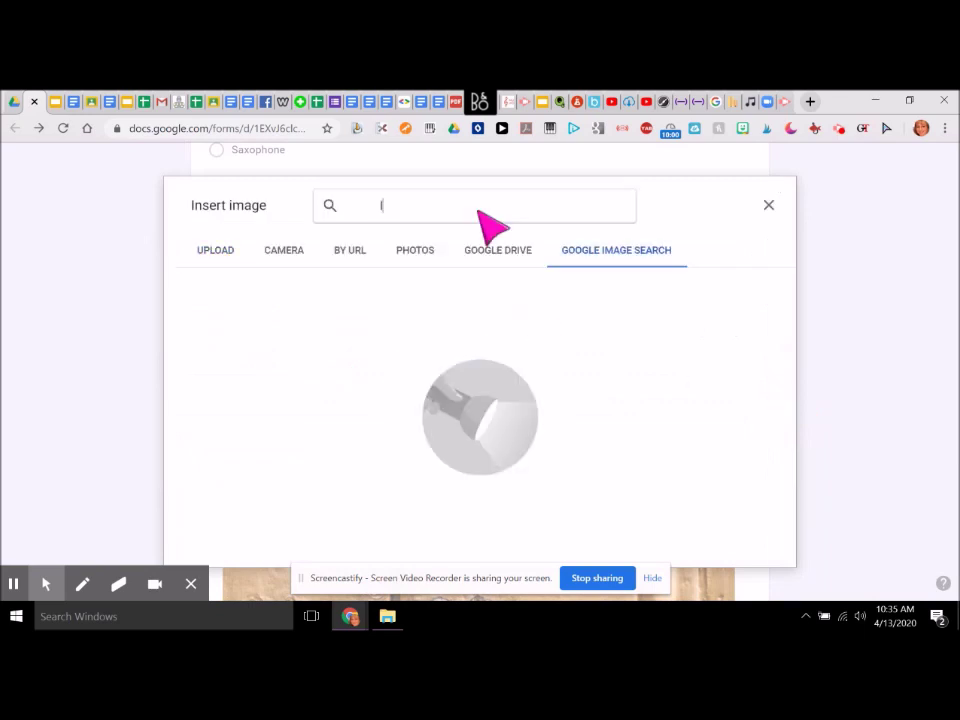
{"action": "type", "text": "locked door"}
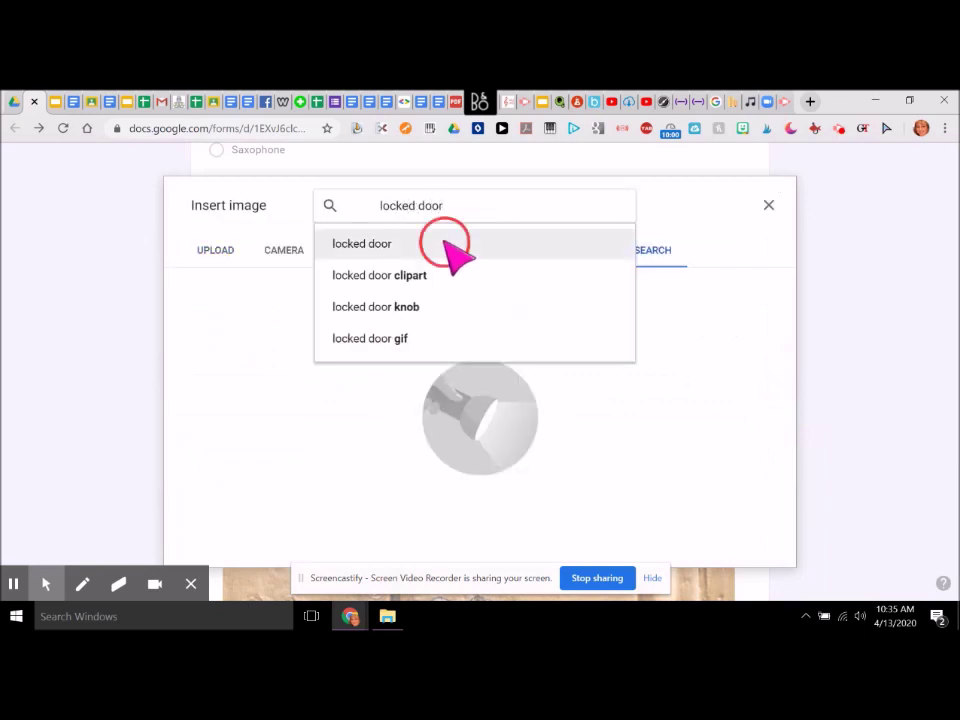
{"action": "left_click", "coordinate": [448, 249]}
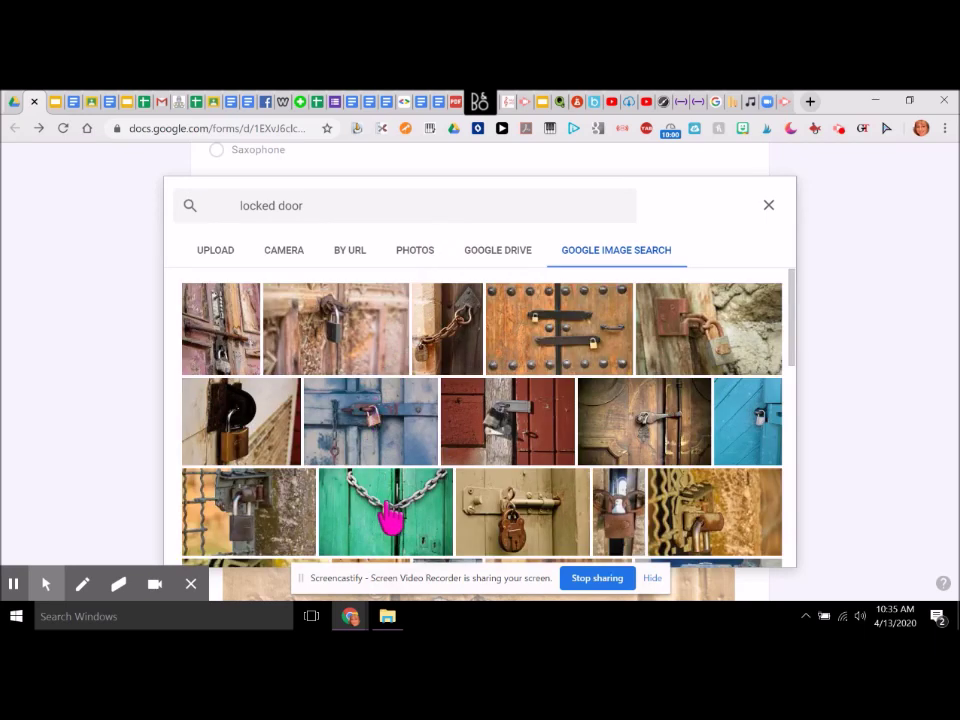
{"action": "left_click", "coordinate": [395, 548]}
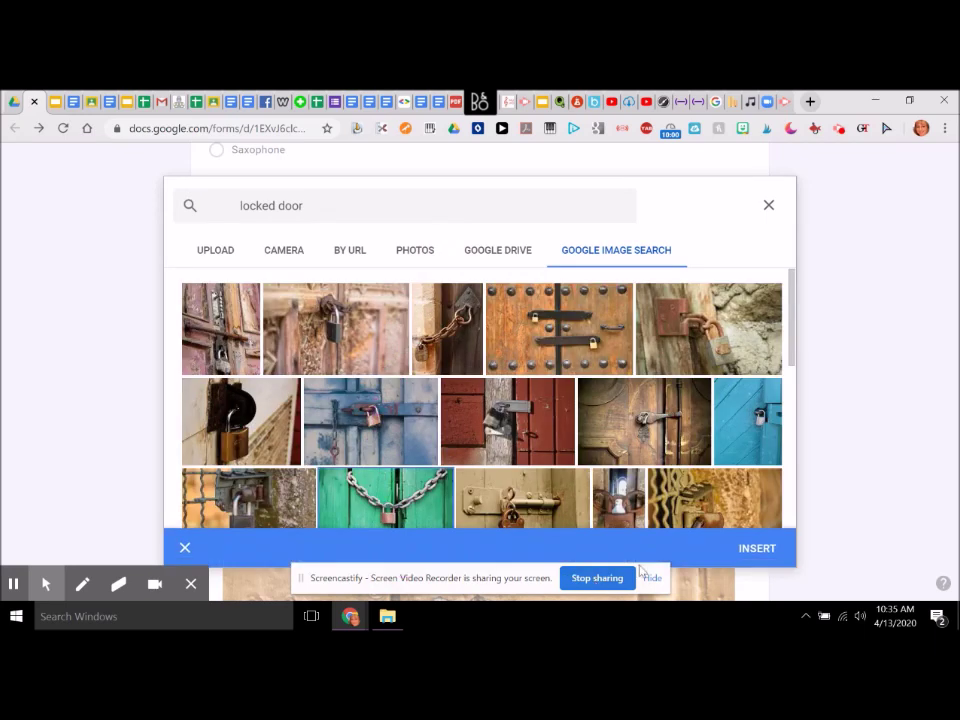
{"action": "left_click", "coordinate": [752, 550]}
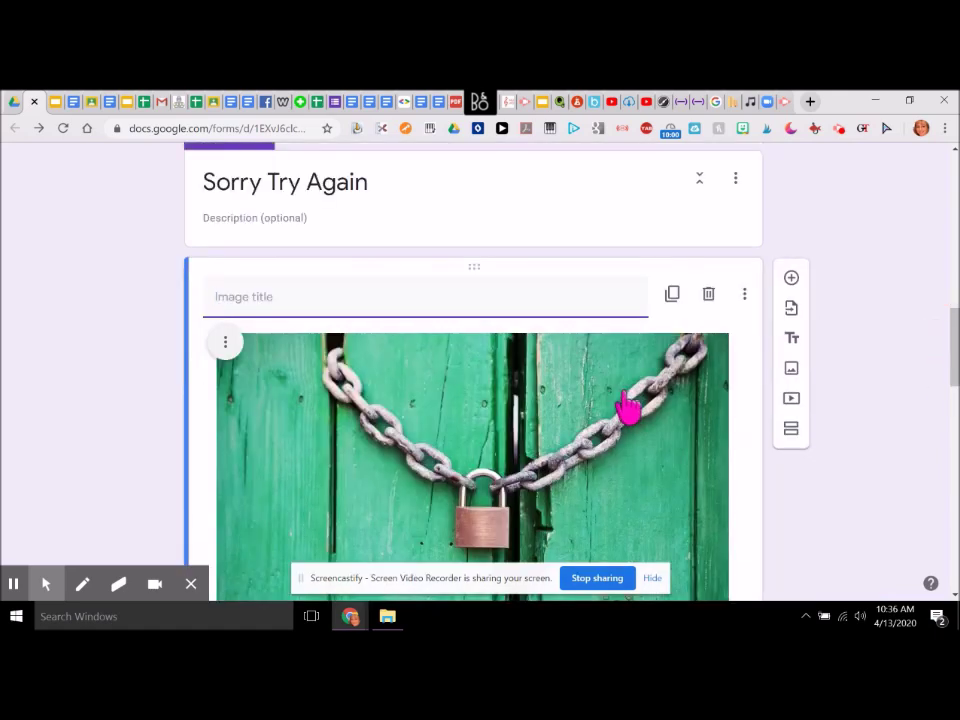
- Shrink the green locked door image to less than half its width and delete the old "Sorry. Try again." image item below it
{"action": "left_click_drag", "start_coordinate": [726, 332], "coordinate": [420, 538]}
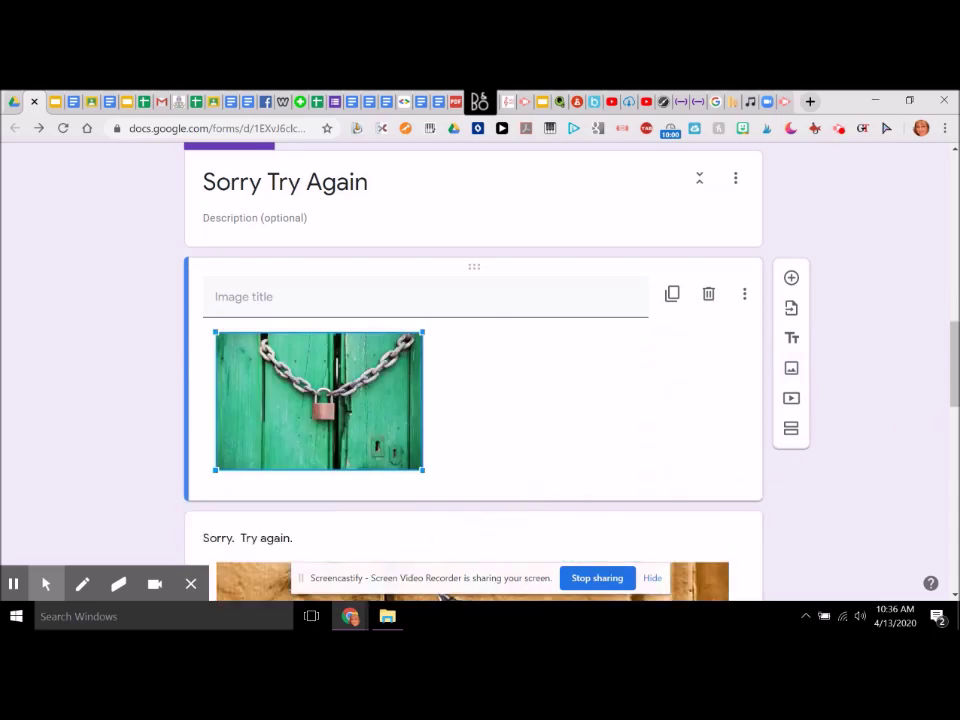
{"action": "left_click_drag", "start_coordinate": [952, 393], "coordinate": [952, 422]}
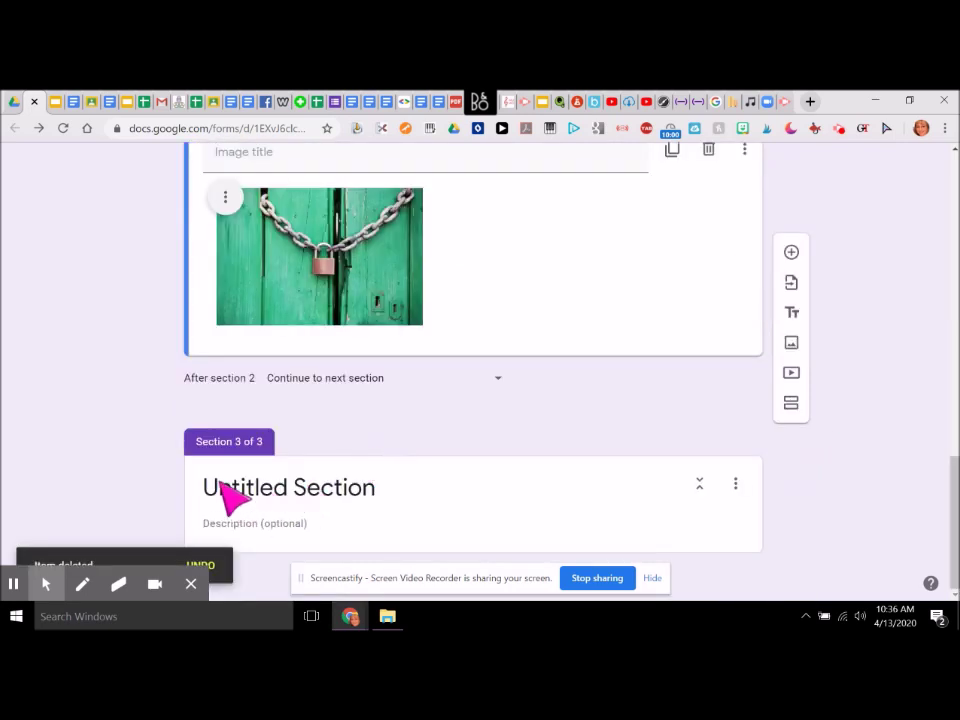
- Replace the title of section 3 with "Congratulations! You unlocked the 1st door!"
{"action": "left_click", "coordinate": [223, 484]}
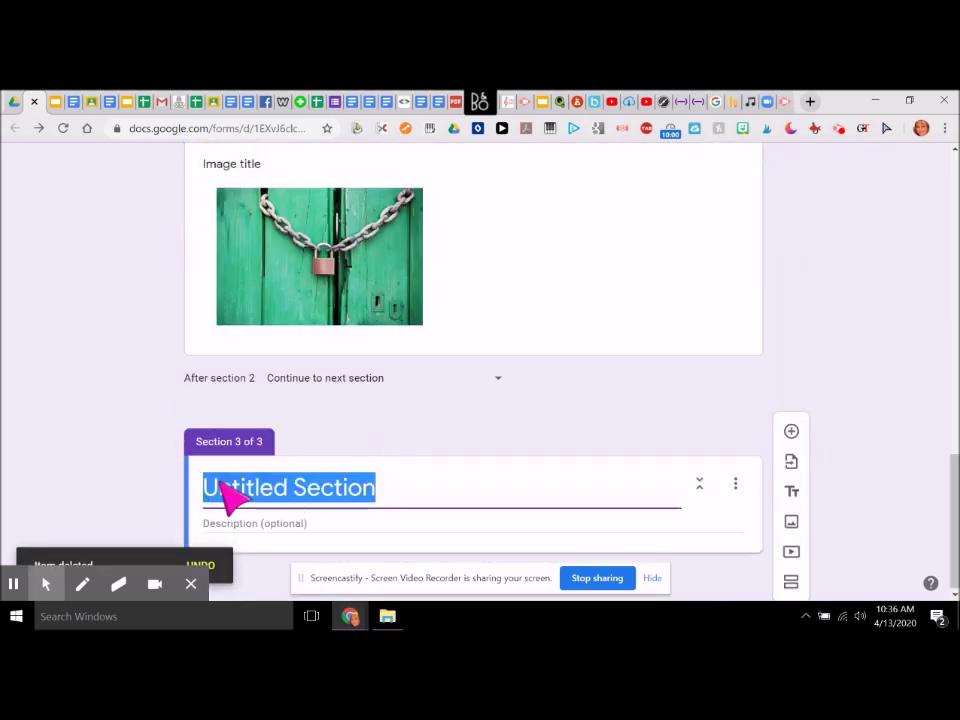
{"action": "type", "text": "Congrat"}
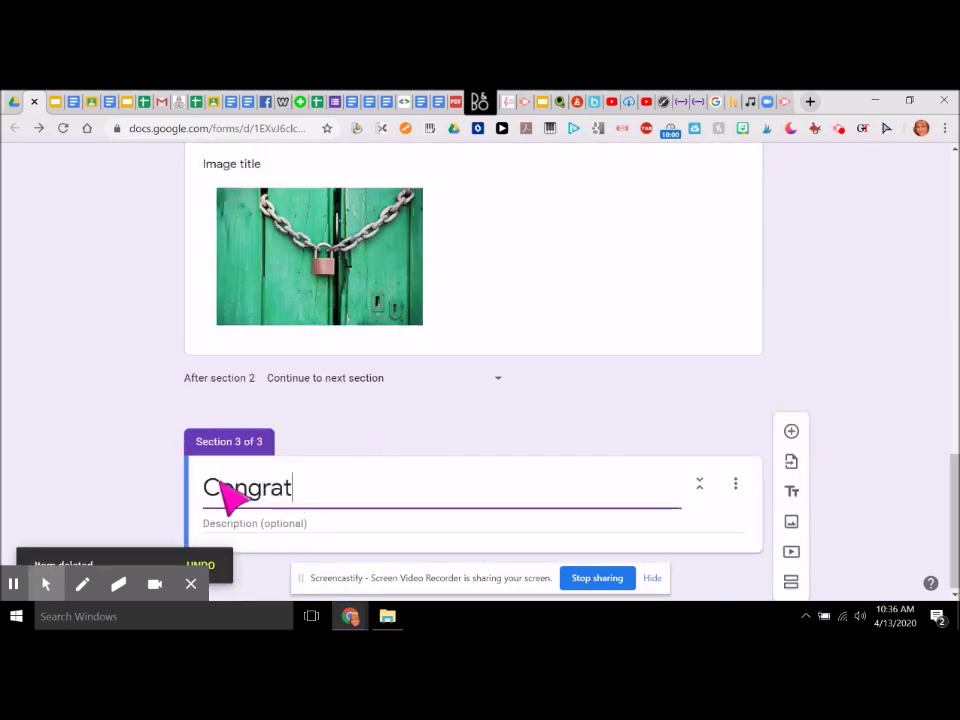
{"action": "type", "text": "ulations!"}
{"action": "type", "text": "  You unlo"}
{"action": "key", "text": "BackSpace"}
{"action": "type", "text": "unl"}
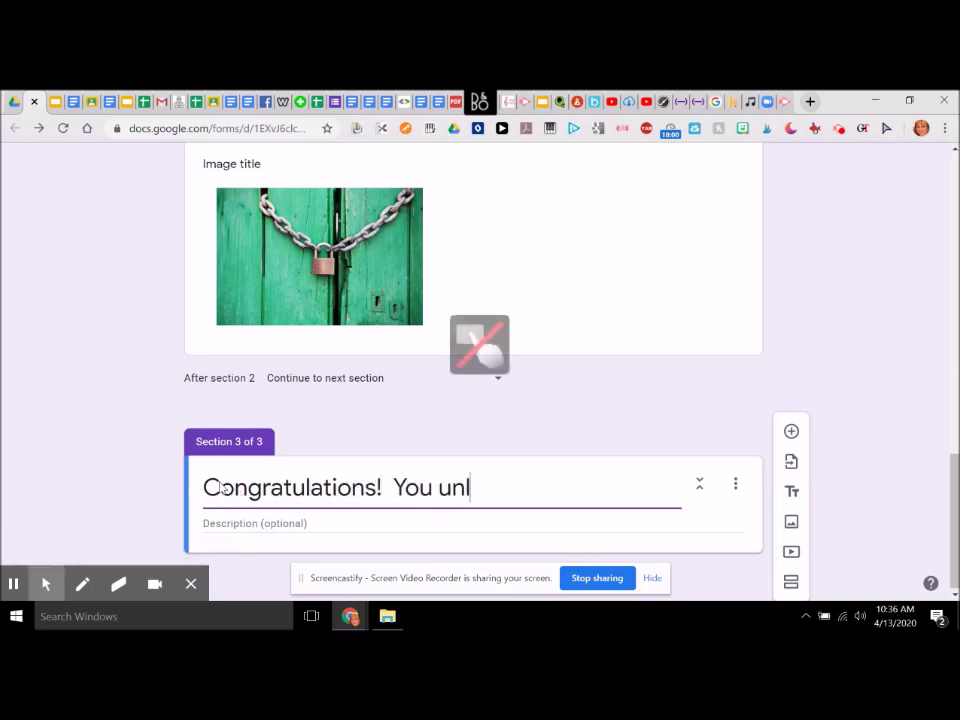
{"action": "type", "text": "ocked th"}
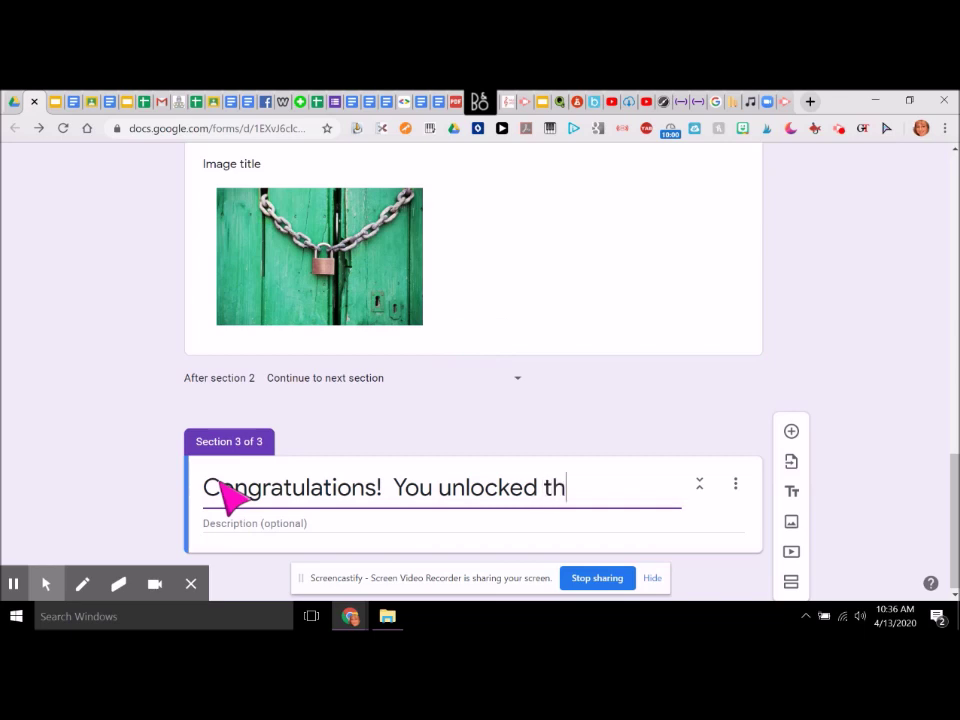
{"action": "type", "text": "e 1st door!@"}
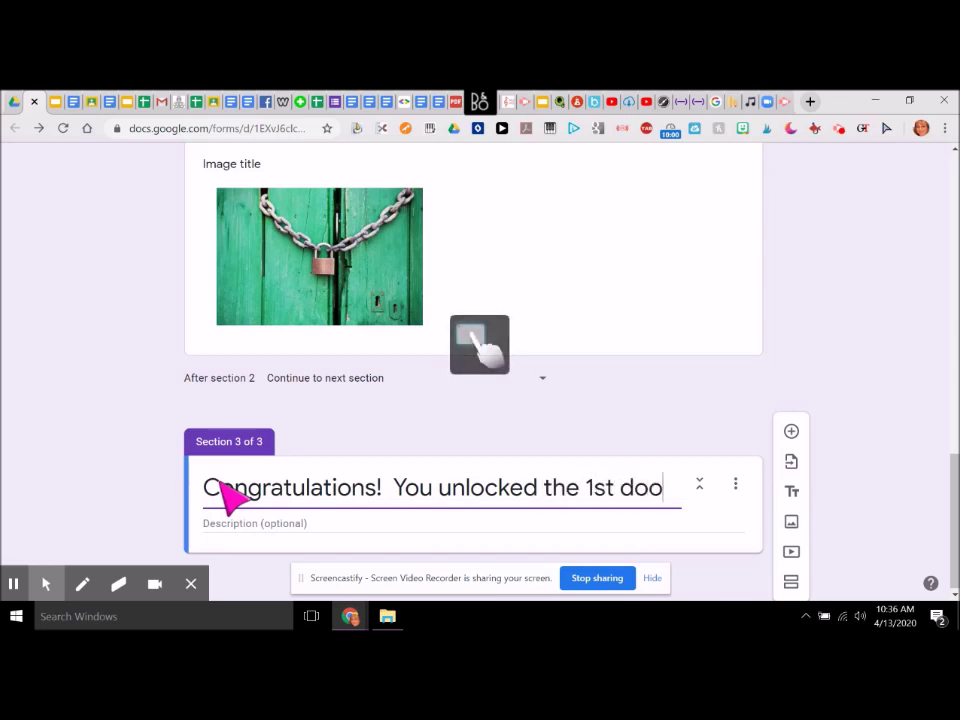
{"action": "key", "text": "BackSpace"}
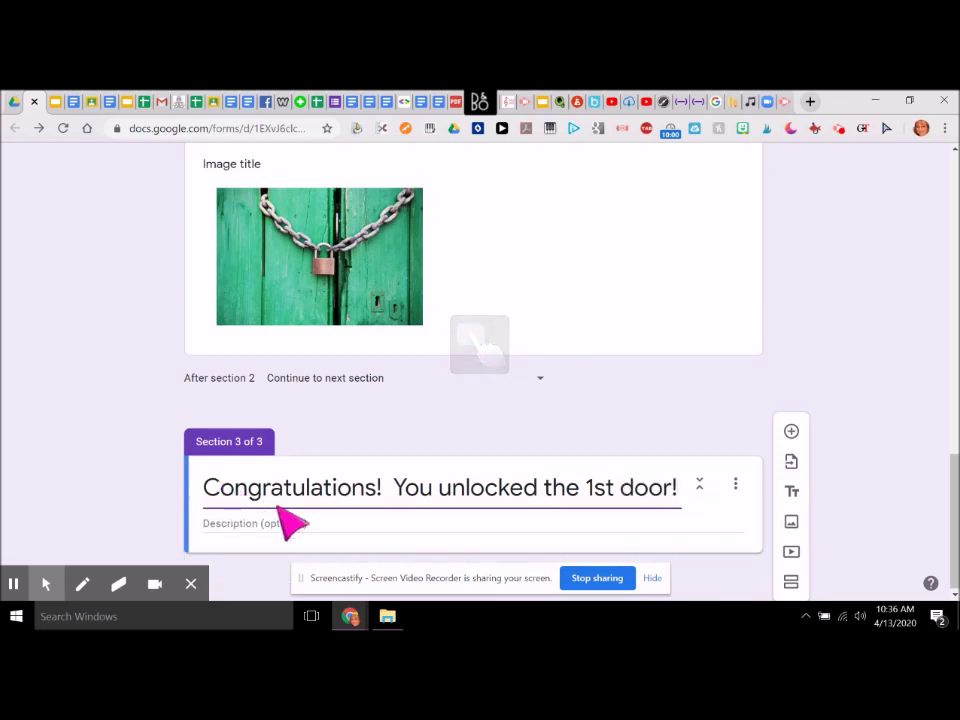
- Search Google Images for "unlocked door" and insert the picture of the open white door with hanging keys into section 3
{"action": "left_click", "coordinate": [956, 483]}
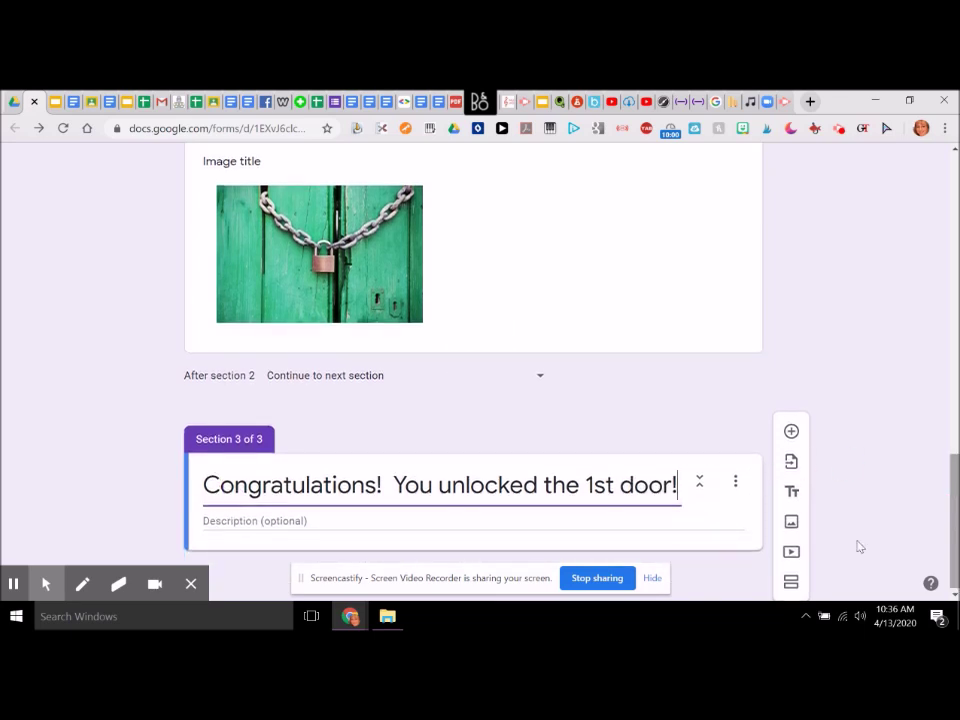
{"action": "left_click", "coordinate": [791, 522]}
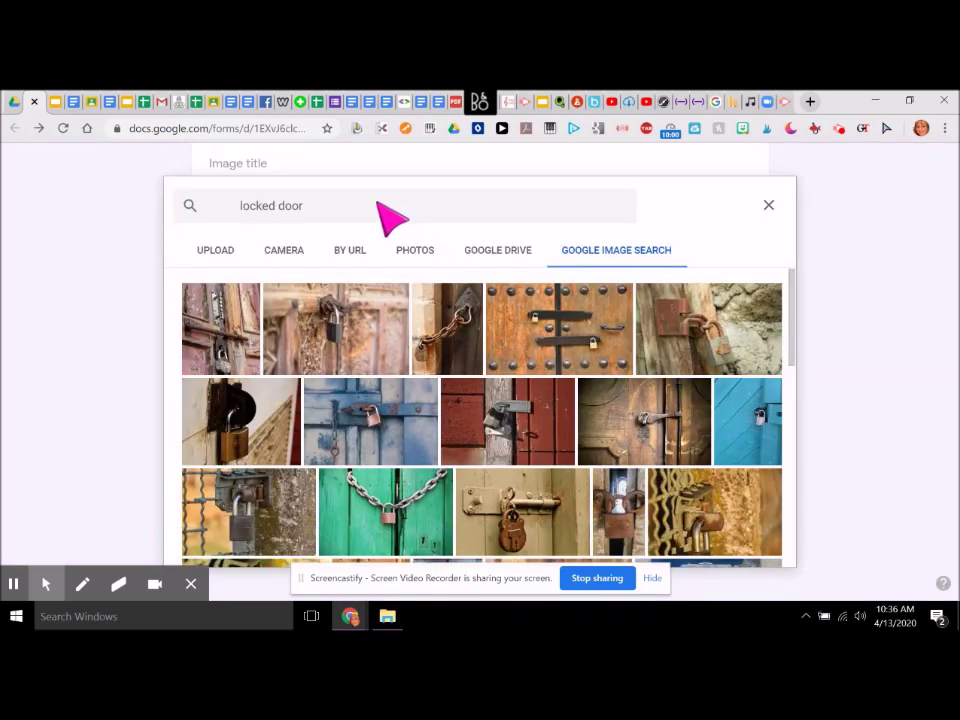
{"action": "left_click", "coordinate": [240, 207]}
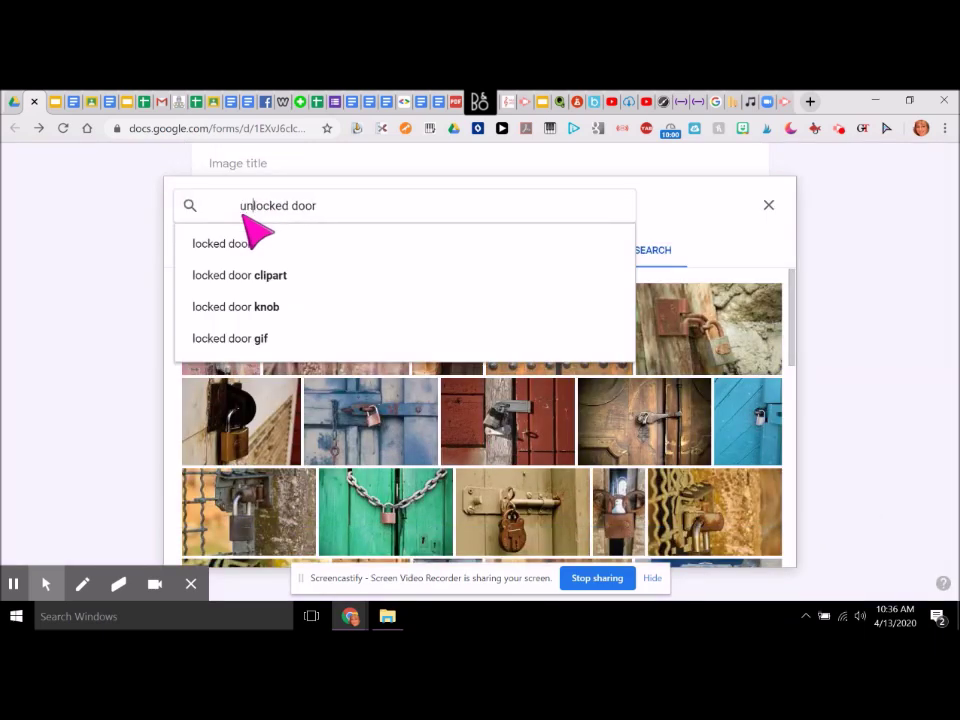
{"action": "left_click", "coordinate": [368, 213]}
{"action": "key", "text": "Return"}
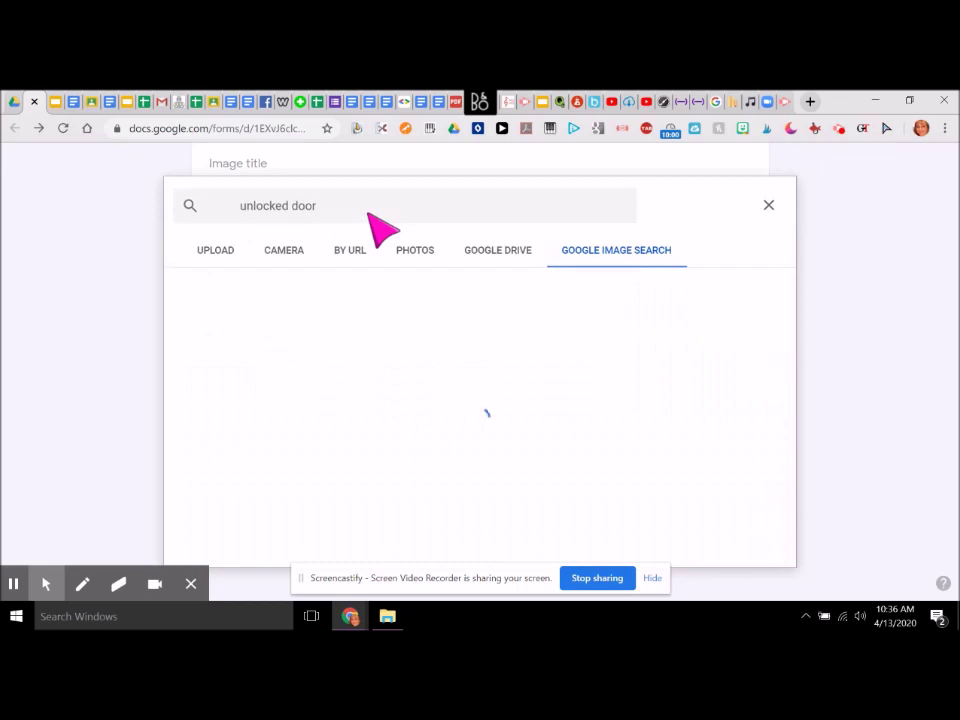
{"action": "scroll", "coordinate": [381, 420], "scroll_direction": "down", "scroll_amount": 1}
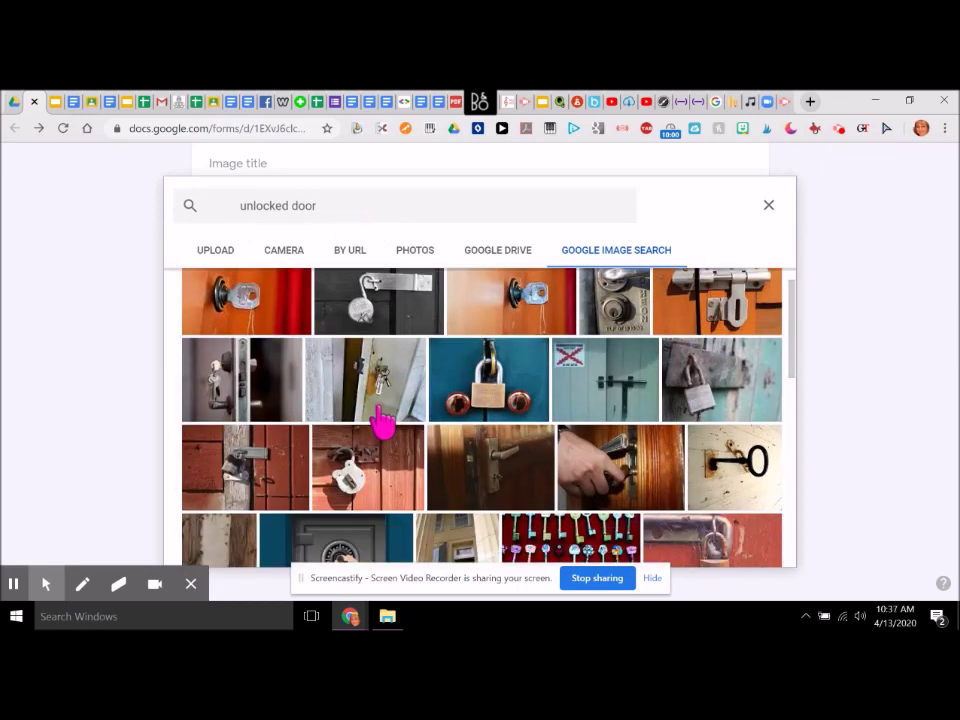
{"action": "left_click", "coordinate": [381, 412]}
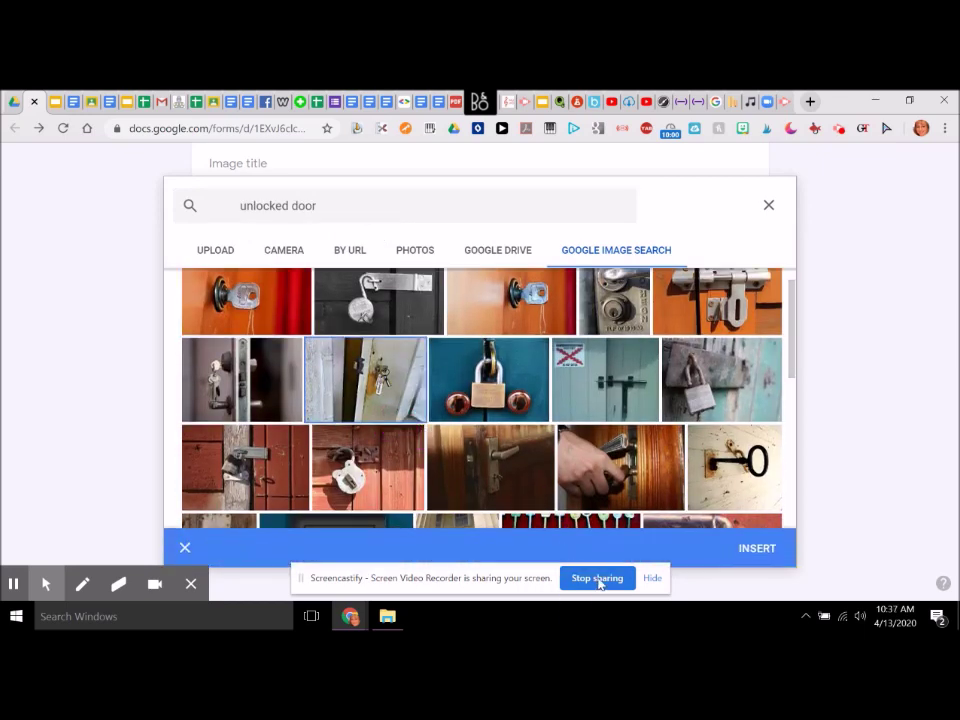
{"action": "left_click", "coordinate": [755, 550]}
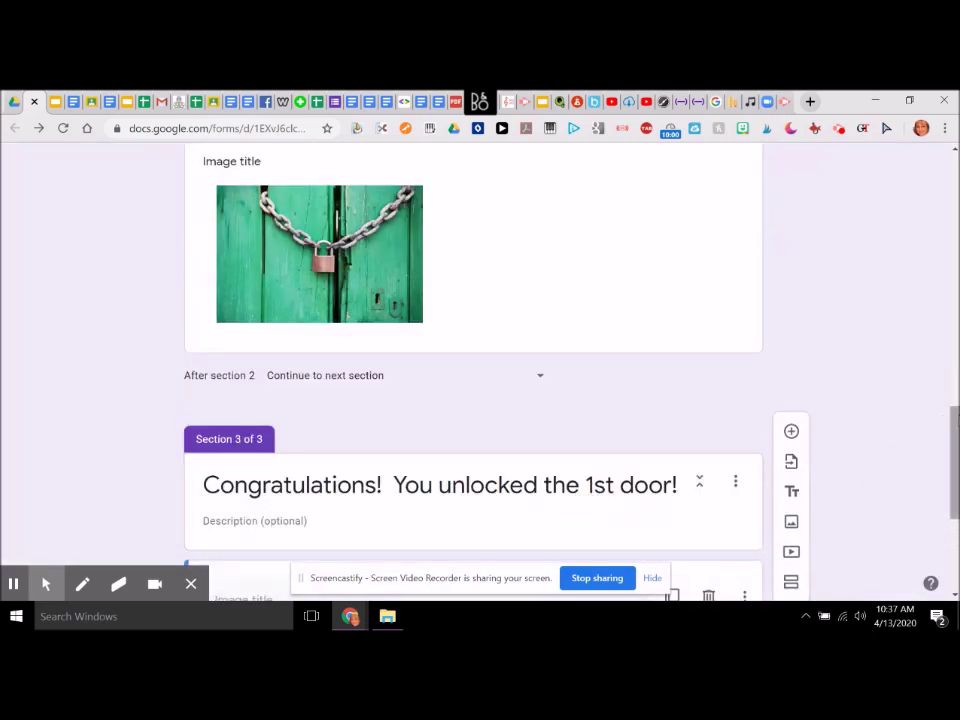
- Add a multiple choice question below the unlocked door image, asking "What Family of instruments does this belong"
{"action": "left_click_drag", "start_coordinate": [955, 425], "coordinate": [956, 502]}
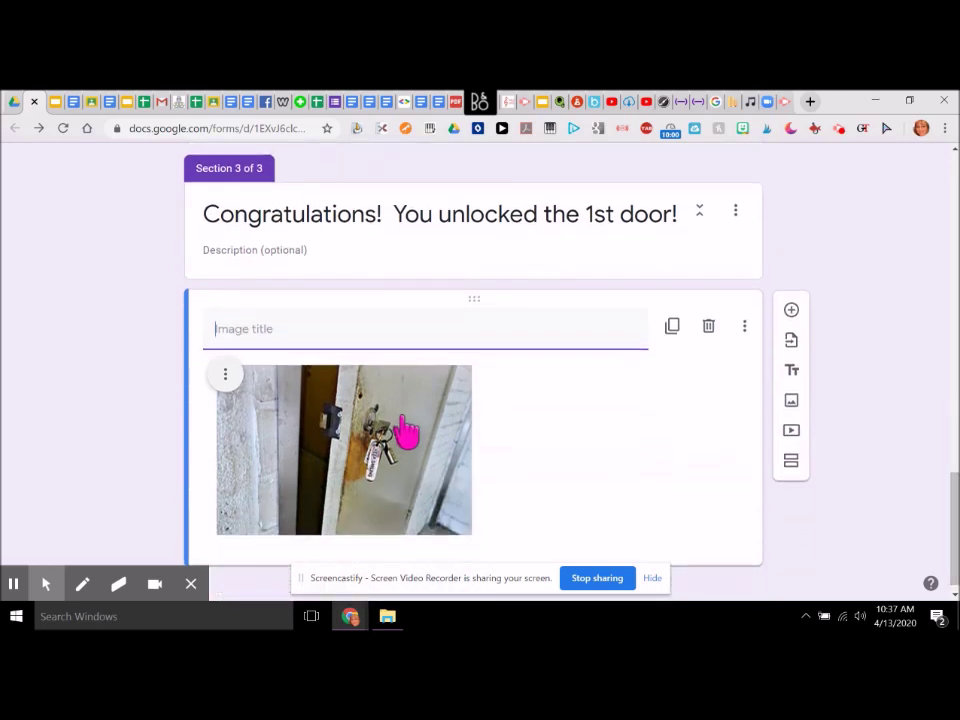
{"action": "left_click", "coordinate": [921, 458]}
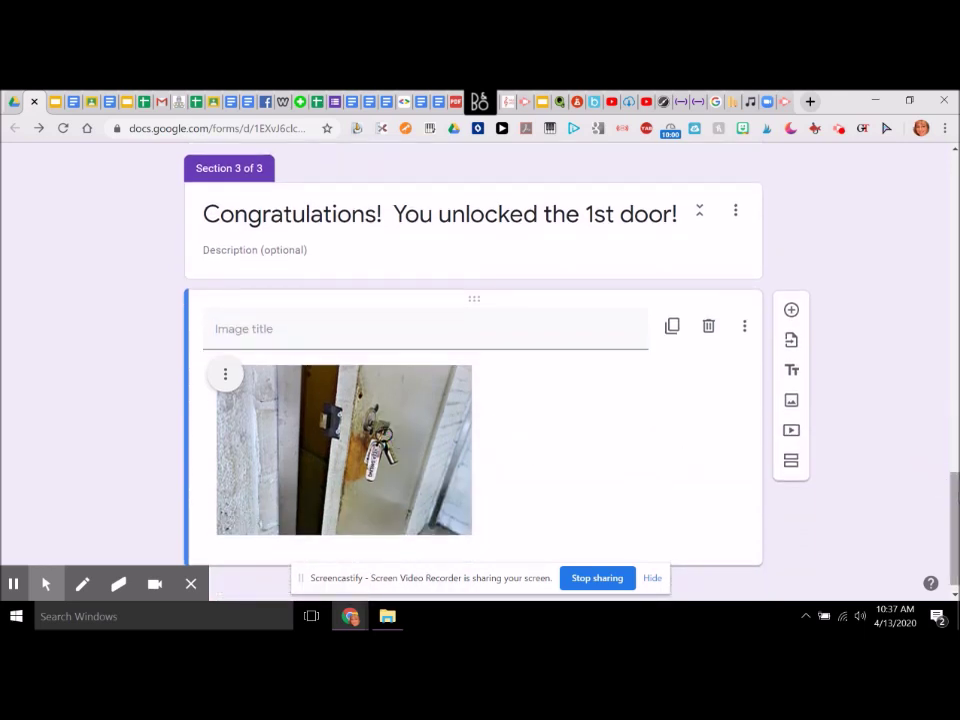
{"action": "scroll", "coordinate": [955, 520], "scroll_direction": "down", "scroll_amount": 1}
{"action": "left_click", "coordinate": [791, 298]}
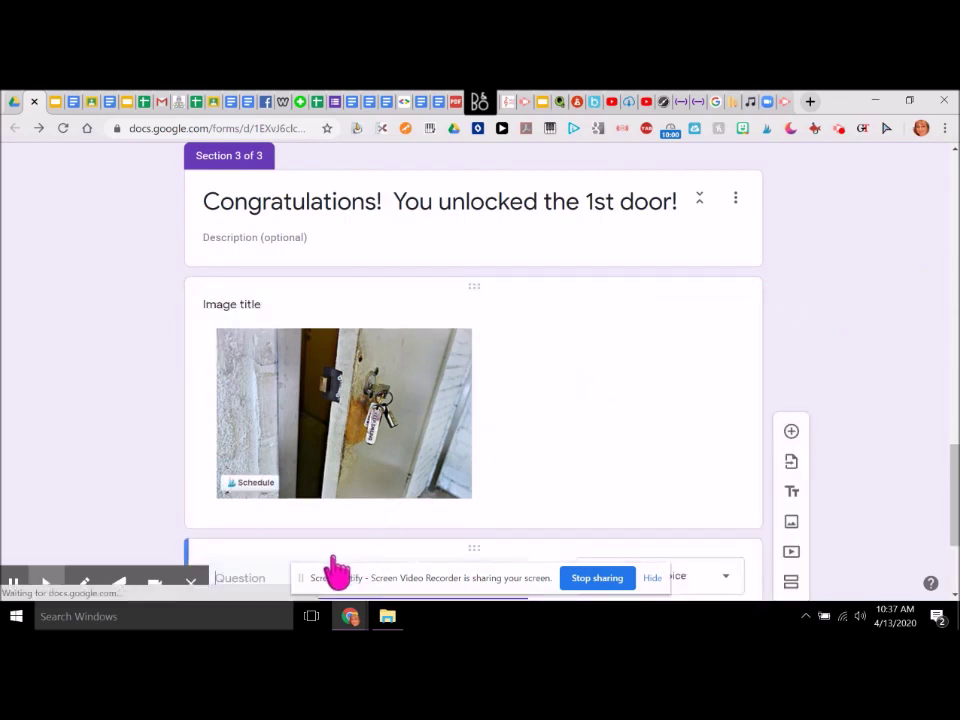
{"action": "left_click_drag", "start_coordinate": [950, 467], "coordinate": [950, 484]}
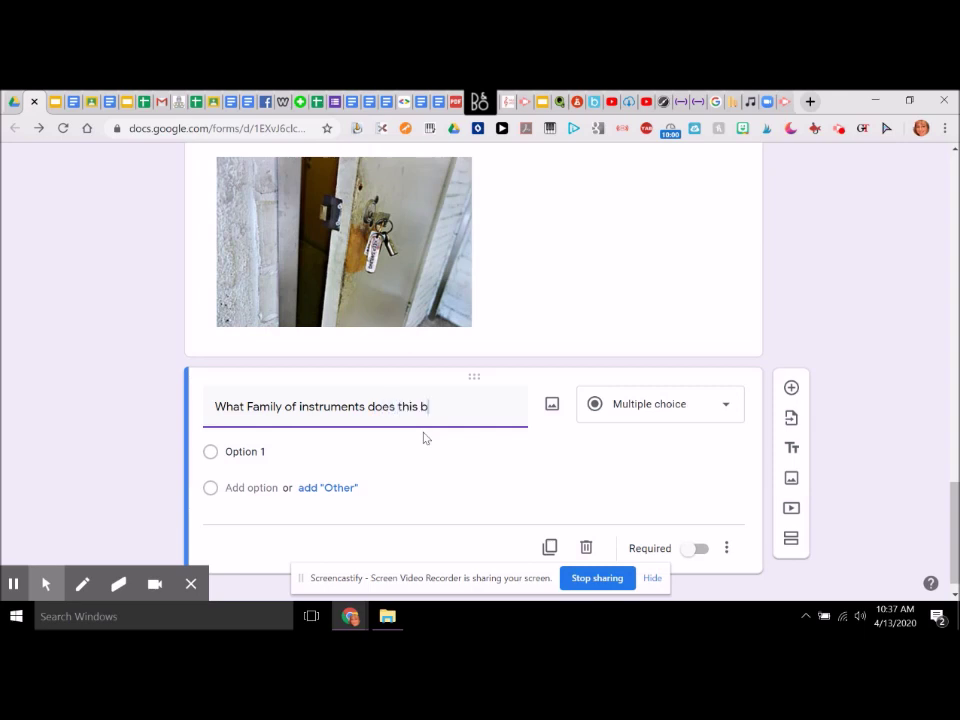
{"action": "type", "text": "elogn"}
- Search Google Images for "tuba" and insert the picture of the uniformed tuba player into the instrument family question
{"action": "left_click", "coordinate": [552, 404]}
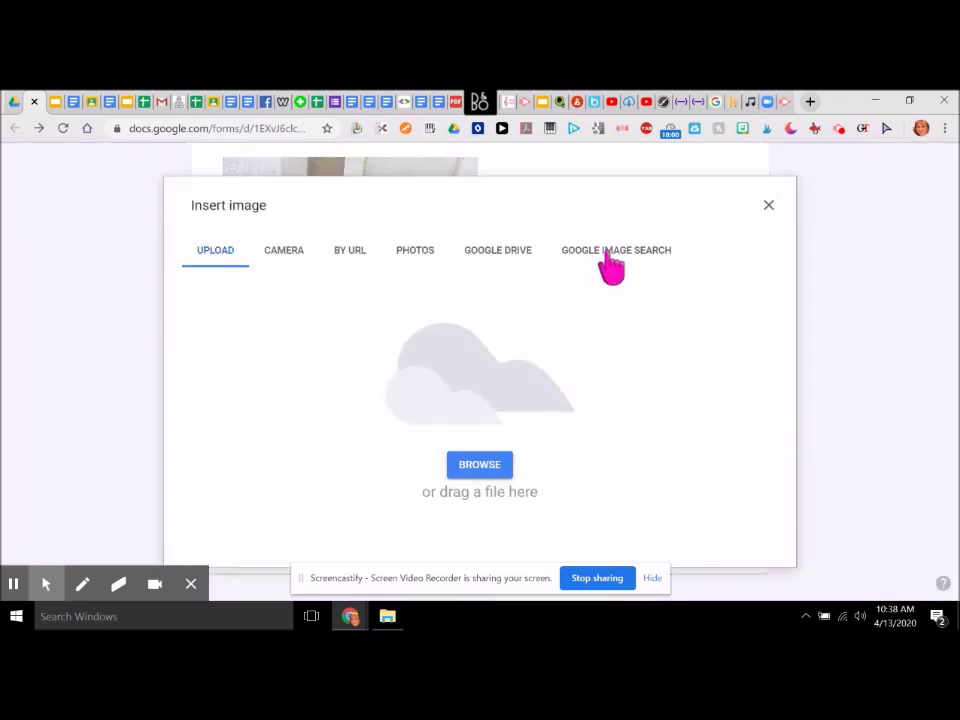
{"action": "left_click", "coordinate": [608, 252]}
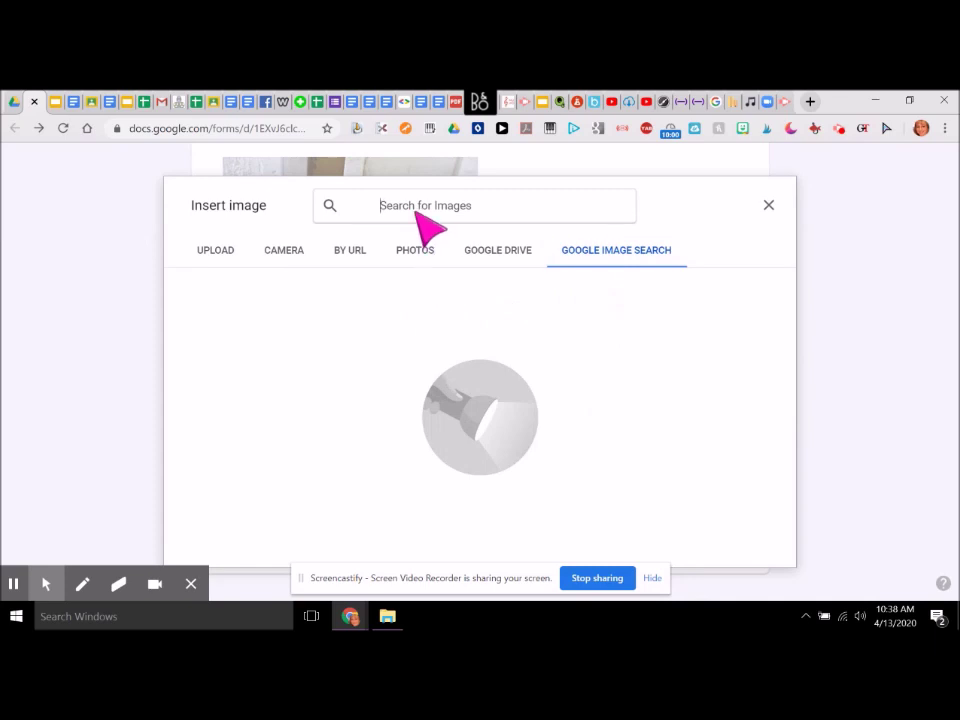
{"action": "type", "text": "tuba"}
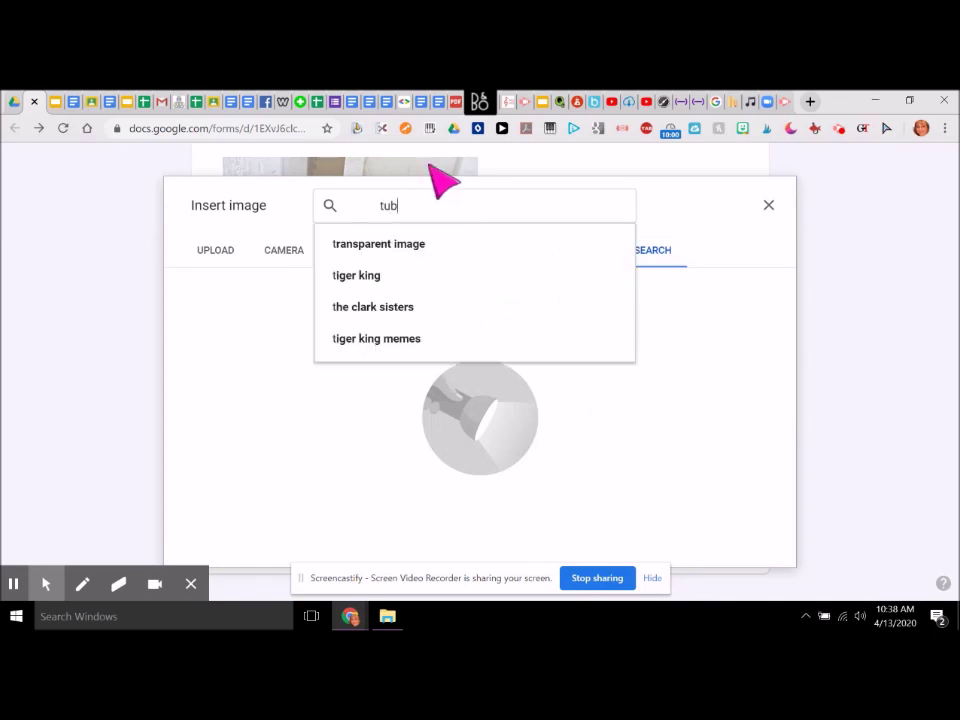
{"action": "left_click", "coordinate": [395, 244]}
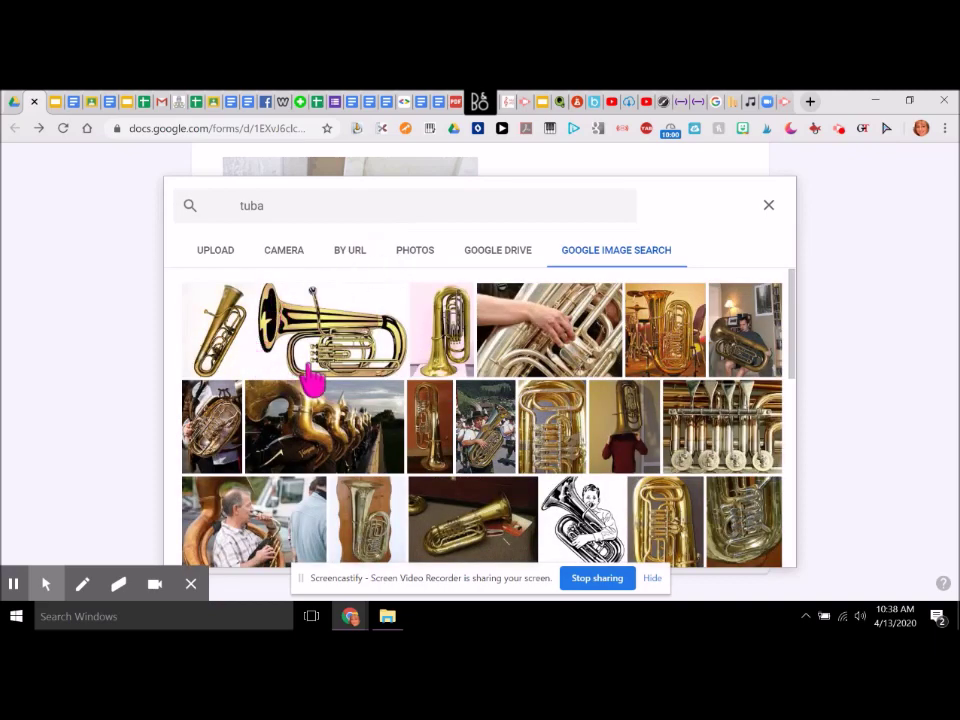
{"action": "scroll", "coordinate": [290, 360], "scroll_direction": "down", "scroll_amount": 3}
{"action": "left_click", "coordinate": [275, 345]}
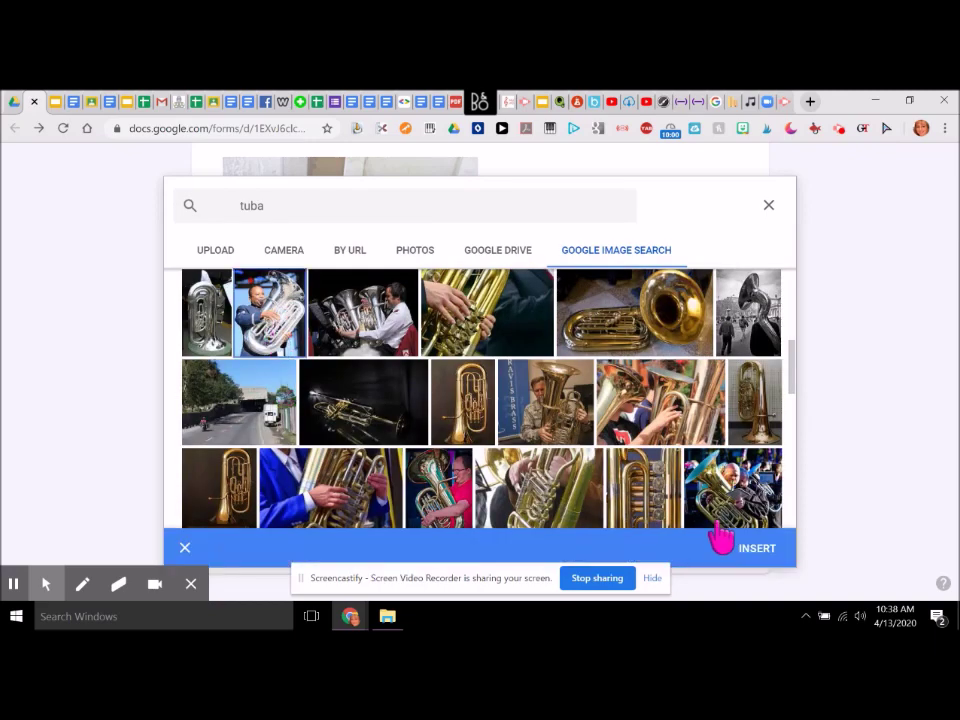
{"action": "left_click", "coordinate": [757, 550]}
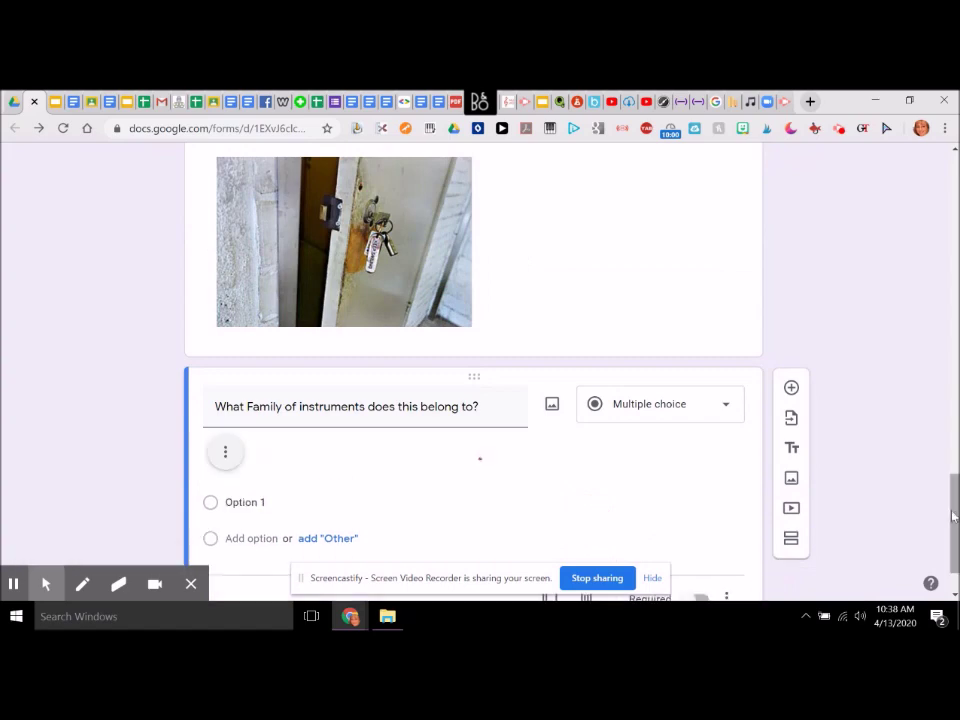
- Shrink the tuba player image in the instrument family question to less than half its width
{"action": "left_click_drag", "start_coordinate": [956, 440], "coordinate": [954, 485]}
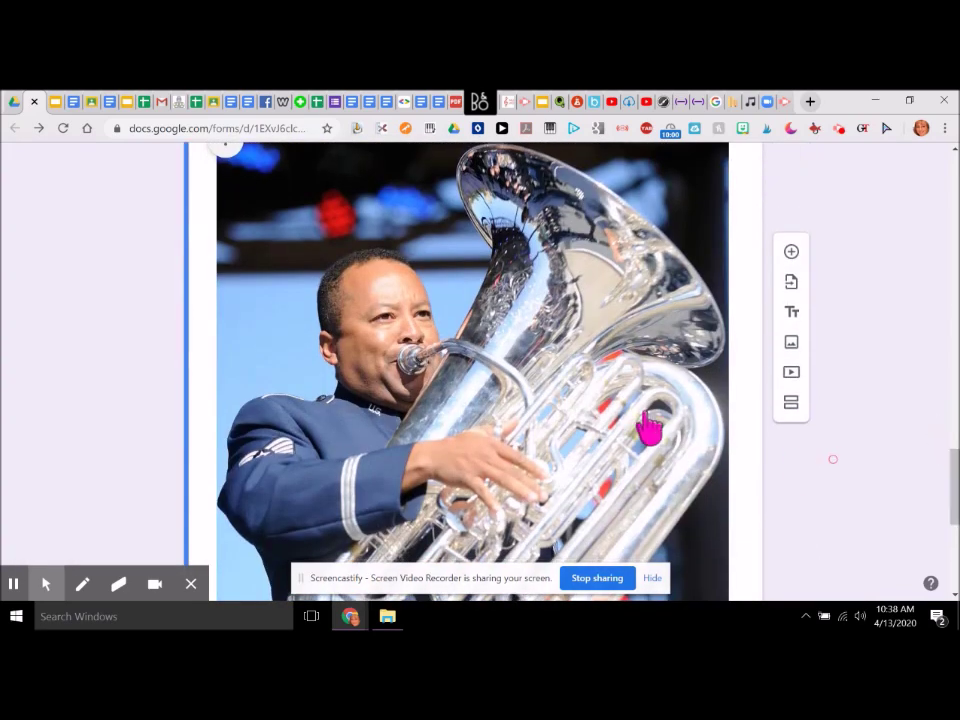
{"action": "left_click_drag", "start_coordinate": [954, 487], "coordinate": [954, 467]}
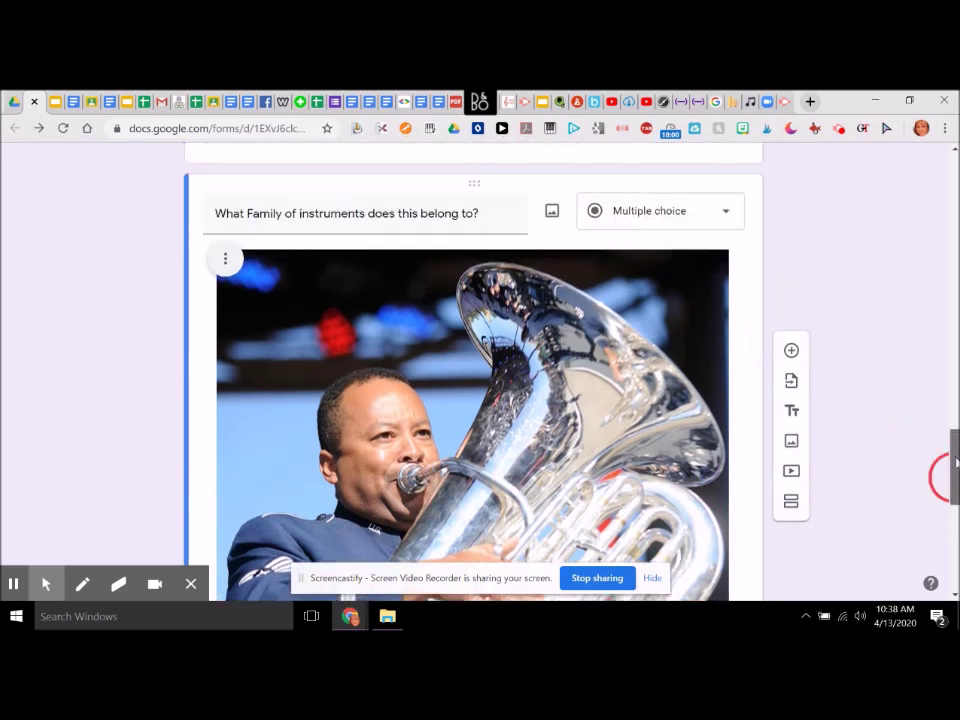
{"action": "left_click", "coordinate": [701, 347]}
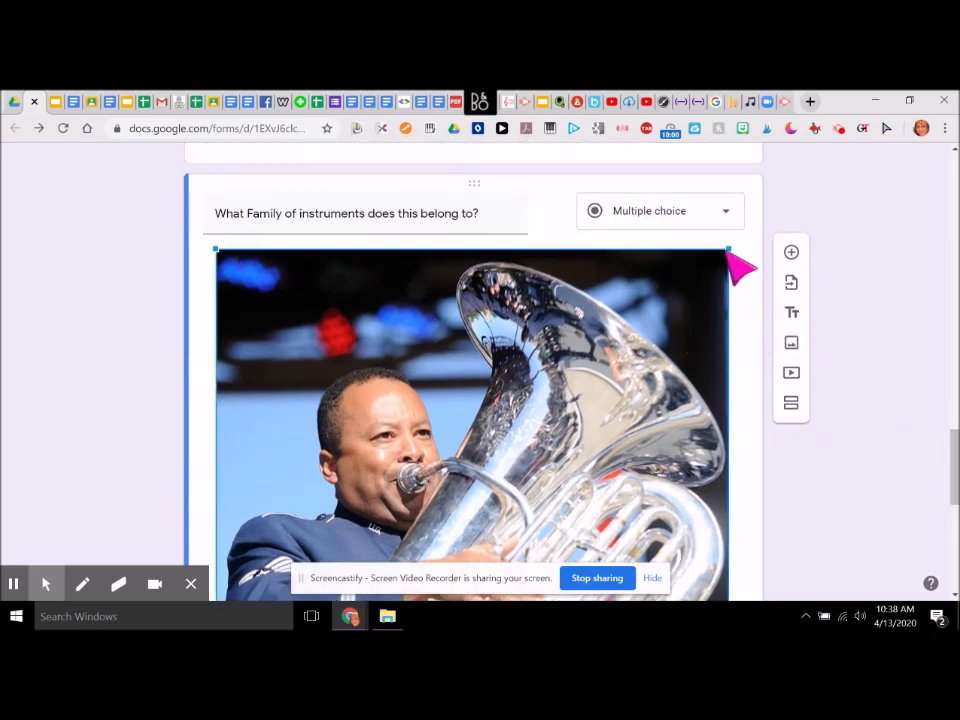
{"action": "left_click_drag", "start_coordinate": [730, 252], "coordinate": [422, 502]}
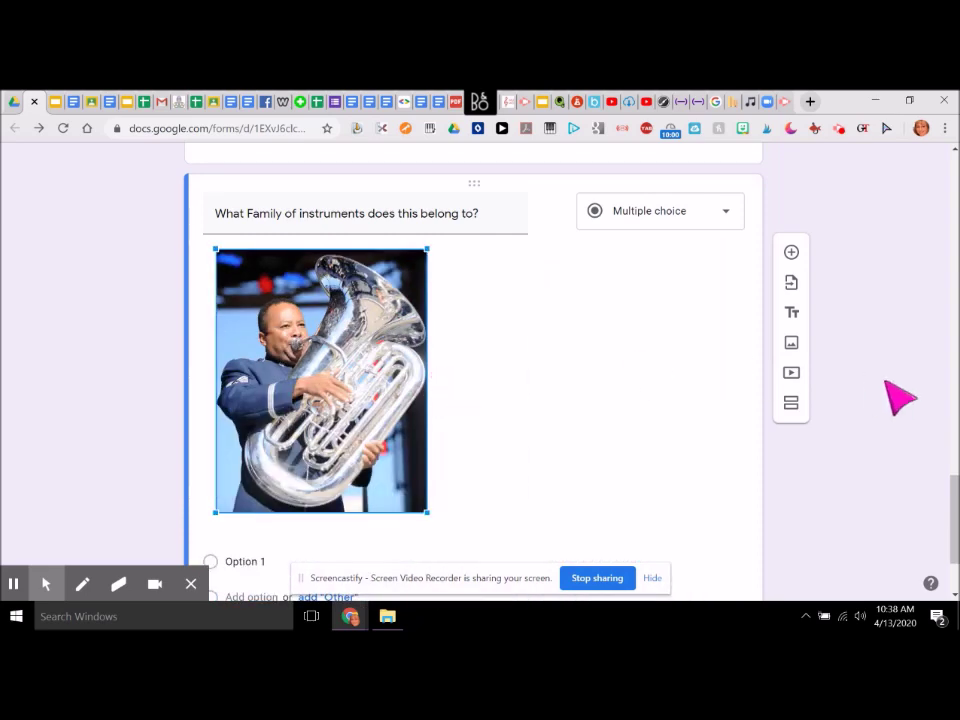
- In the section 1 clarinet question, route Flute, Oboe and Saxophone to section 2 (Sorry Try Again) and Clarinet to section 3 (Congratulations!)
{"action": "left_click_drag", "start_coordinate": [951, 512], "coordinate": [939, 268]}
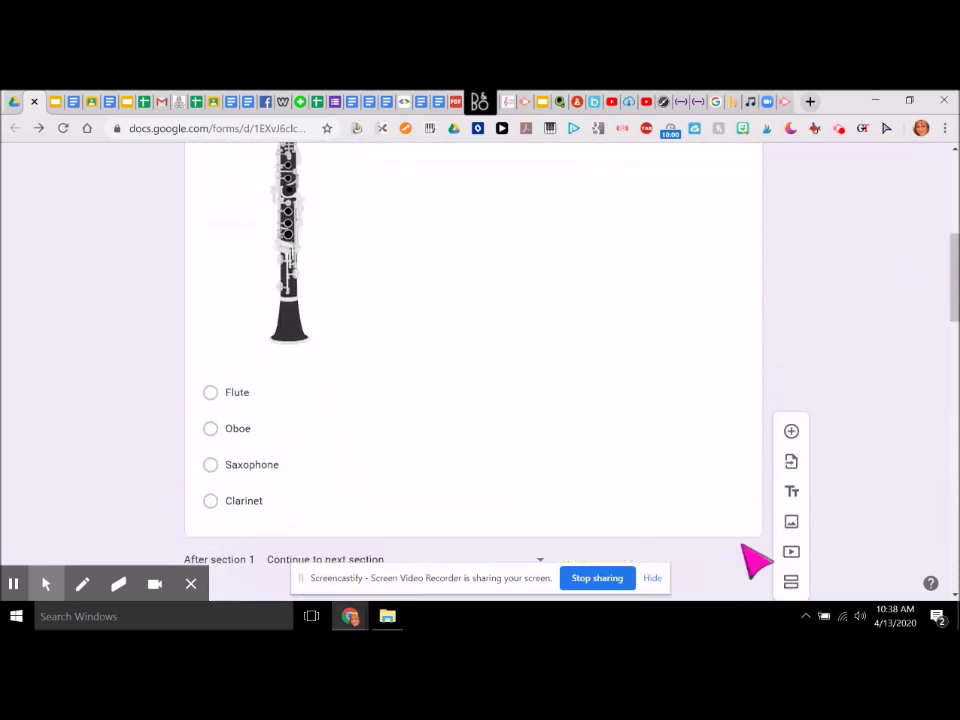
{"action": "left_click", "coordinate": [740, 530]}
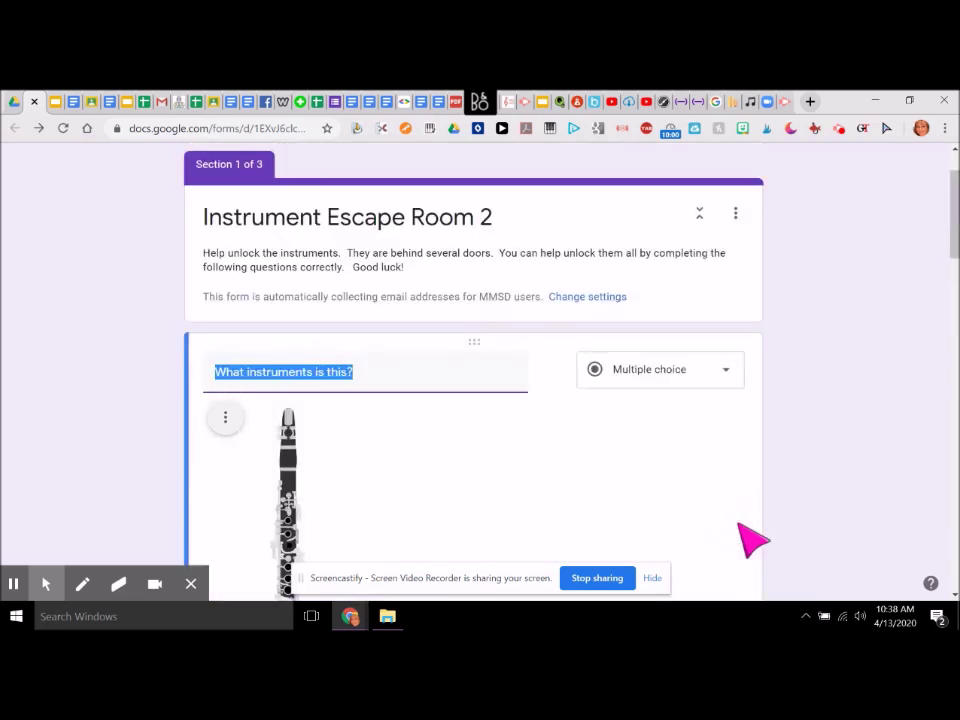
{"action": "left_click_drag", "start_coordinate": [949, 188], "coordinate": [946, 197]}
{"action": "scroll", "coordinate": [946, 197], "scroll_direction": "down", "scroll_amount": 2}
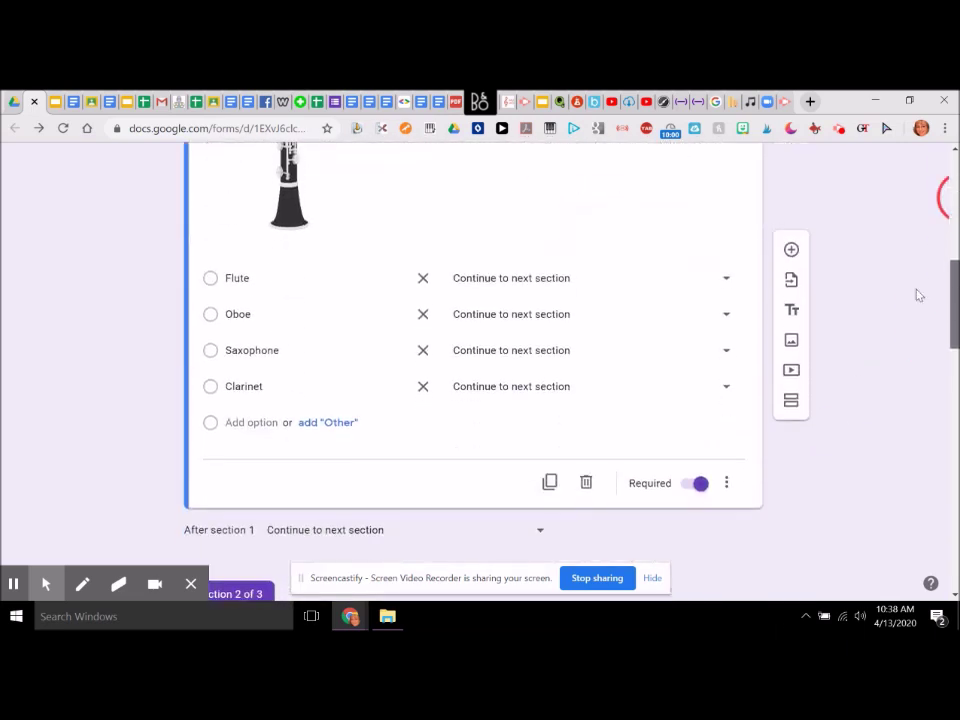
{"action": "left_click", "coordinate": [726, 281]}
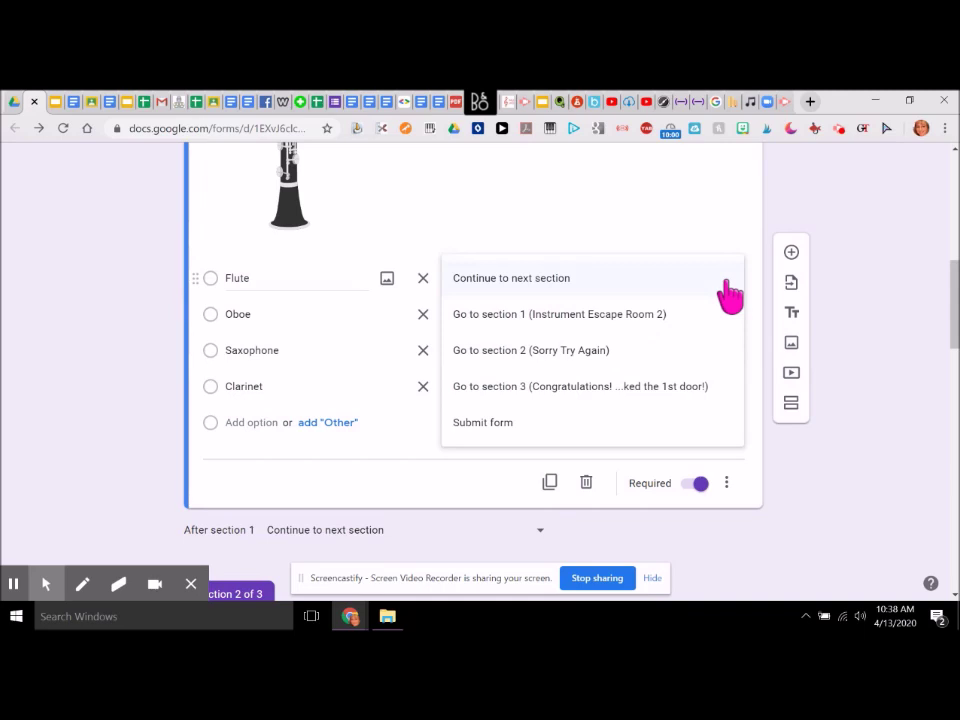
{"action": "left_click", "coordinate": [621, 356]}
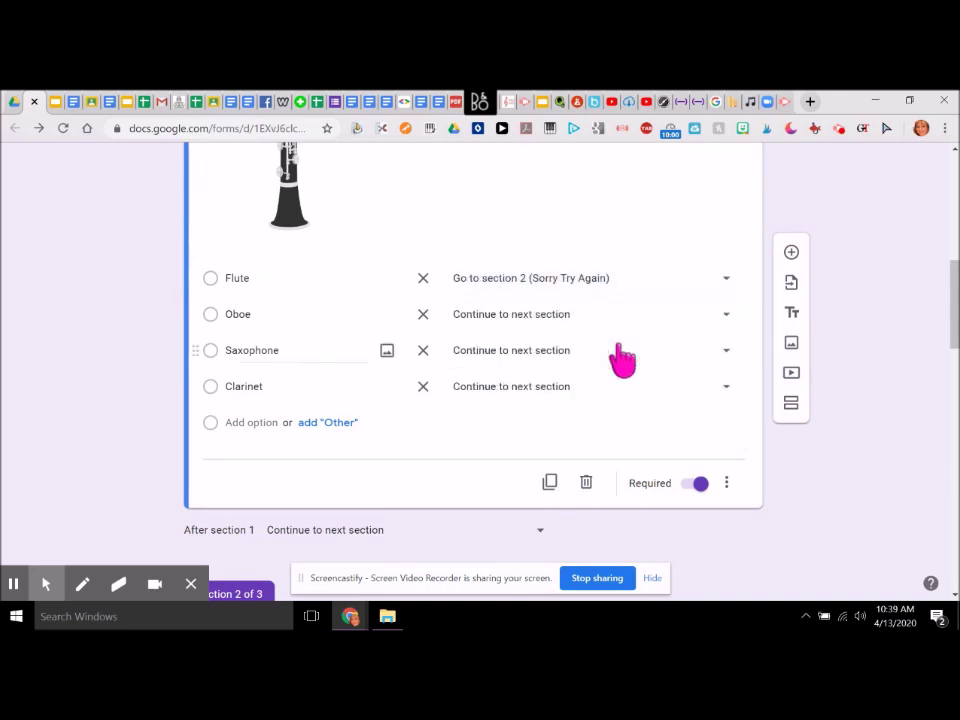
{"action": "left_click", "coordinate": [730, 330]}
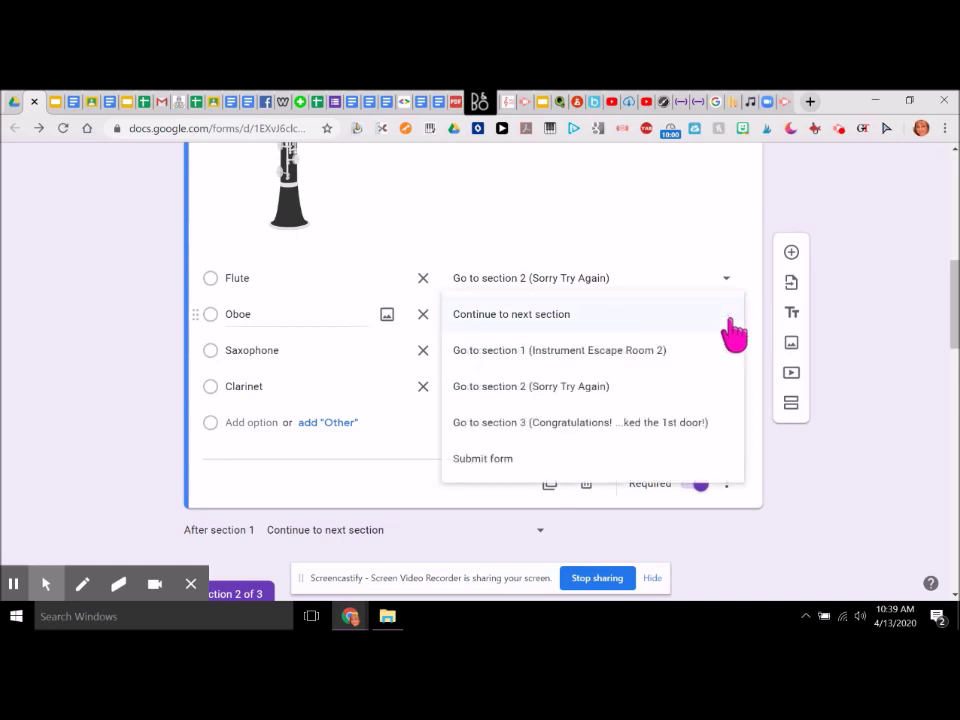
{"action": "left_click", "coordinate": [630, 395]}
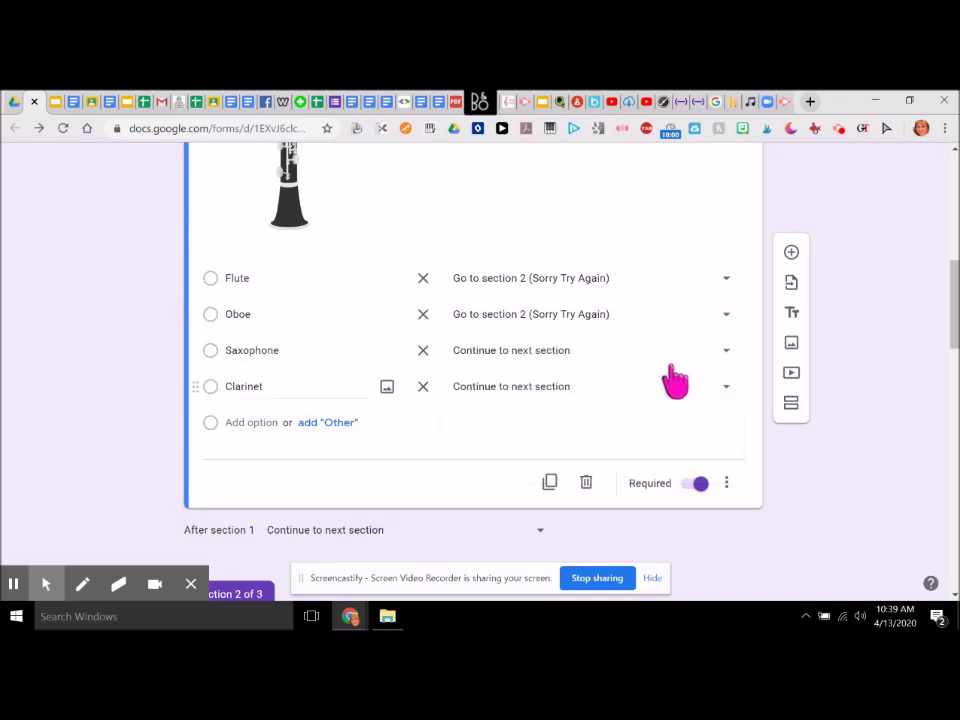
{"action": "left_click", "coordinate": [730, 355]}
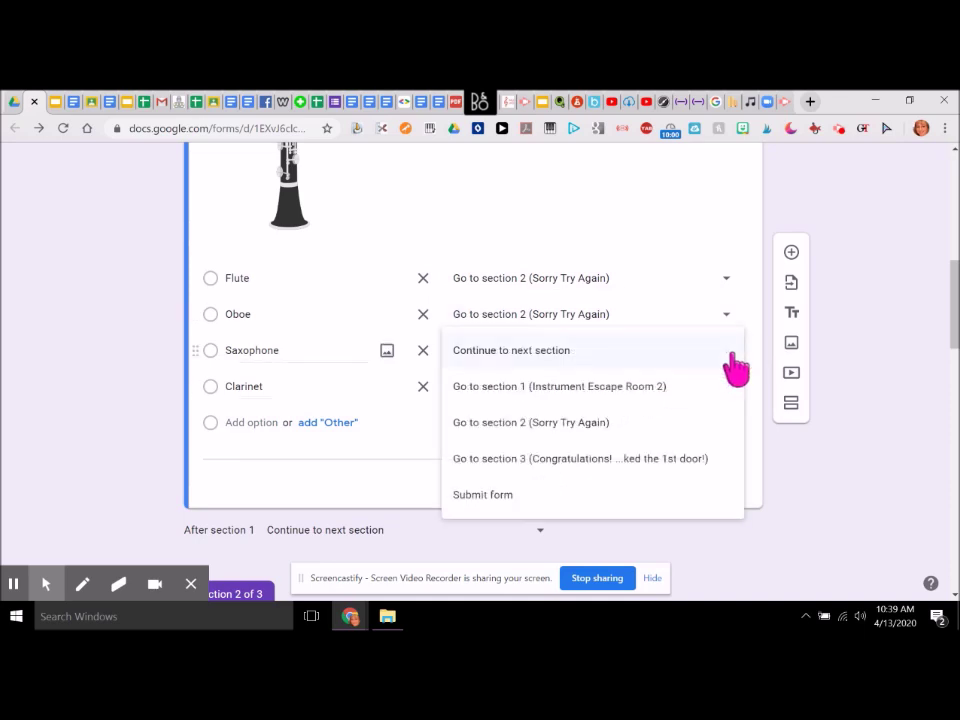
{"action": "left_click", "coordinate": [594, 428]}
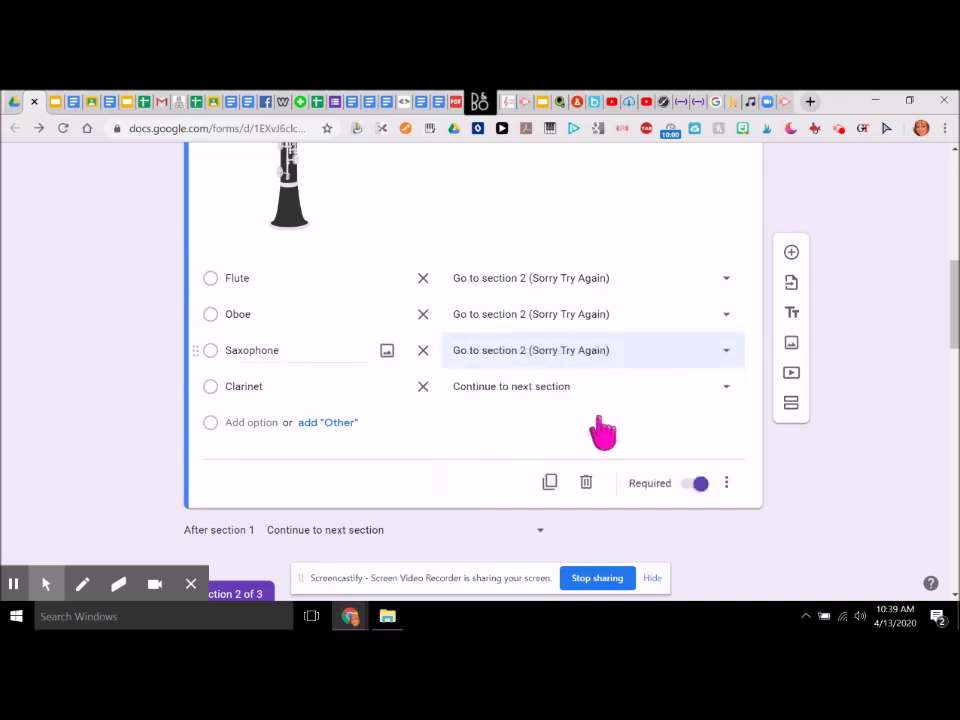
{"action": "left_click", "coordinate": [729, 392]}
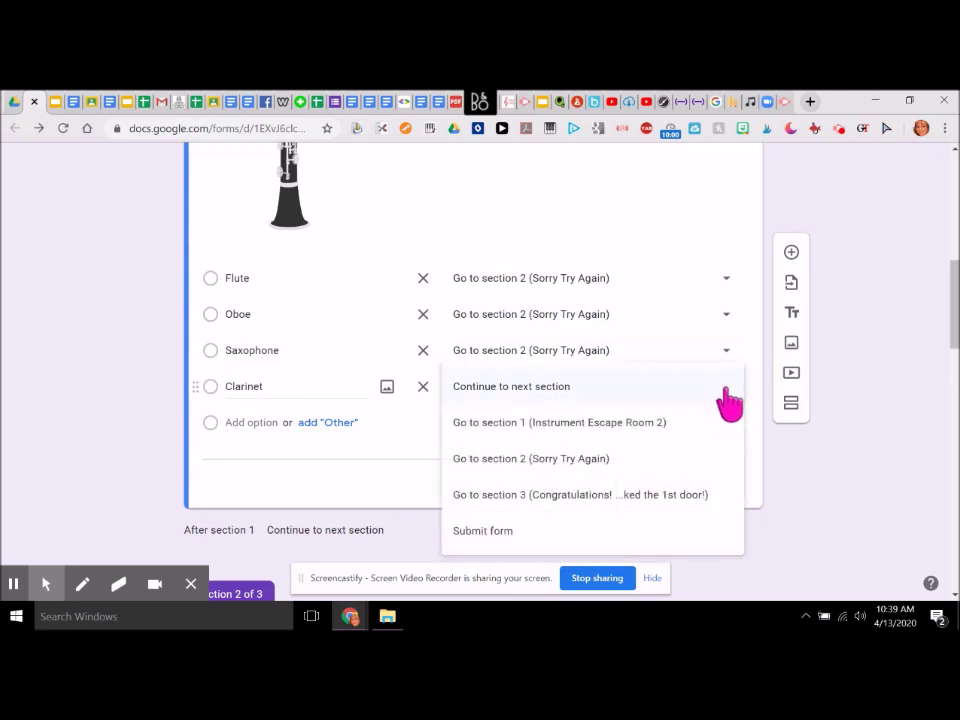
{"action": "left_click", "coordinate": [535, 505]}
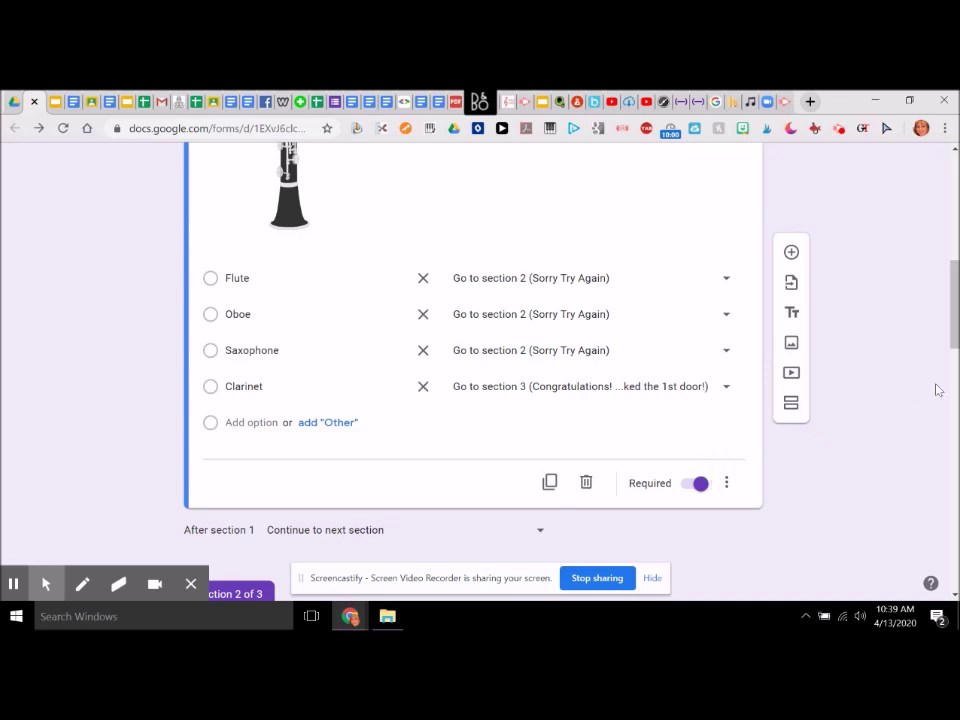
- Set the form to go to section 1 (Instrument Escape Room 2) after section 2
{"action": "left_click_drag", "start_coordinate": [955, 320], "coordinate": [954, 394]}
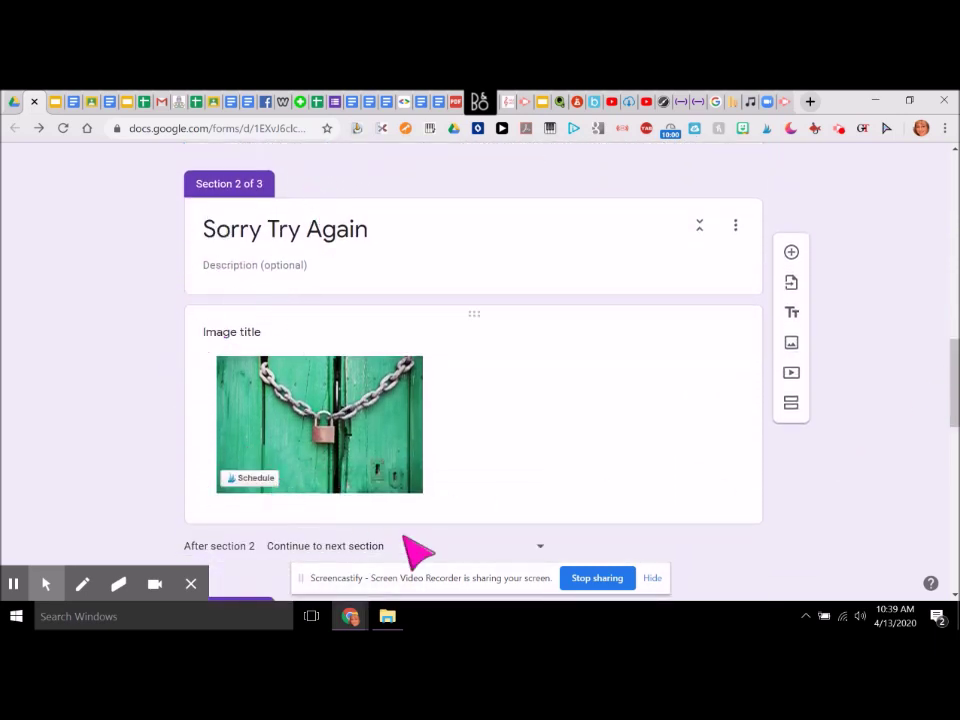
{"action": "scroll", "coordinate": [952, 396], "scroll_direction": "down", "scroll_amount": 2}
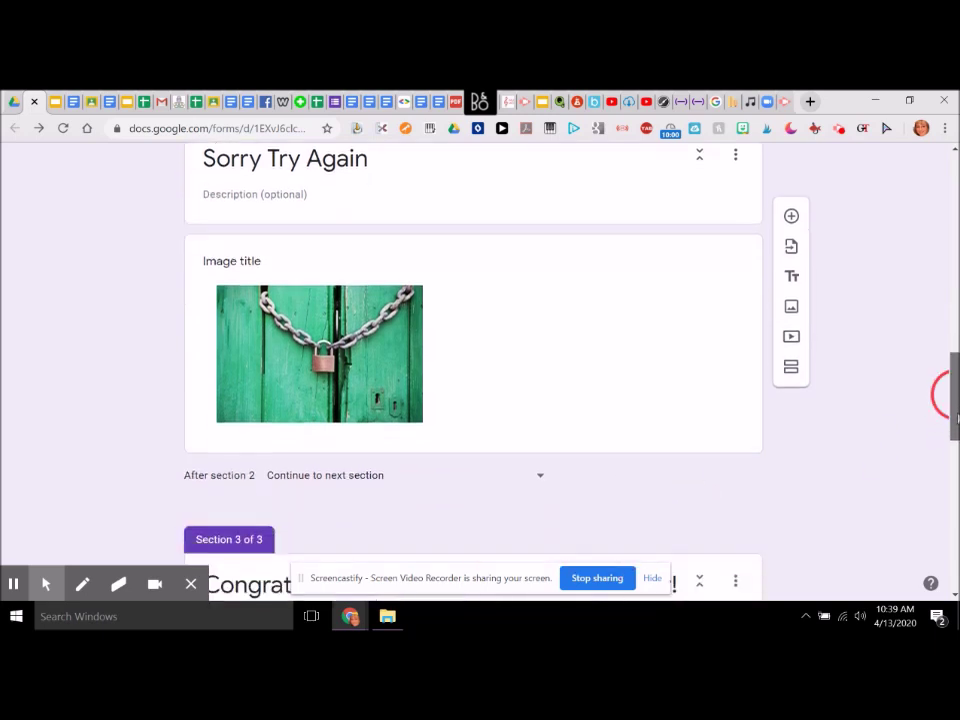
{"action": "left_click", "coordinate": [541, 426]}
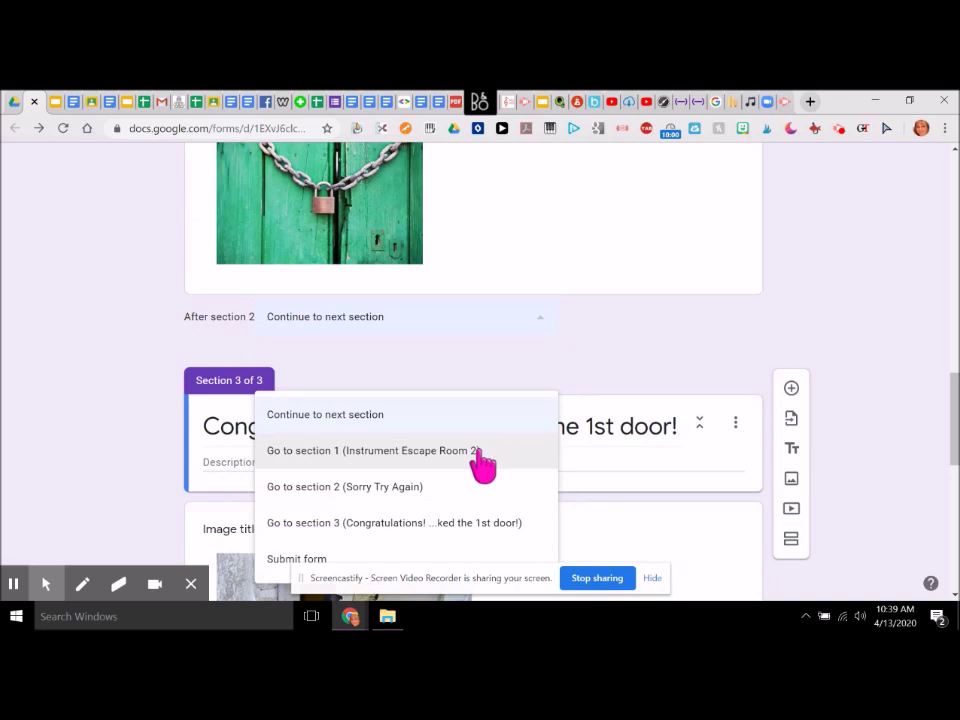
{"action": "left_click", "coordinate": [480, 452]}
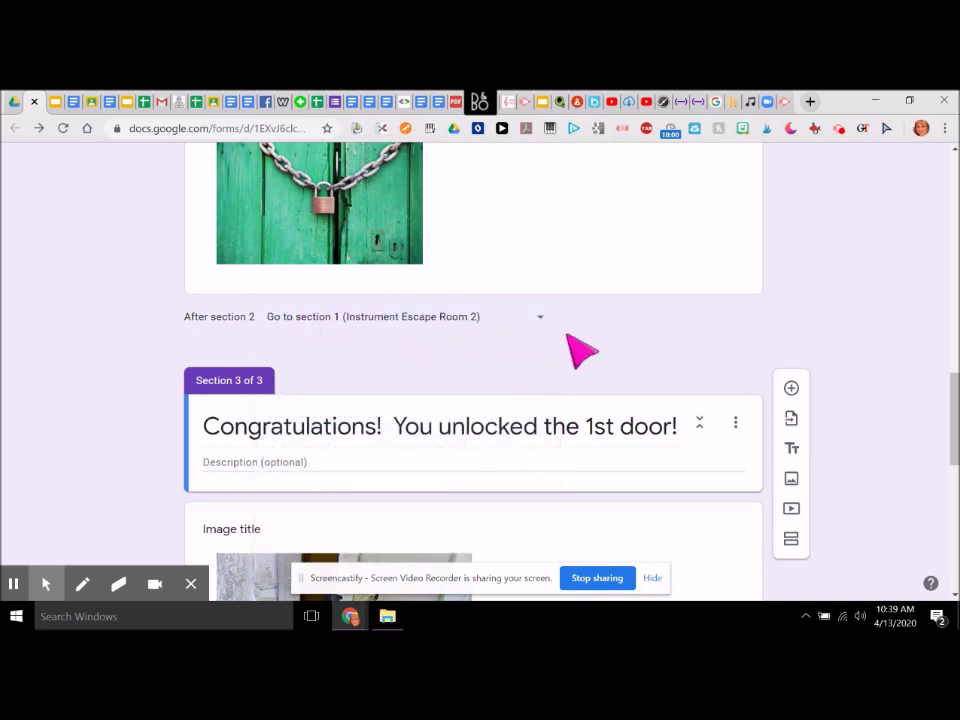
- Give the tuba question the answer options Brass, Woodwind and Percussion, plus a fourth option for the string family
{"action": "left_click_drag", "start_coordinate": [947, 400], "coordinate": [948, 436]}
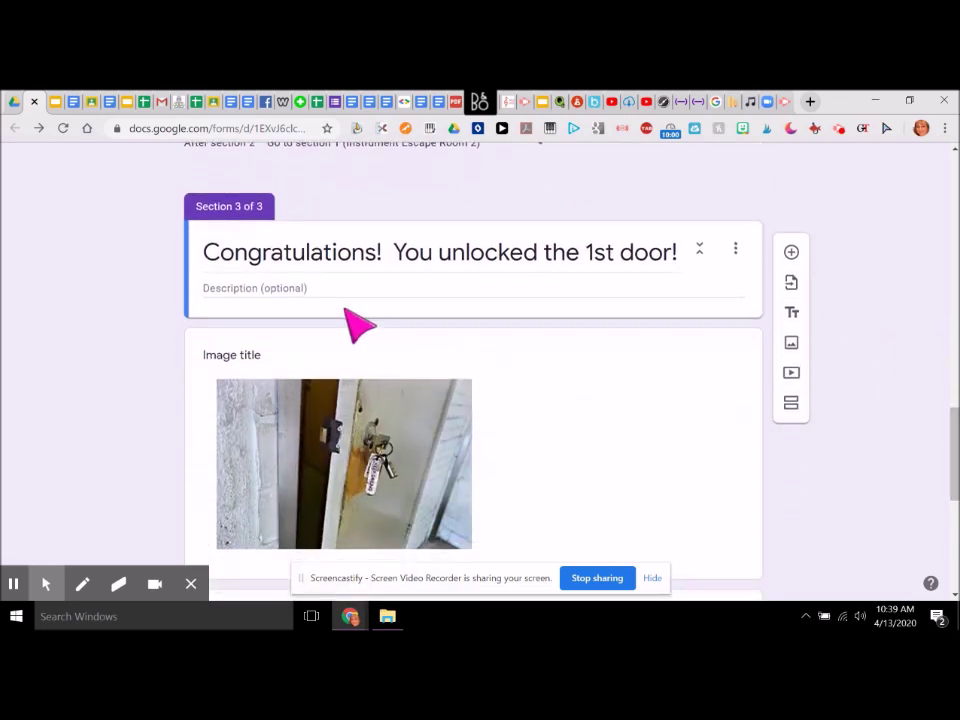
{"action": "left_click_drag", "start_coordinate": [955, 453], "coordinate": [955, 547]}
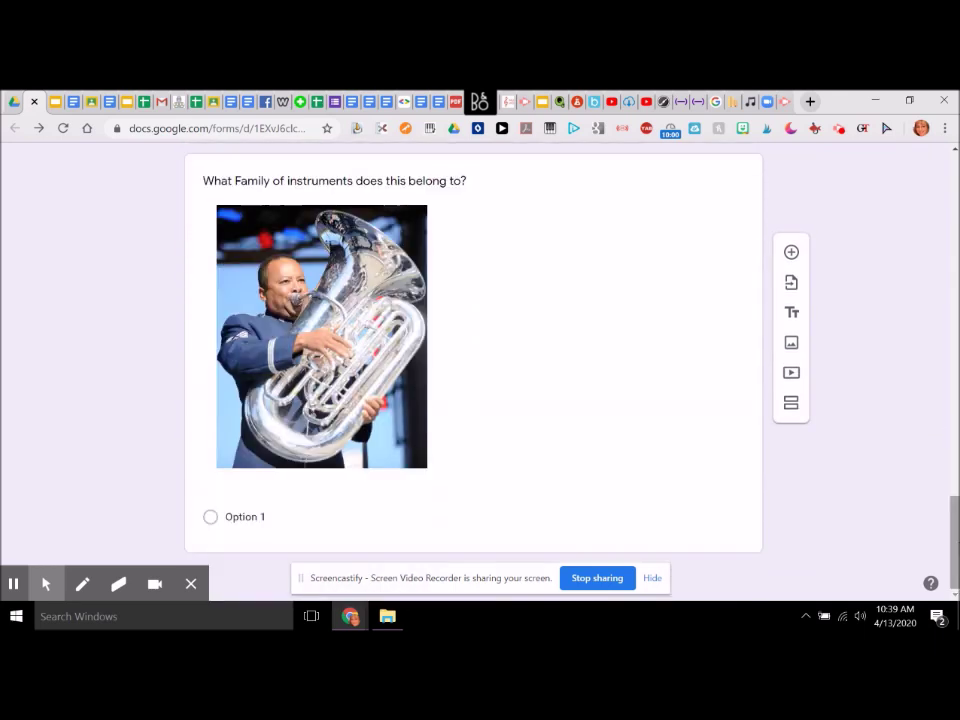
{"action": "left_click", "coordinate": [257, 519]}
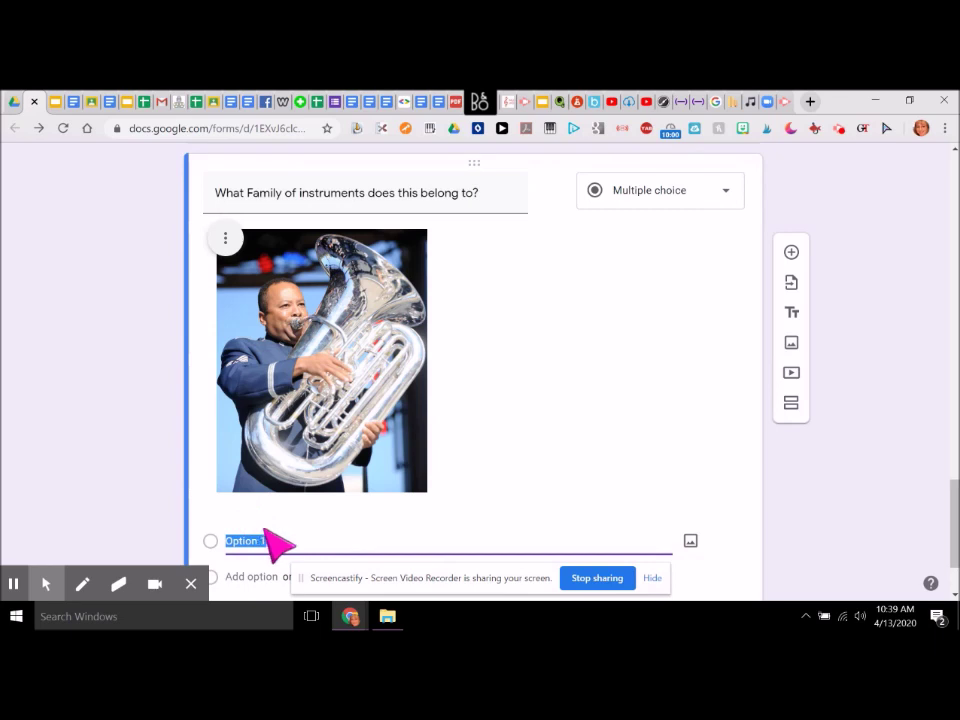
{"action": "type", "text": "French Horn"}
{"action": "left_click_drag", "start_coordinate": [226, 429], "coordinate": [376, 440]}
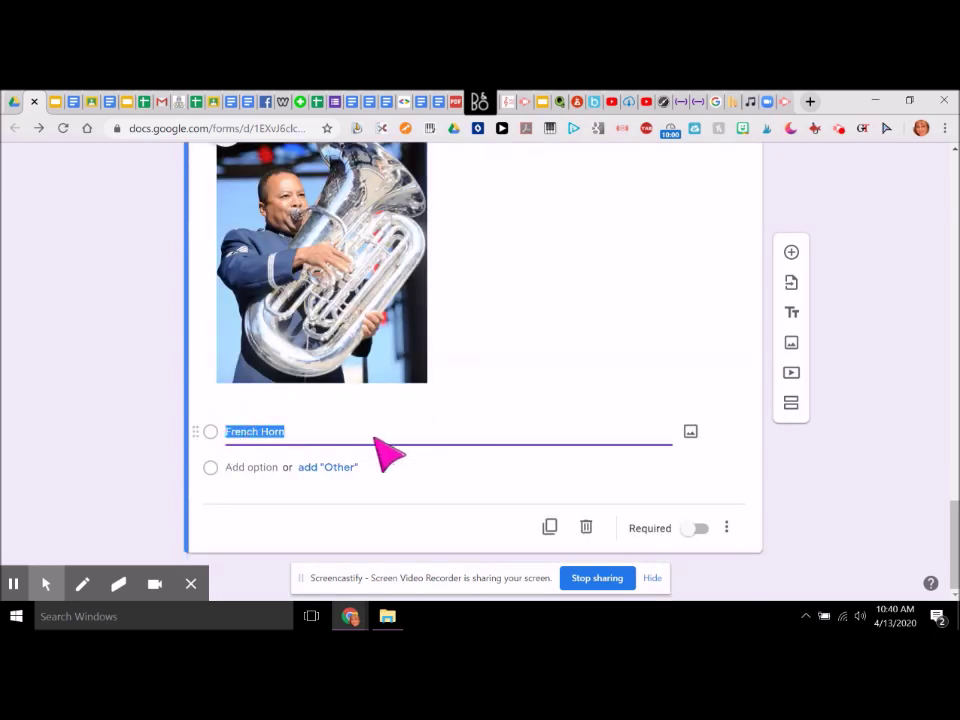
{"action": "left_click", "coordinate": [240, 468]}
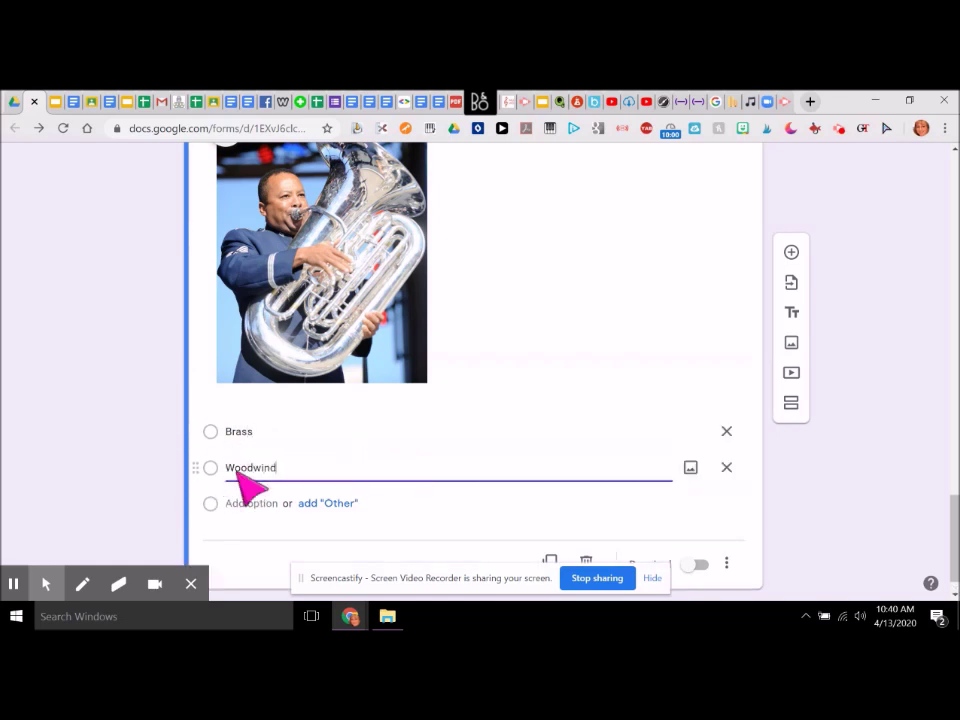
{"action": "left_click", "coordinate": [240, 503]}
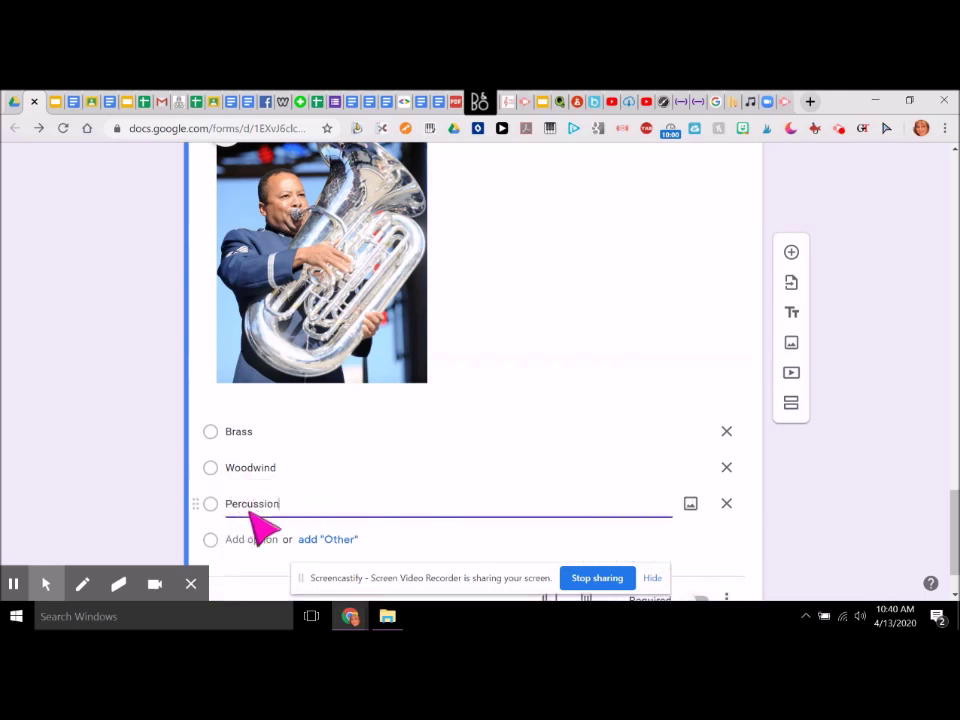
{"action": "left_click", "coordinate": [251, 540]}
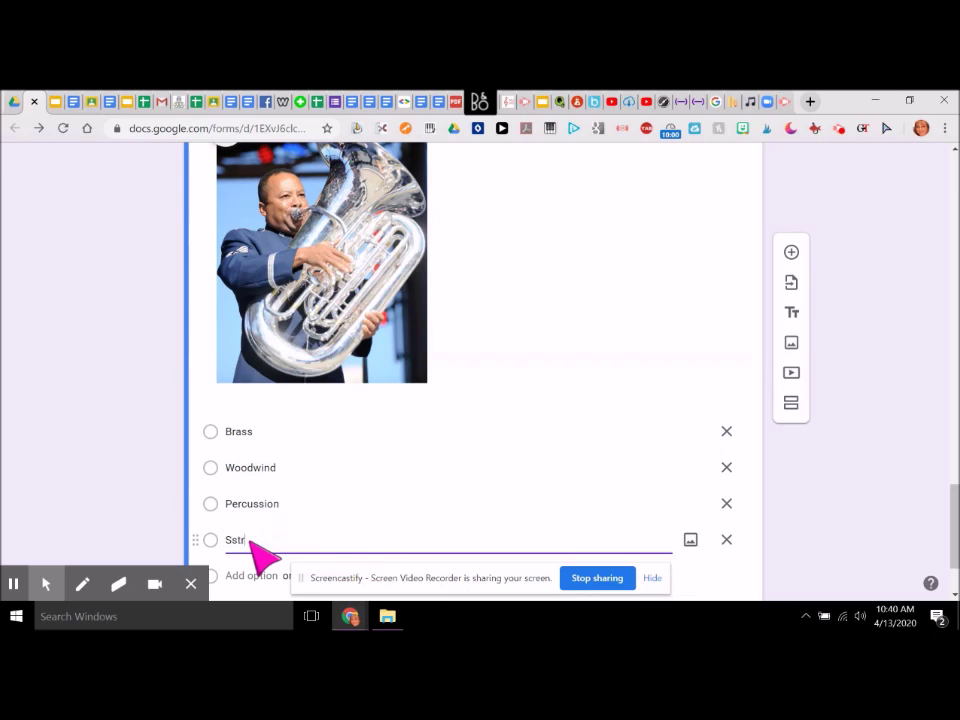
- Duplicate section 3, "Congratulations! You unlocked the 1st door!"
{"action": "left_click_drag", "start_coordinate": [953, 512], "coordinate": [955, 430]}
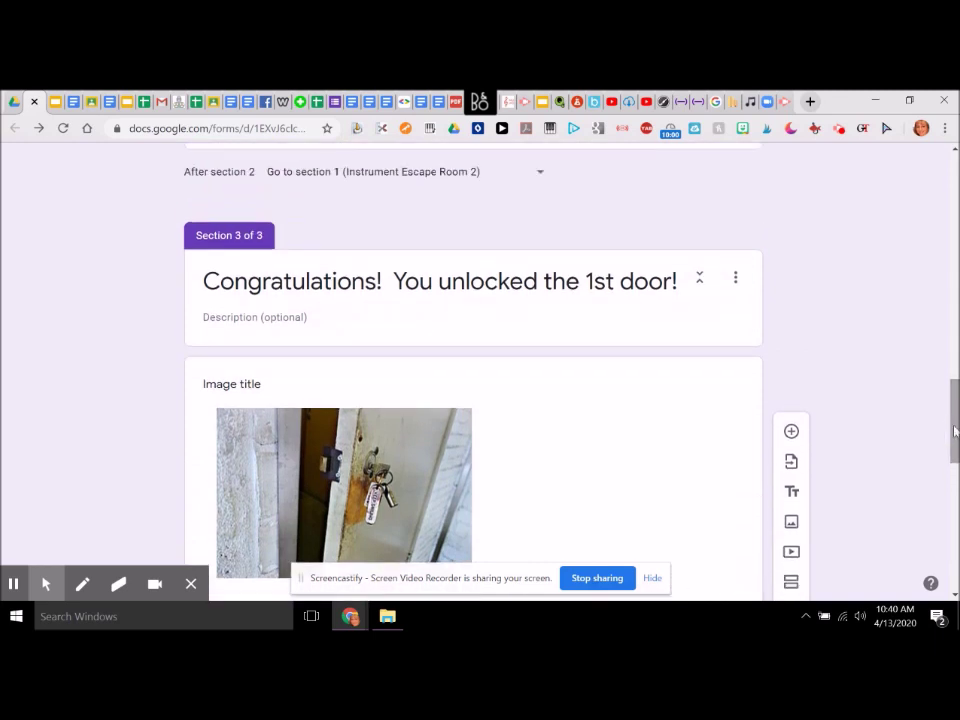
{"action": "left_click", "coordinate": [737, 279]}
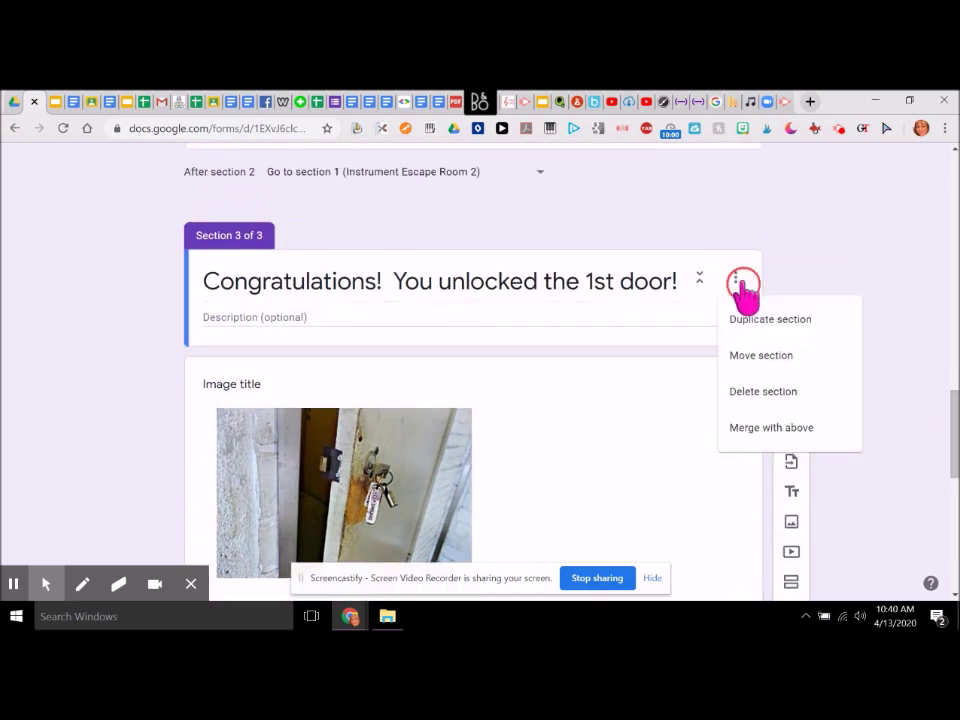
{"action": "left_click", "coordinate": [746, 324]}
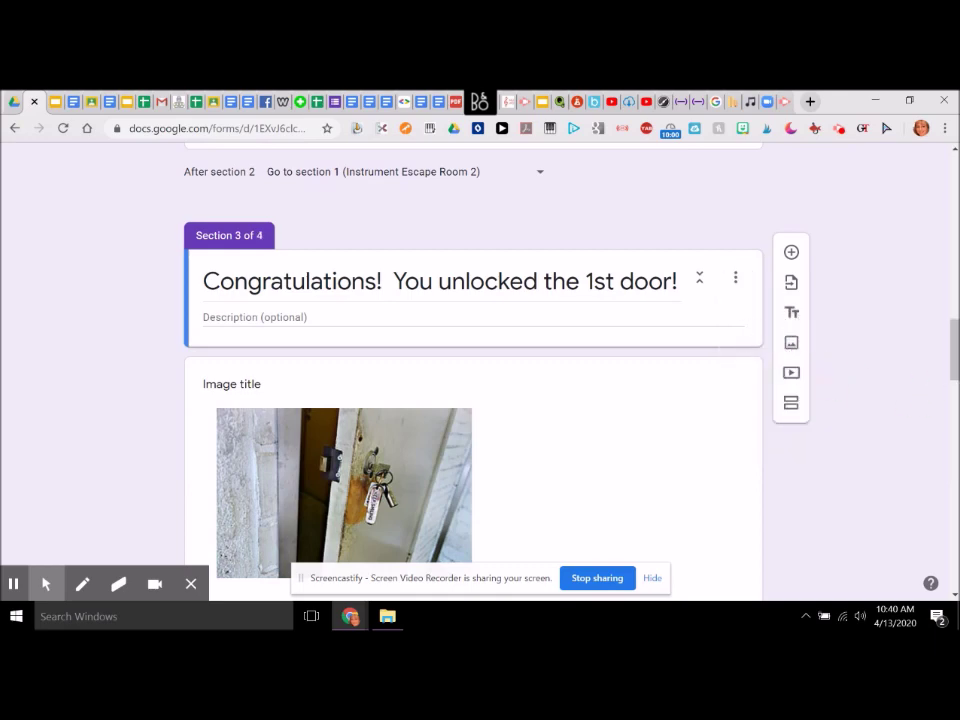
- Retitle the duplicated section 4 as "Congratulations! You unlocked the 2nd door!"
{"action": "left_click_drag", "start_coordinate": [953, 345], "coordinate": [953, 494]}
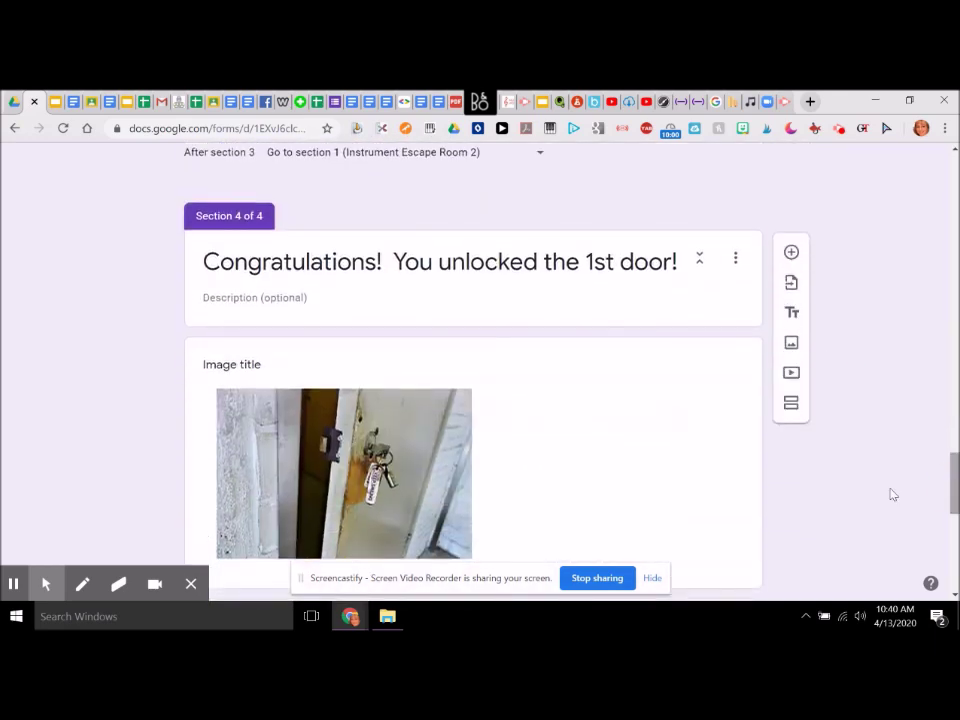
{"action": "triple_click", "coordinate": [595, 268]}
{"action": "left_click", "coordinate": [595, 268]}
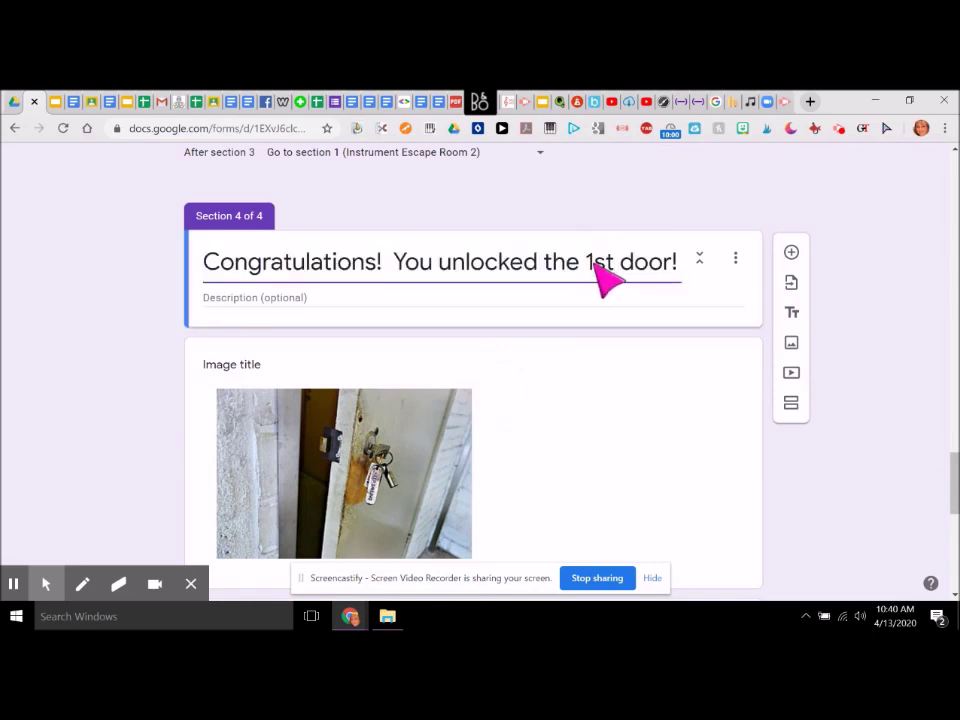
{"action": "type", "text": "2nd"}
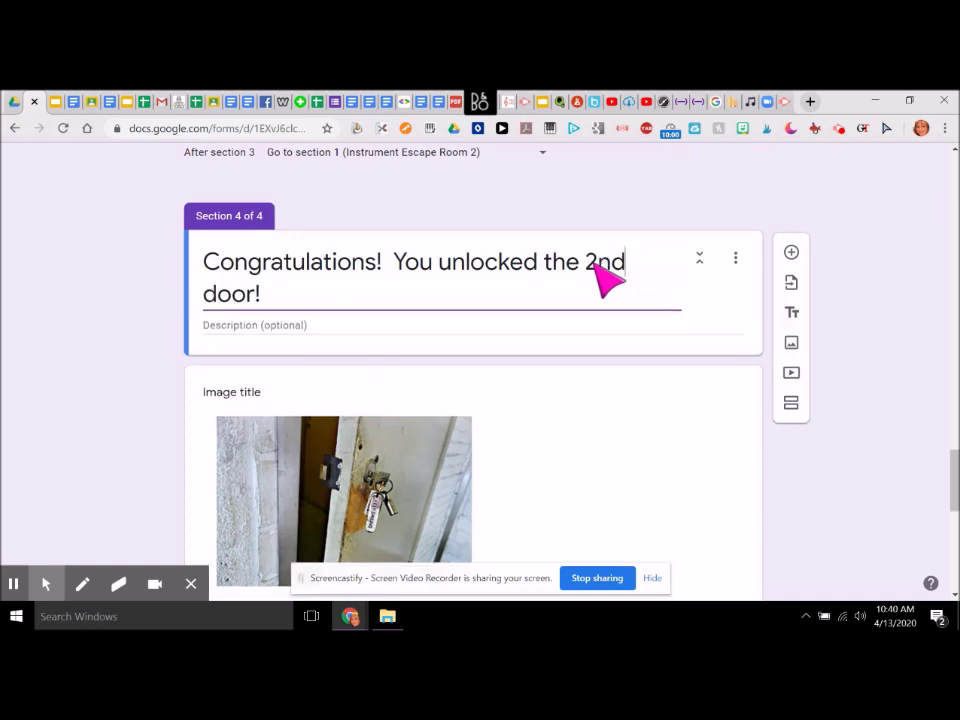
- Duplicate section 2, "Sorry Try Again"
{"action": "left_click_drag", "start_coordinate": [955, 470], "coordinate": [955, 293]}
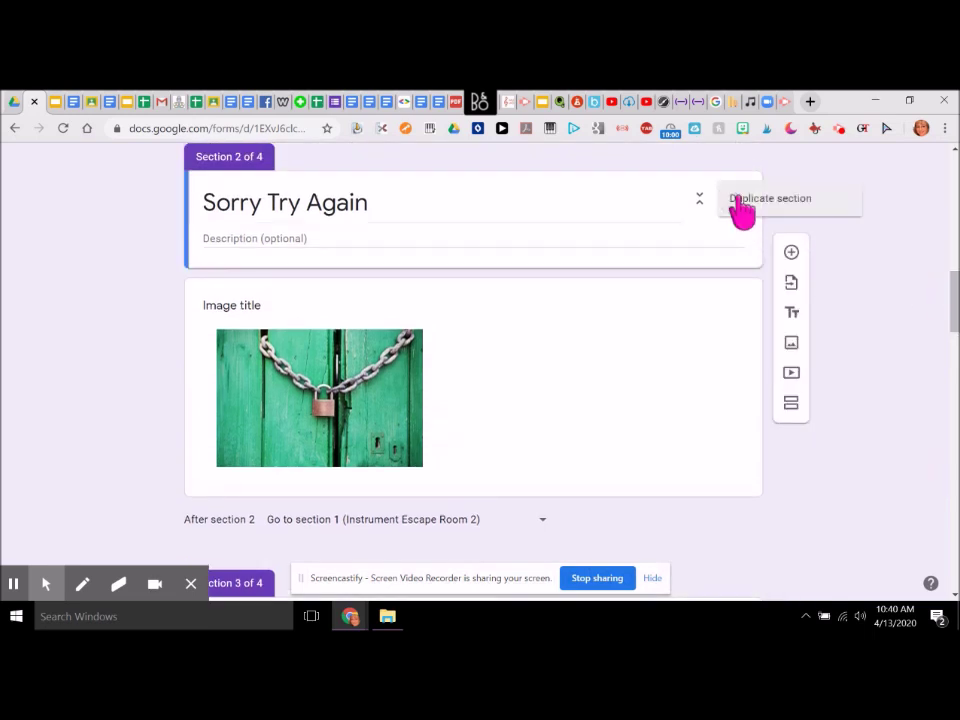
{"action": "left_click", "coordinate": [737, 203]}
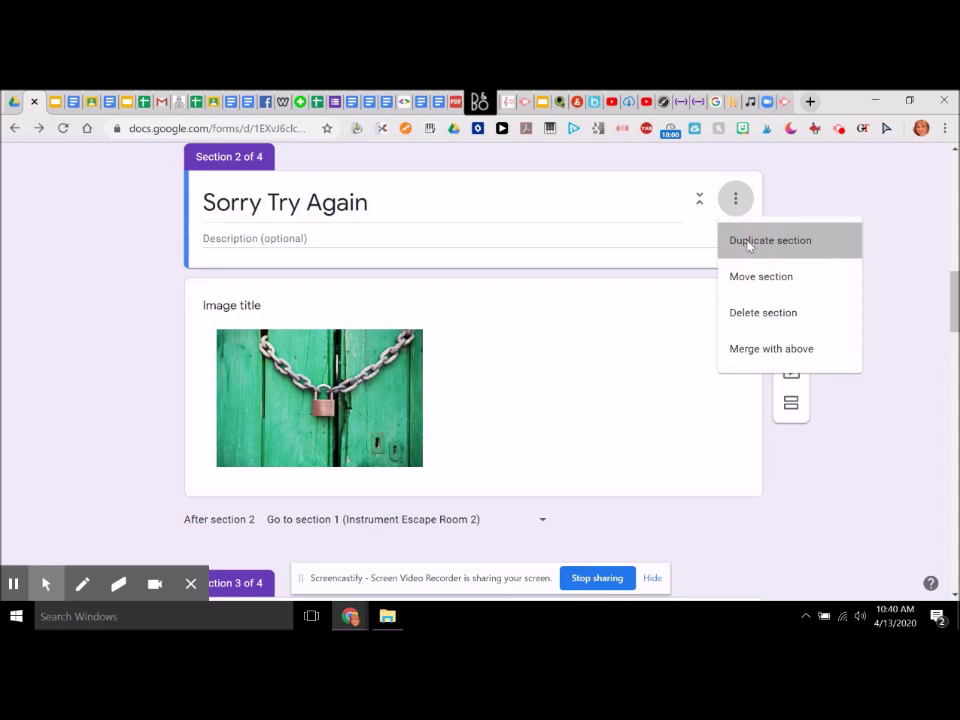
{"action": "left_click", "coordinate": [752, 245]}
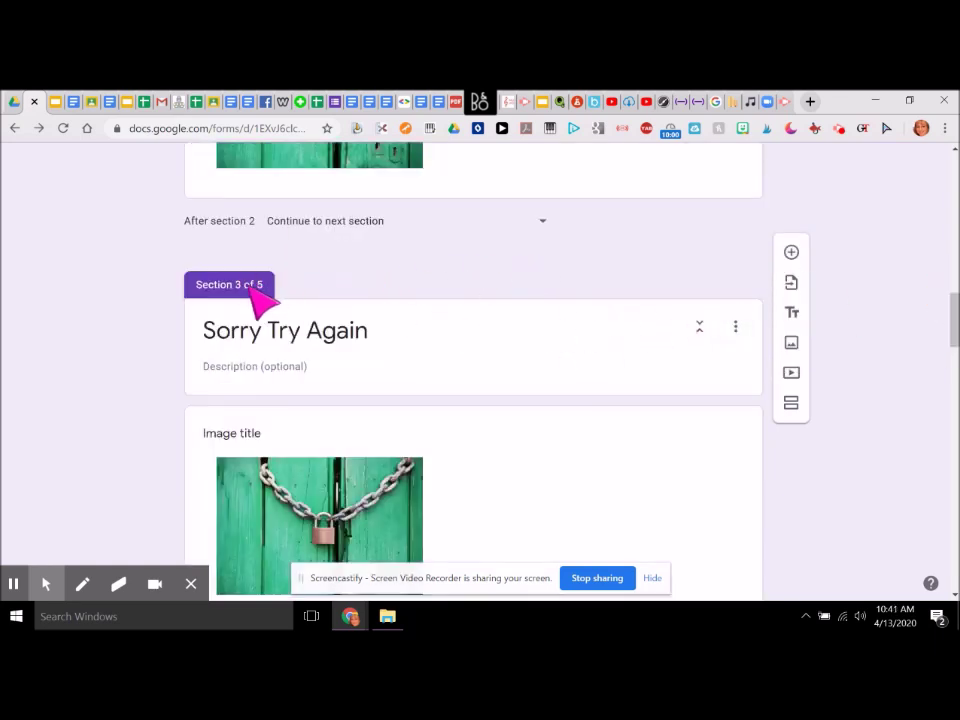
- Reorder the sections so "Congratulations! You unlocked the 1st door!" is section 3, ahead of the second "Sorry Try Again", and save the order
{"action": "left_click", "coordinate": [736, 329]}
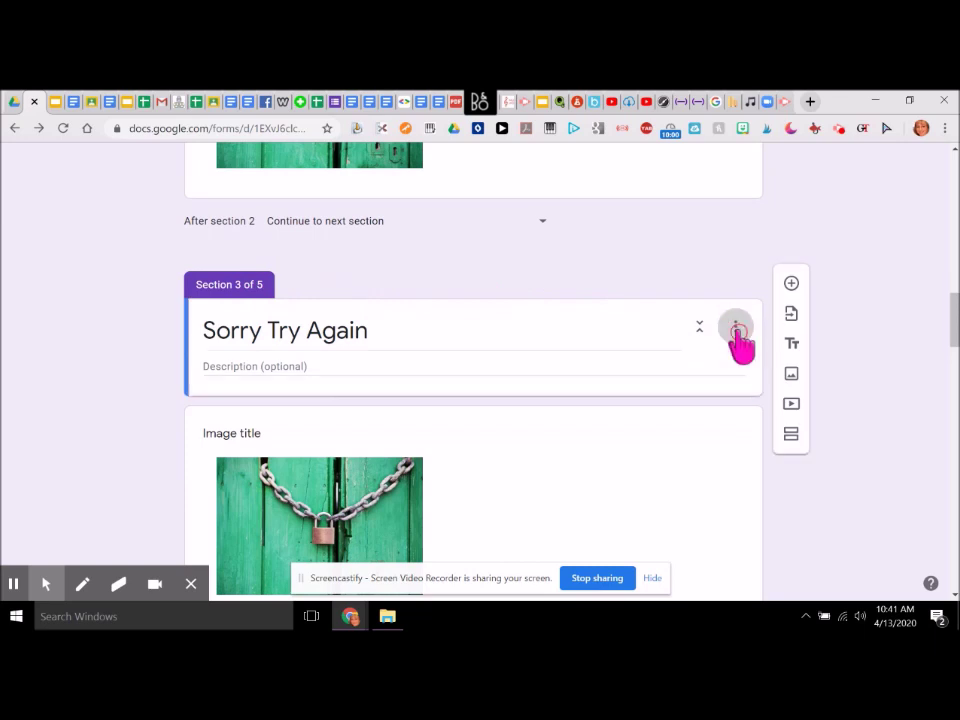
{"action": "left_click", "coordinate": [758, 408]}
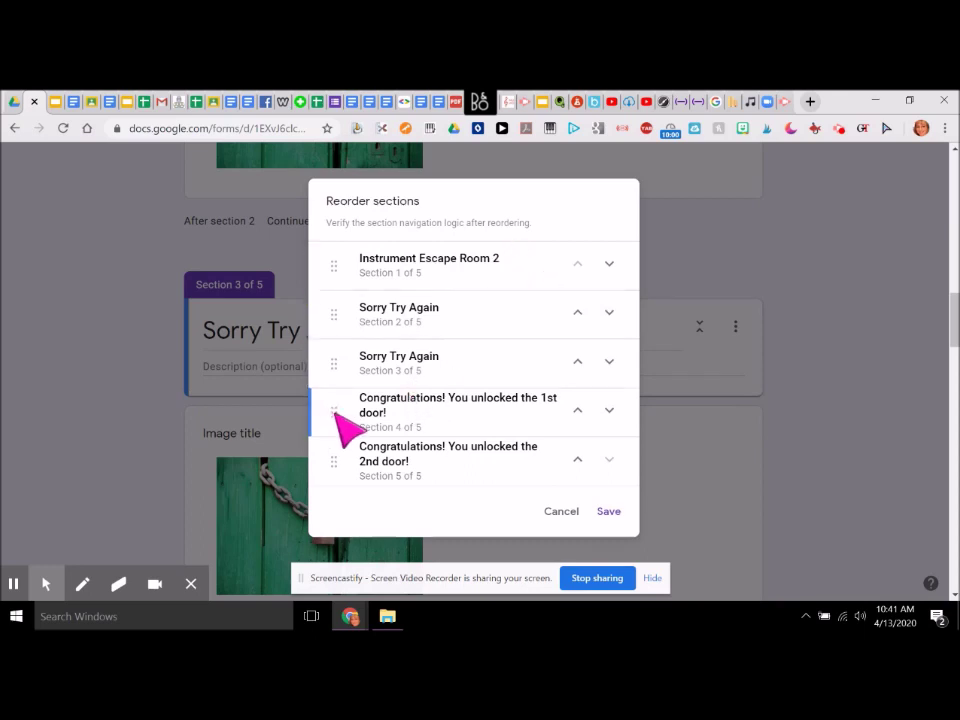
{"action": "left_click_drag", "start_coordinate": [336, 412], "coordinate": [333, 362]}
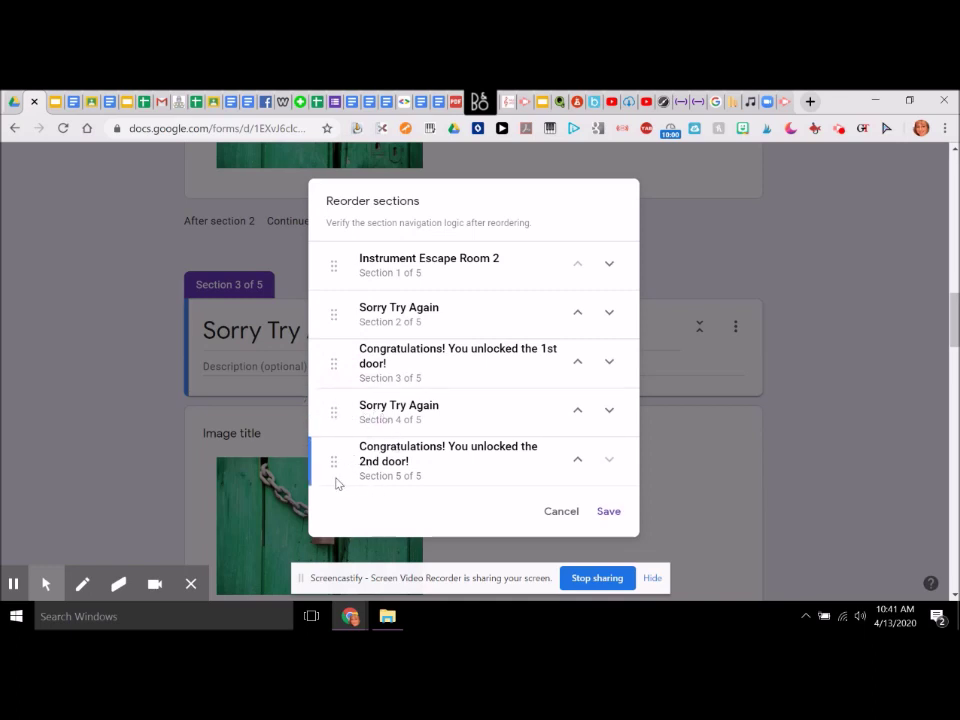
{"action": "left_click", "coordinate": [612, 514]}
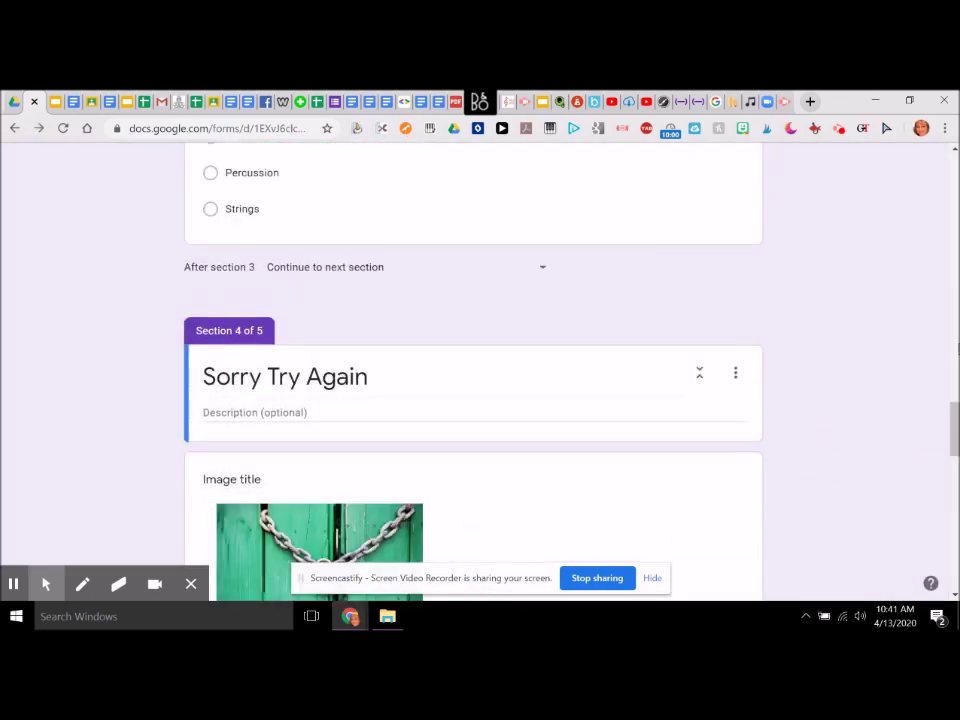
- Make the tuba question in section 3 required and enable going to a section based on the answer
{"action": "left_click", "coordinate": [953, 188]}
{"action": "scroll", "coordinate": [953, 188], "scroll_direction": "down", "scroll_amount": 4}
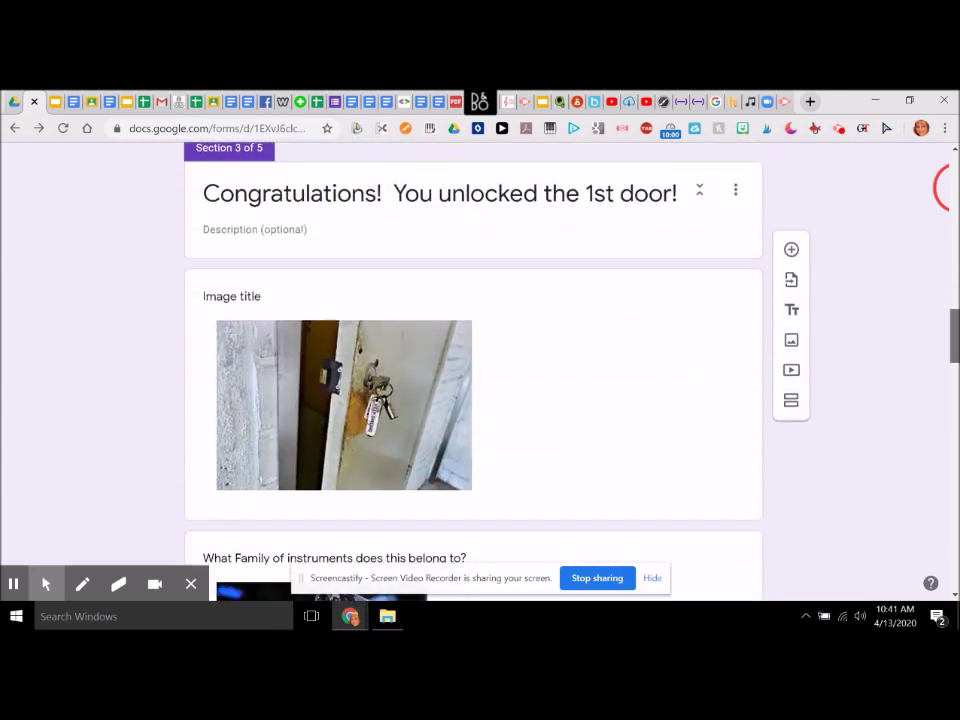
{"action": "scroll", "coordinate": [953, 188], "scroll_direction": "down", "scroll_amount": 5}
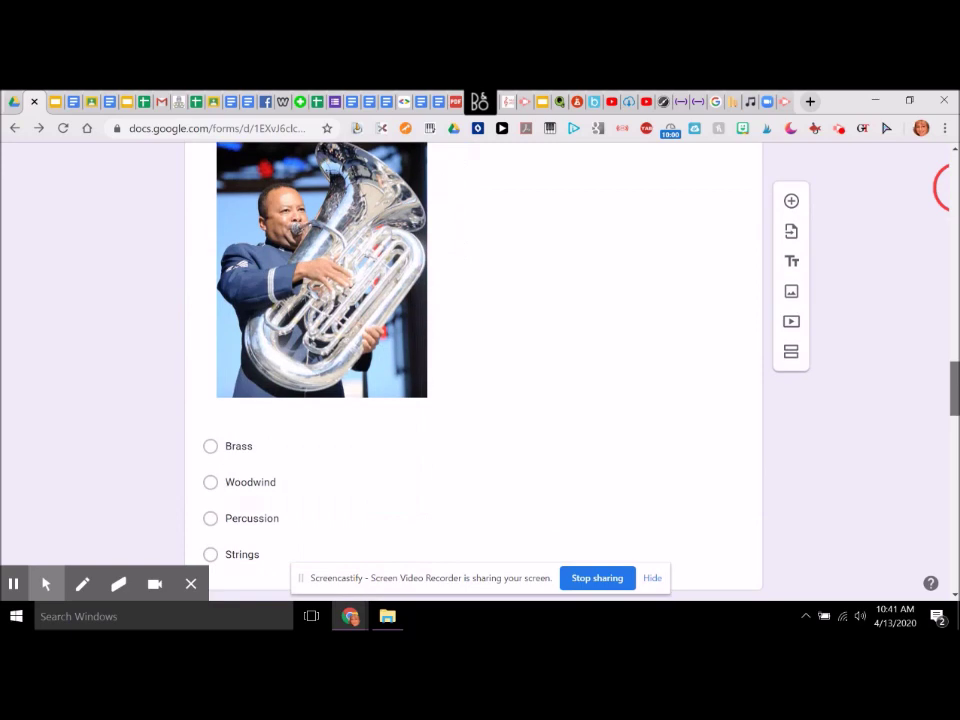
{"action": "scroll", "coordinate": [950, 188], "scroll_direction": "down", "scroll_amount": 1}
{"action": "mouse_move", "coordinate": [951, 386]}
{"action": "left_mouse_down"}
{"action": "mouse_move", "coordinate": [951, 471]}
{"action": "mouse_move", "coordinate": [953, 396]}
{"action": "left_mouse_up"}
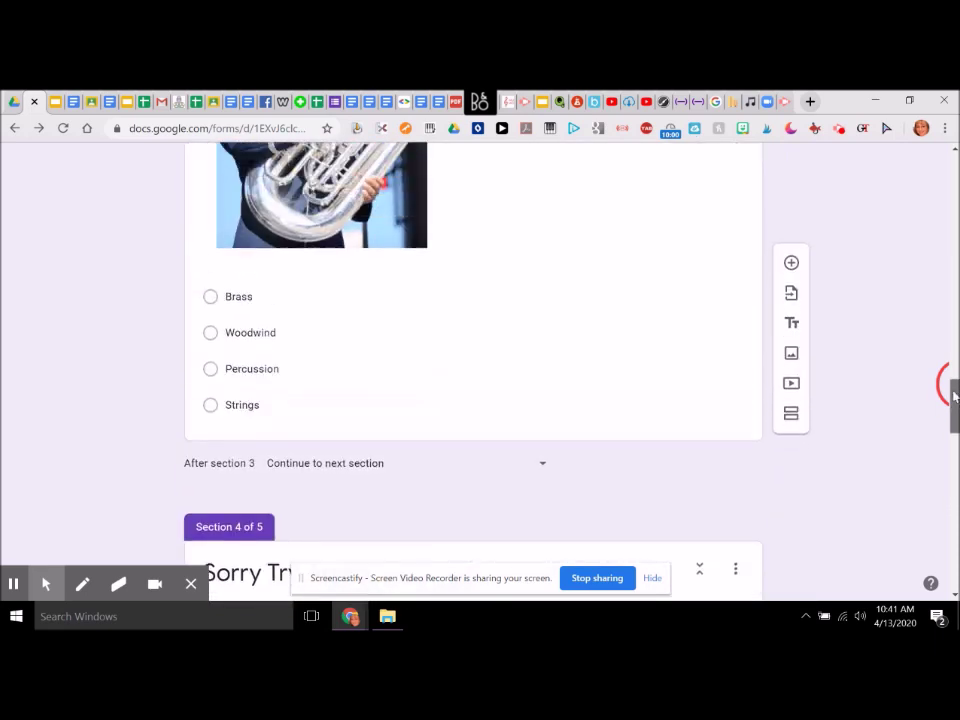
{"action": "left_click", "coordinate": [621, 318]}
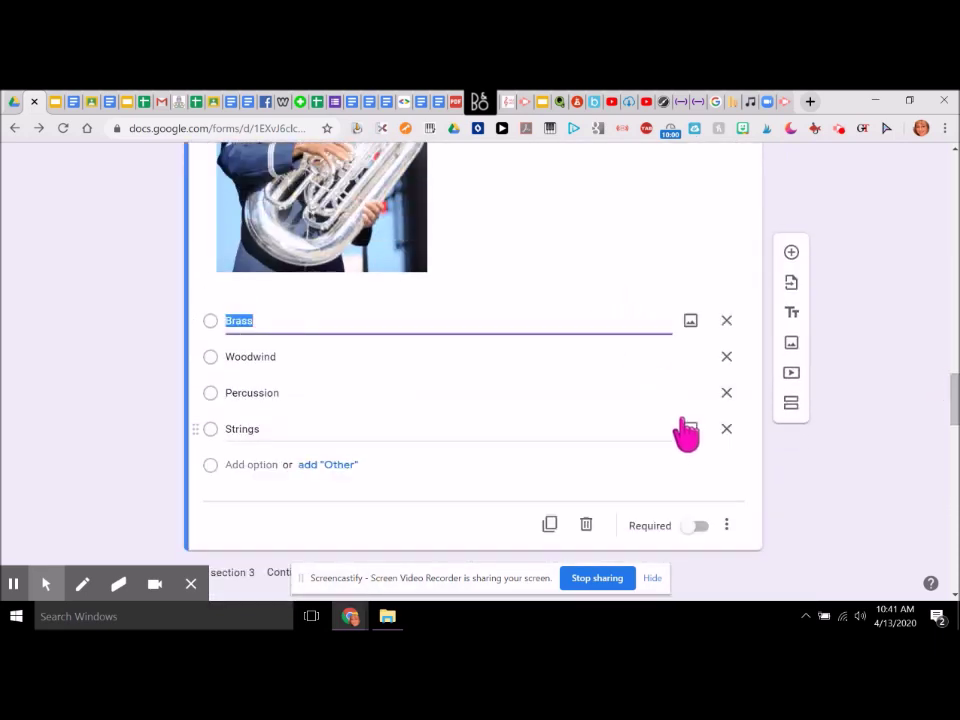
{"action": "left_click", "coordinate": [722, 528]}
{"action": "left_click", "coordinate": [722, 528]}
{"action": "left_click", "coordinate": [726, 527]}
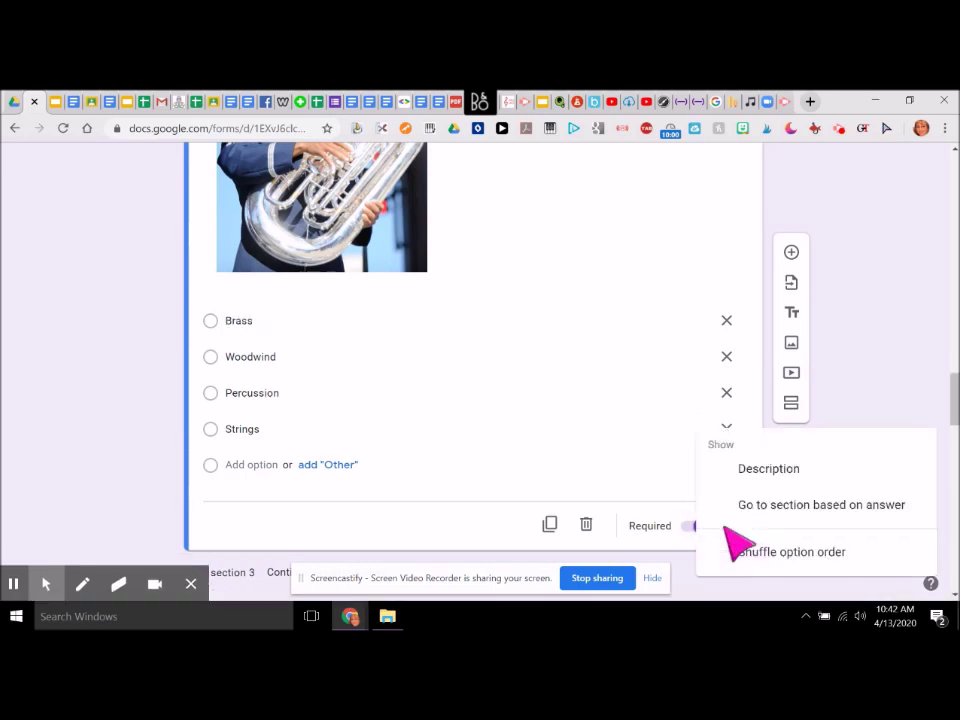
{"action": "left_click", "coordinate": [750, 508]}
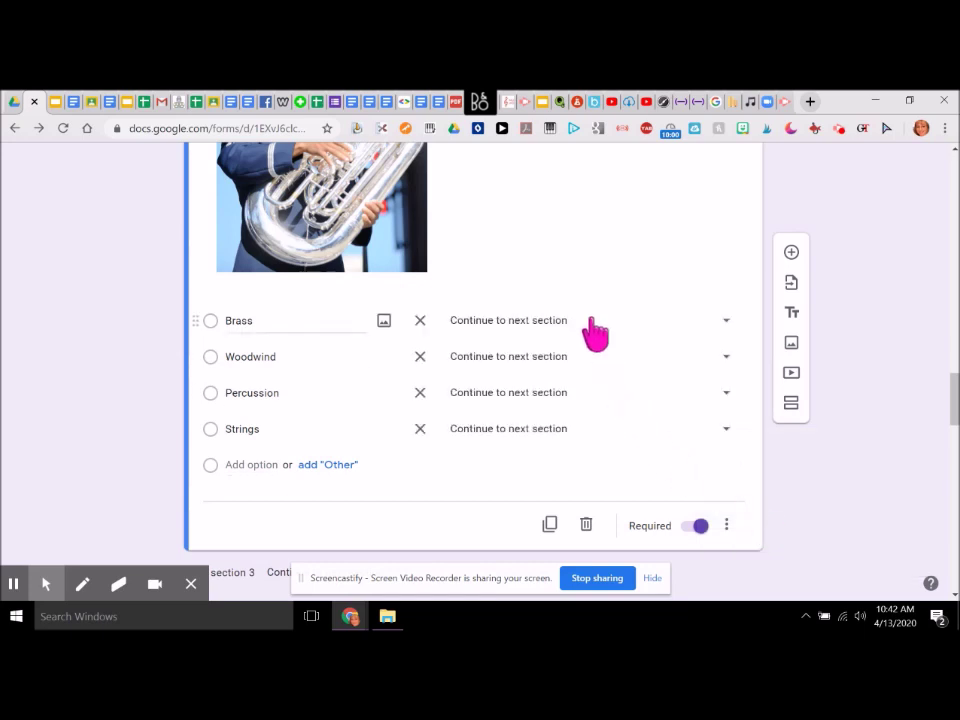
- In the section 3 tuba question, route Brass to section 5 (2nd door) and Woodwind, Percussion and Strings to section 4 (Sorry Try Again)
{"action": "left_click", "coordinate": [725, 324]}
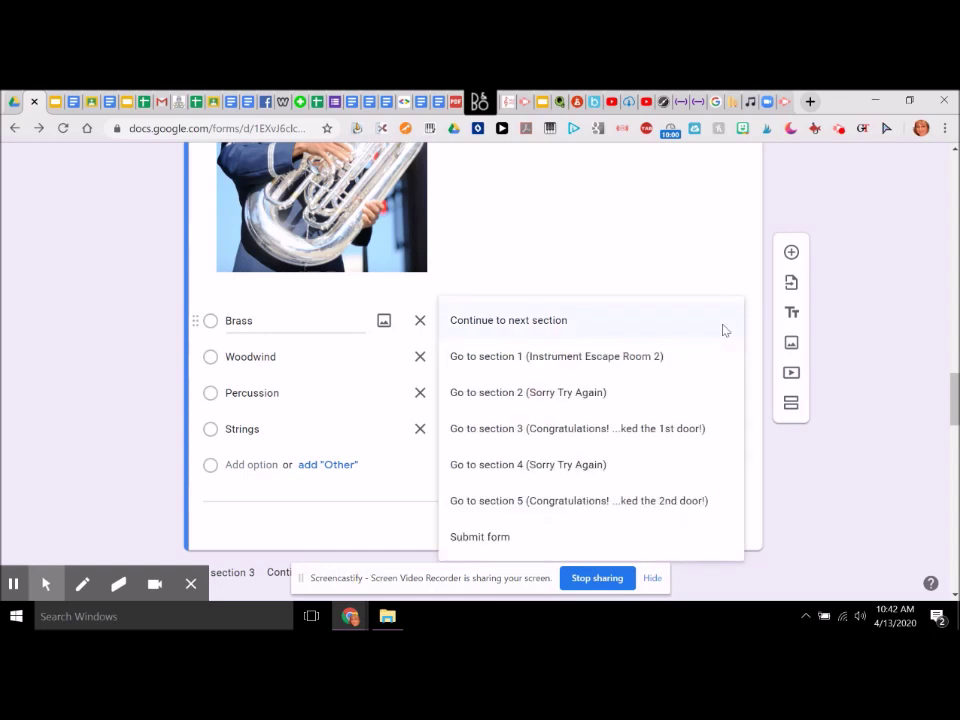
{"action": "left_click", "coordinate": [575, 510]}
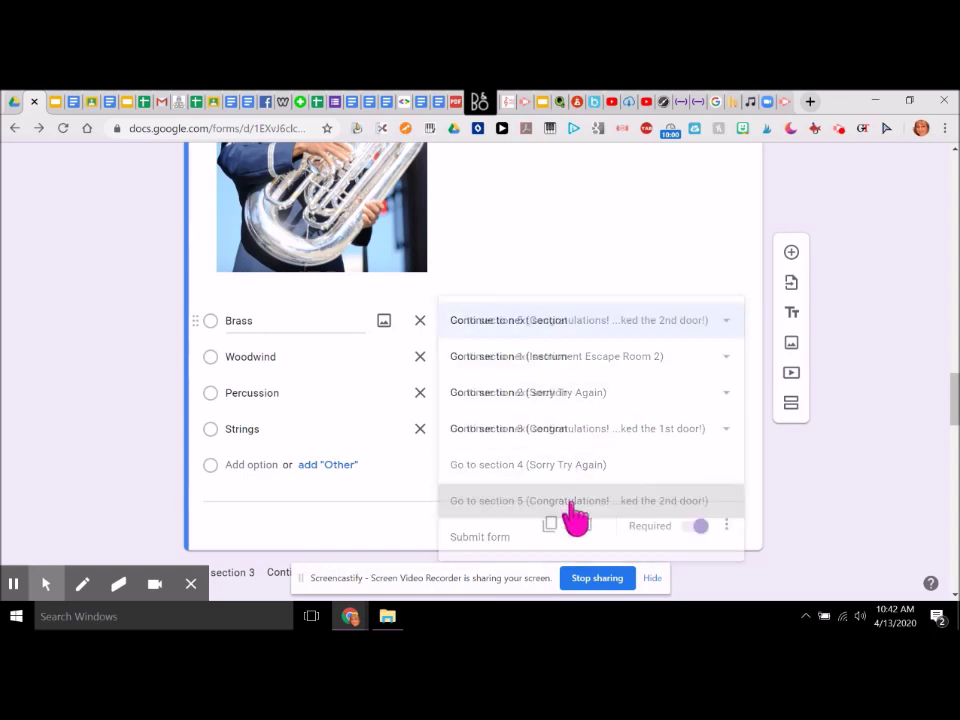
{"action": "left_click", "coordinate": [727, 358]}
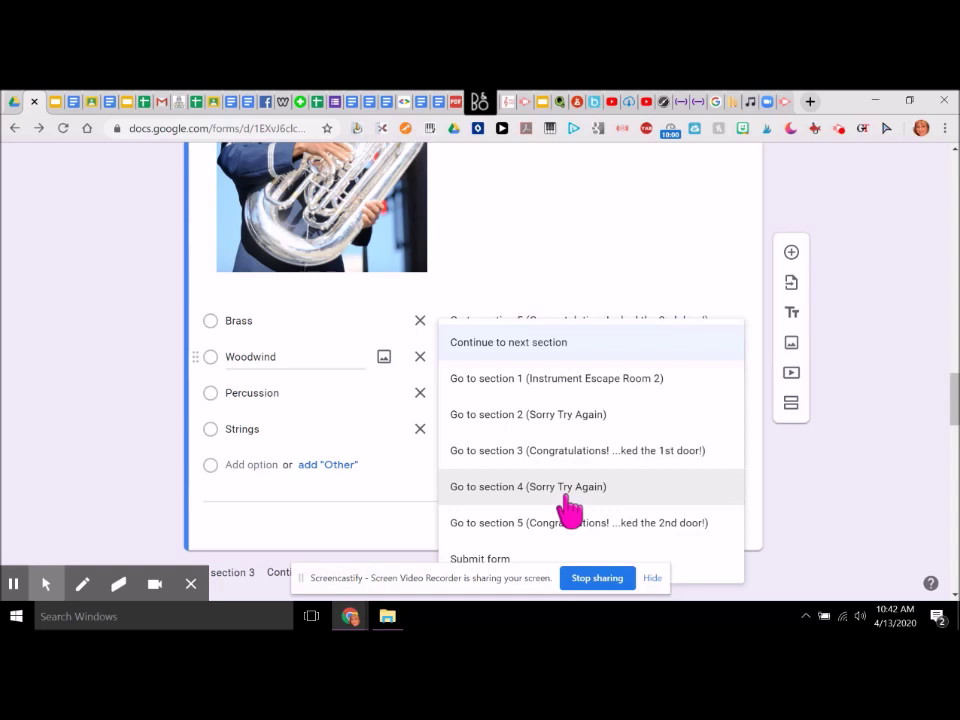
{"action": "left_click", "coordinate": [568, 489]}
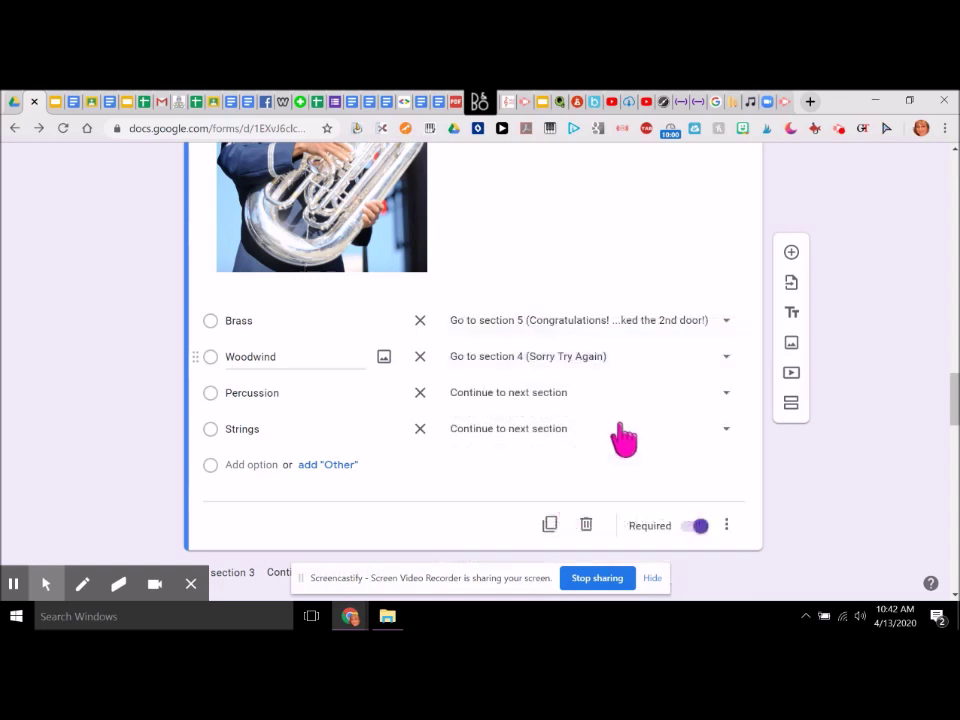
{"action": "left_click", "coordinate": [651, 403]}
{"action": "left_click", "coordinate": [550, 494]}
{"action": "left_click", "coordinate": [585, 432]}
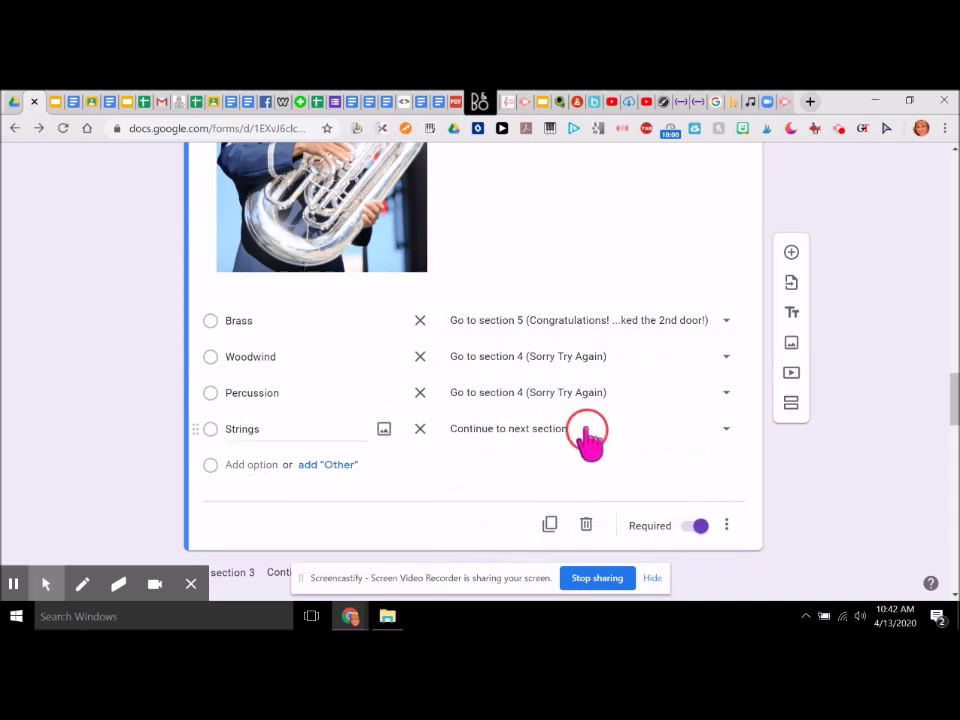
{"action": "left_click", "coordinate": [557, 494]}
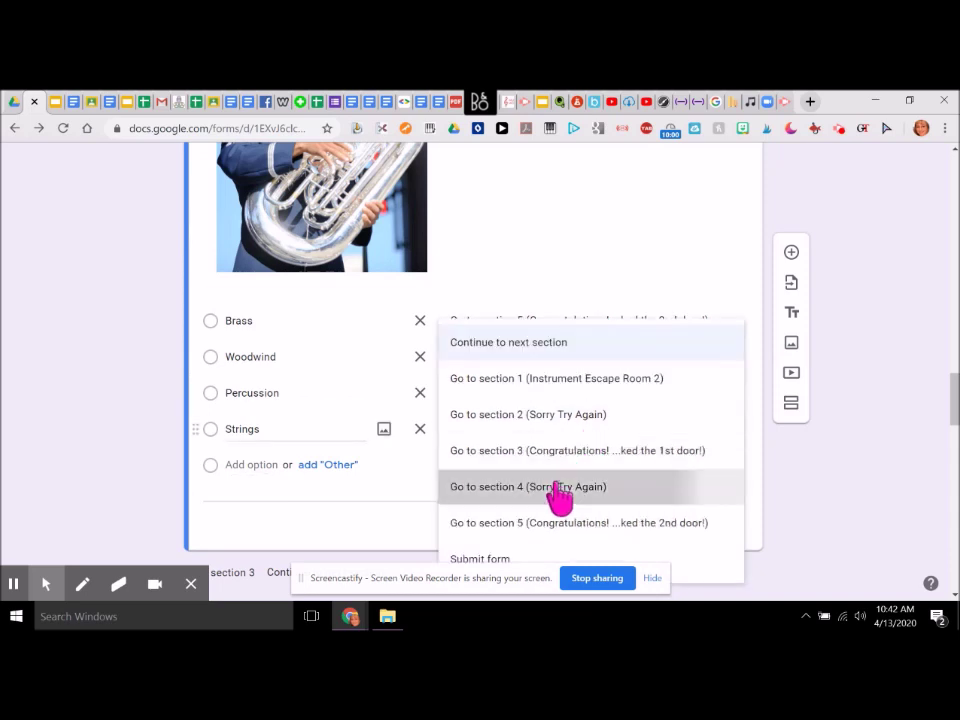
- Retitle section 4 as "Oops! That's not correct. Try again."
{"action": "left_click_drag", "start_coordinate": [955, 415], "coordinate": [955, 474]}
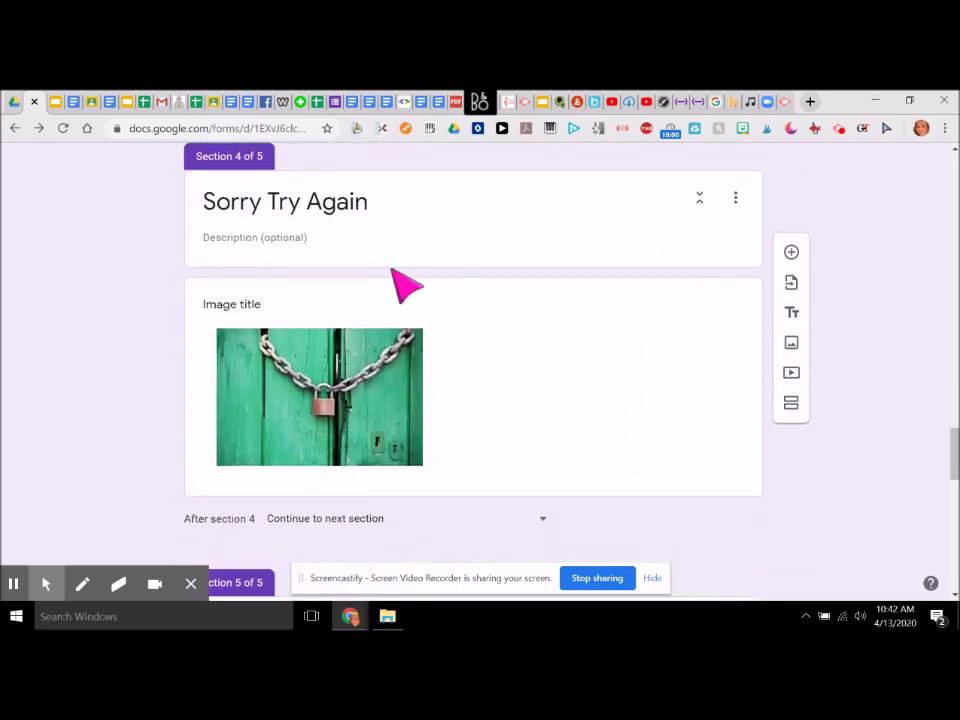
{"action": "scroll", "coordinate": [385, 210], "scroll_direction": "down", "scroll_amount": 2}
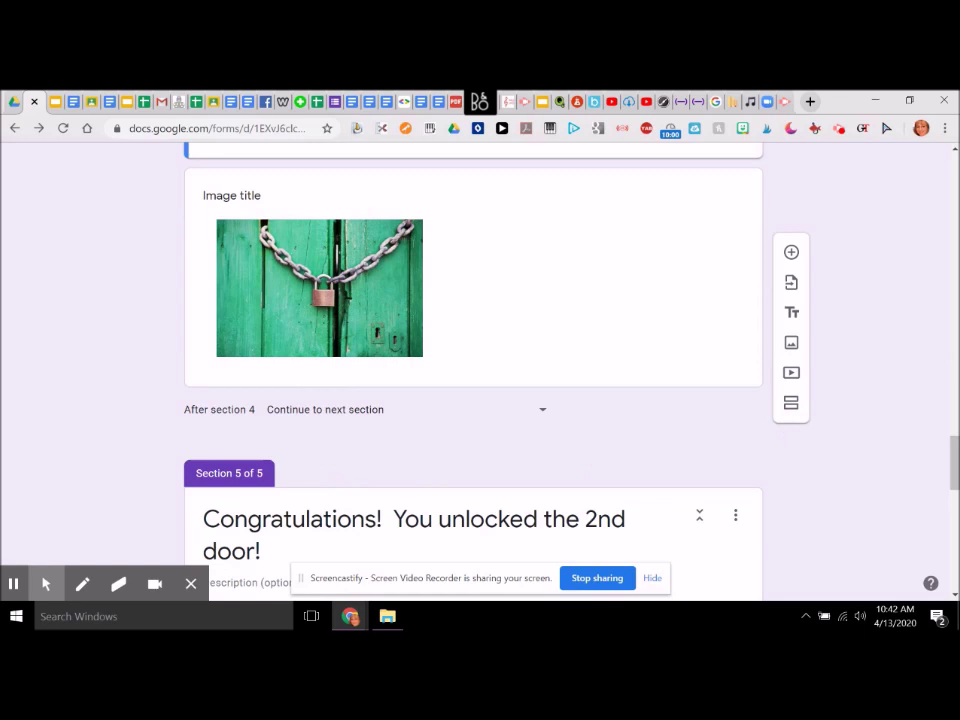
{"action": "left_click_drag", "start_coordinate": [955, 462], "coordinate": [955, 441]}
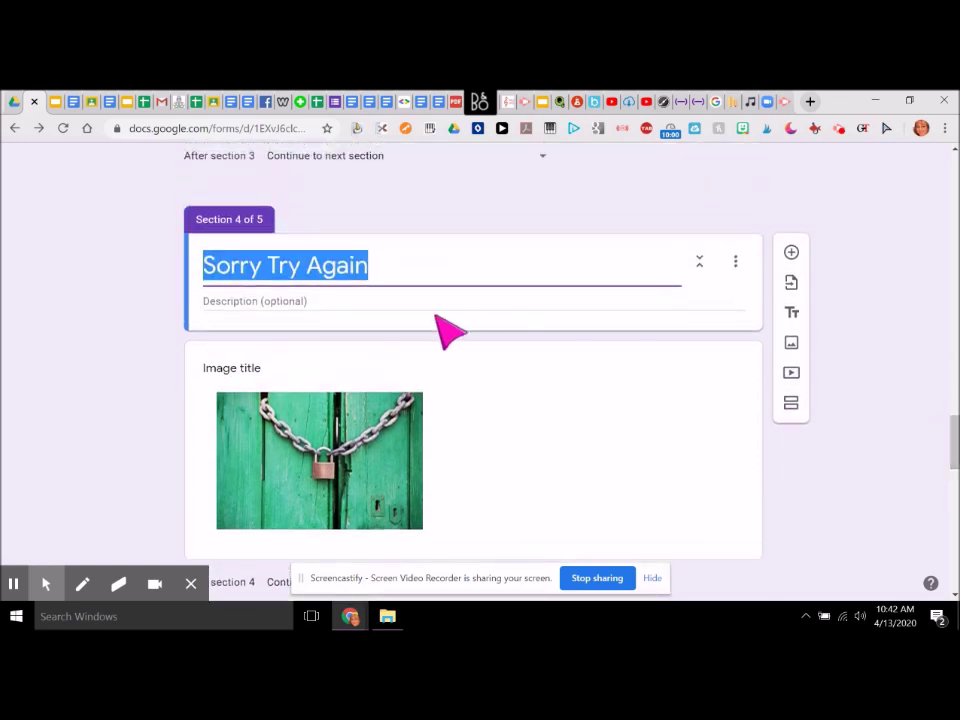
{"action": "type", "text": "Oops!"}
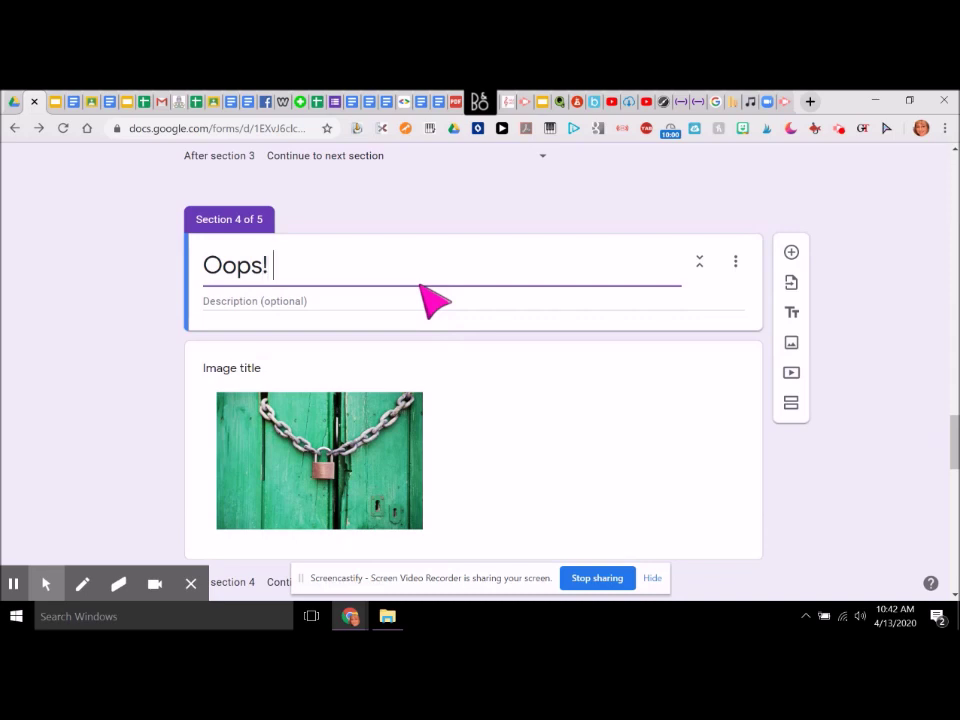
{"action": "type", "text": "  That's not correct.  Try again."}
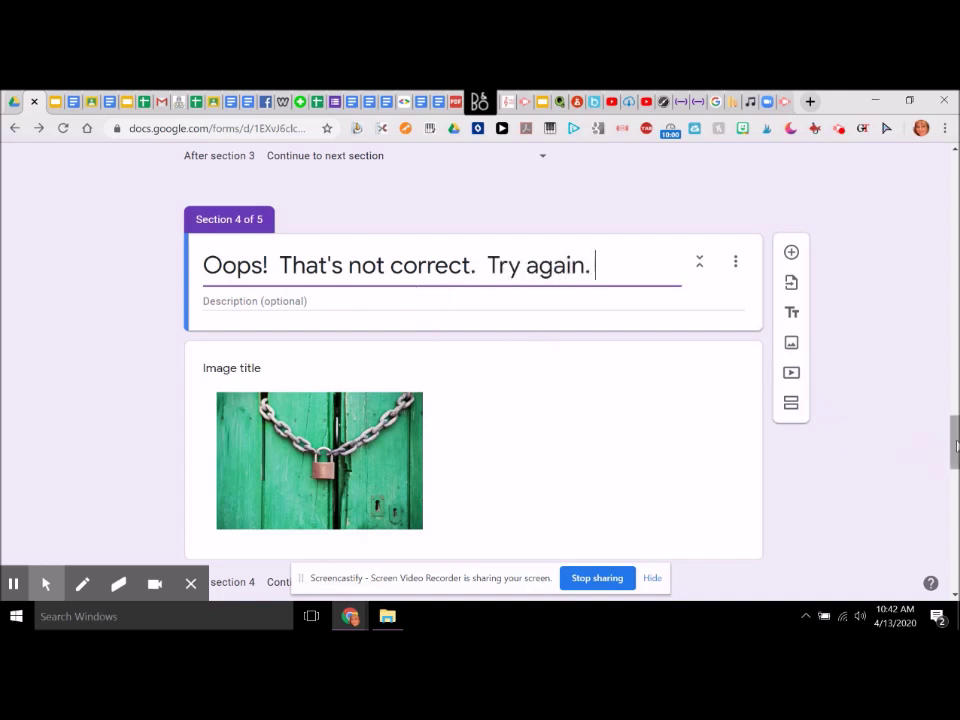
- Set the form to go to section 3 (Congratulations! You unlocked the 1st door!) after section 4
{"action": "left_click_drag", "start_coordinate": [954, 438], "coordinate": [954, 470]}
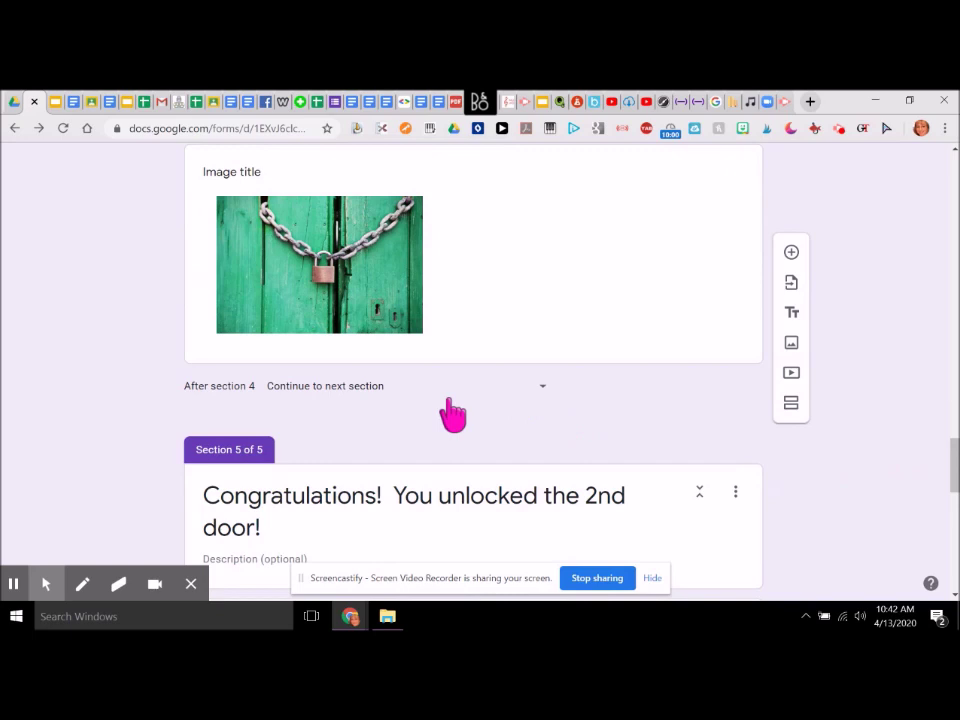
{"action": "left_click", "coordinate": [544, 400]}
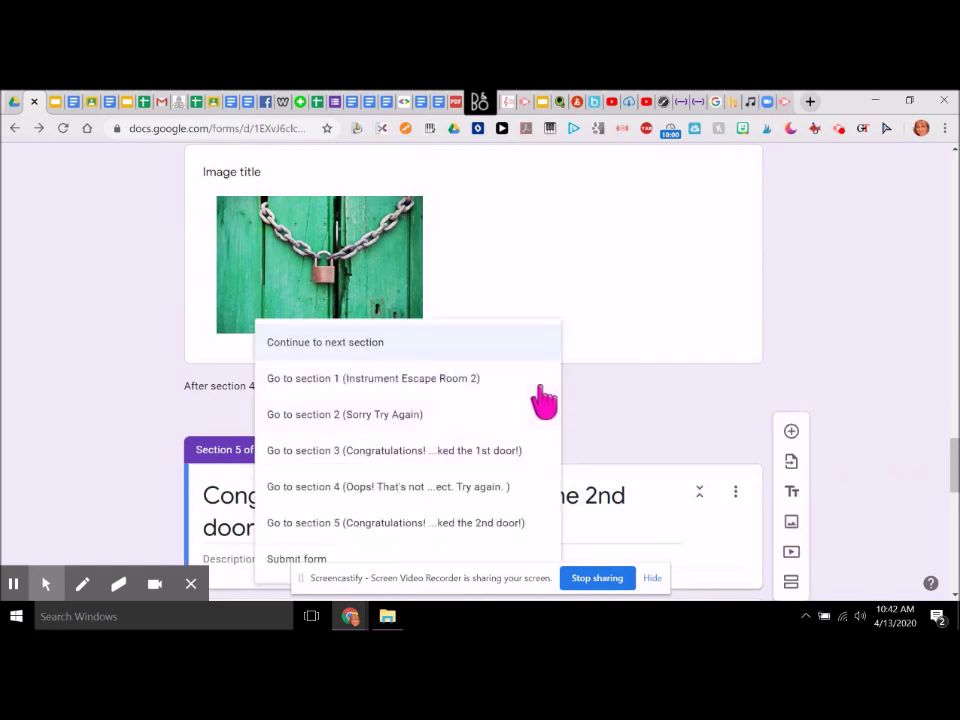
{"action": "left_click", "coordinate": [410, 452]}
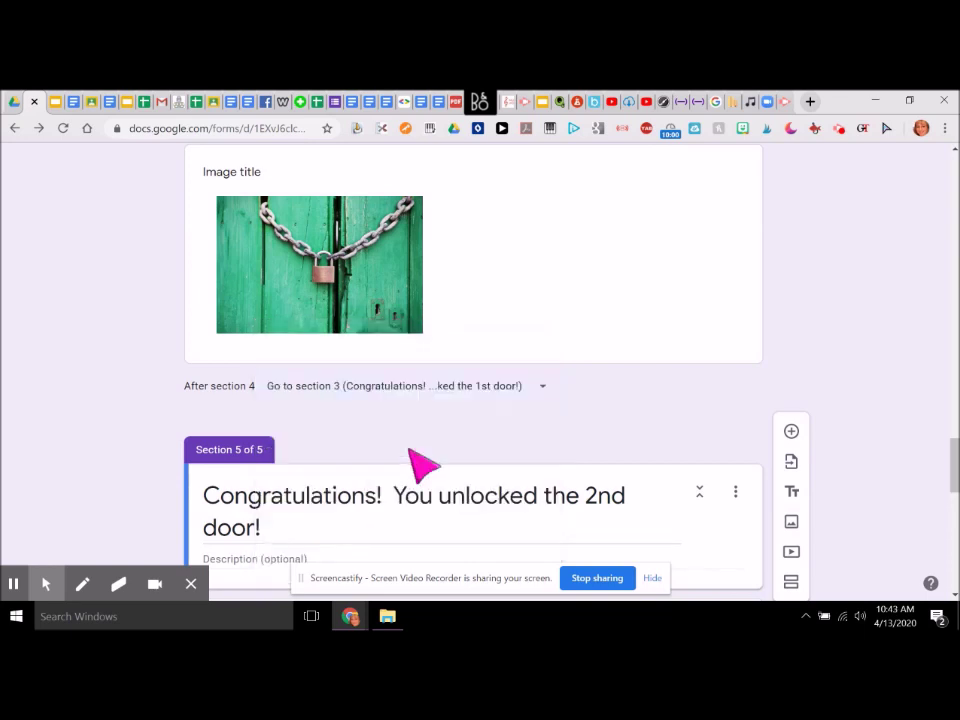
- Replace "Congratulations" in the section 5 title so it reads "Way to go! You unlocked the 2nd door!"
{"action": "mouse_move", "coordinate": [955, 485]}
{"action": "left_mouse_down"}
{"action": "mouse_move", "coordinate": [952, 452]}
{"action": "mouse_move", "coordinate": [950, 539]}
{"action": "mouse_move", "coordinate": [939, 514]}
{"action": "mouse_move", "coordinate": [947, 477]}
{"action": "mouse_move", "coordinate": [947, 489]}
{"action": "left_mouse_up"}
{"action": "left_click", "coordinate": [377, 189]}
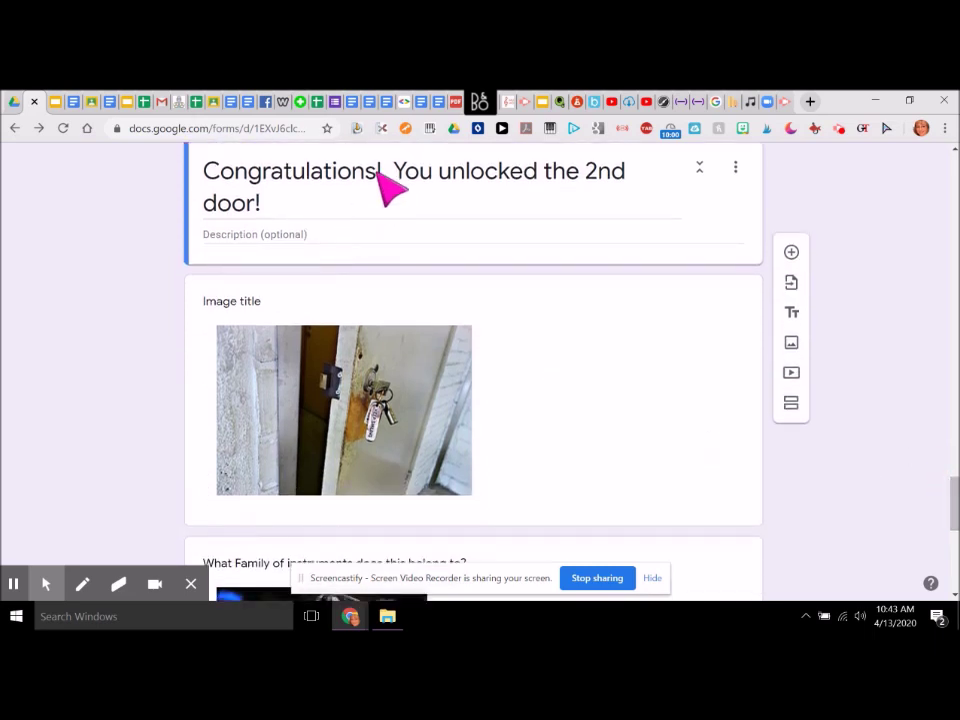
{"action": "key", "text": "ctrl+a"}
{"action": "left_click", "coordinate": [376, 184]}
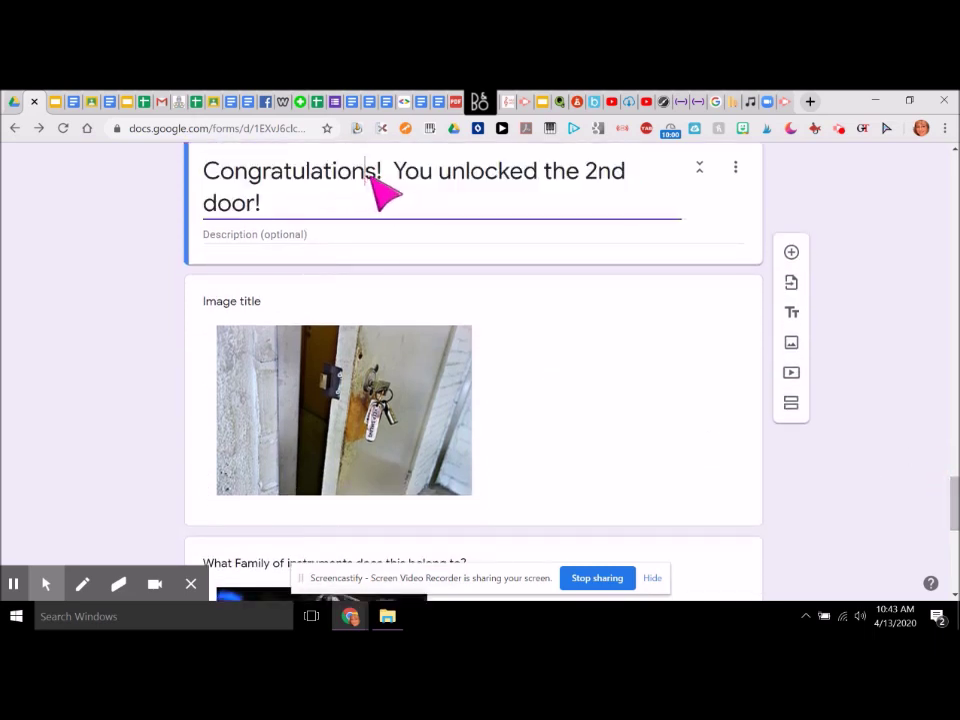
{"action": "left_click_drag", "start_coordinate": [378, 172], "coordinate": [206, 177]}
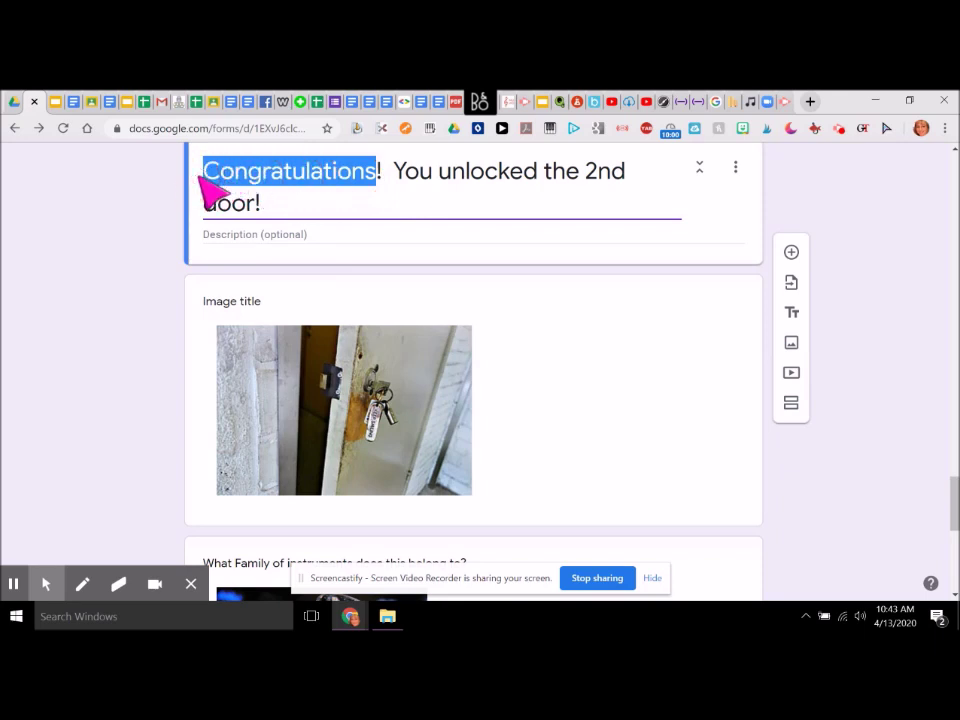
{"action": "type", "text": "Way to "}
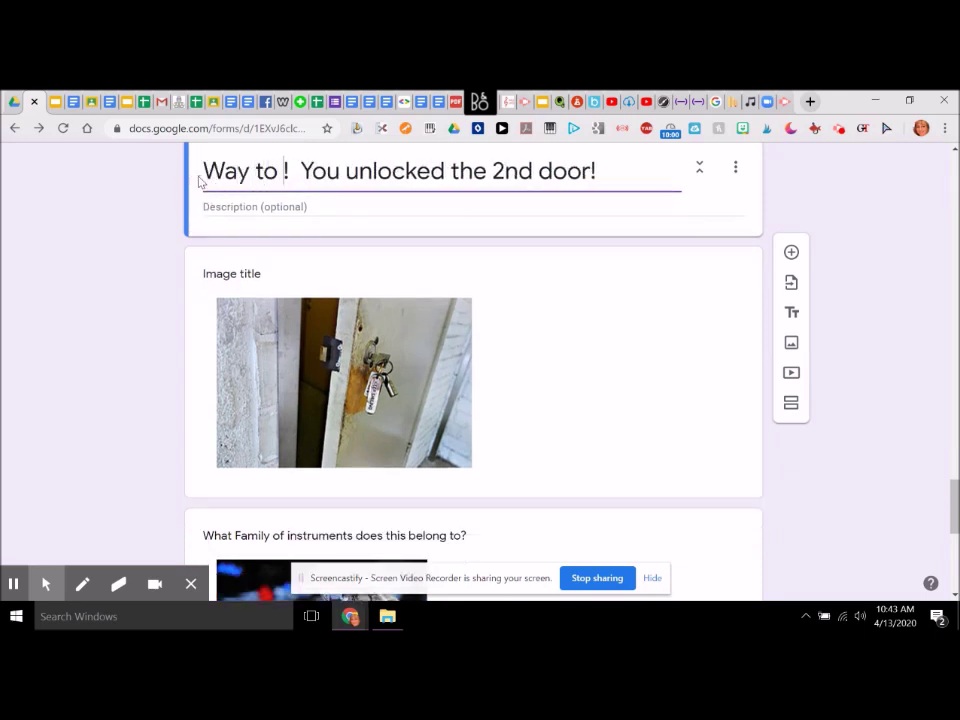
{"action": "type", "text": "go"}
{"action": "left_click_drag", "start_coordinate": [952, 497], "coordinate": [954, 543]}
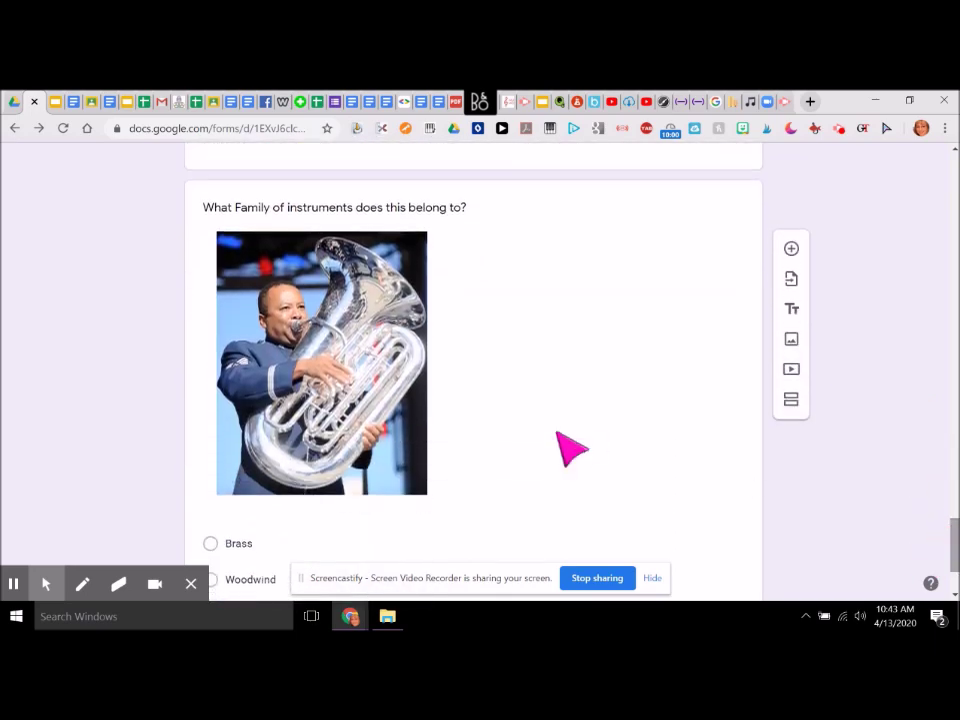
- Change the section 5 question to "What material are string instruments made of?" and replace its tuba picture with a picture of three cellos
{"action": "left_click", "coordinate": [405, 212]}
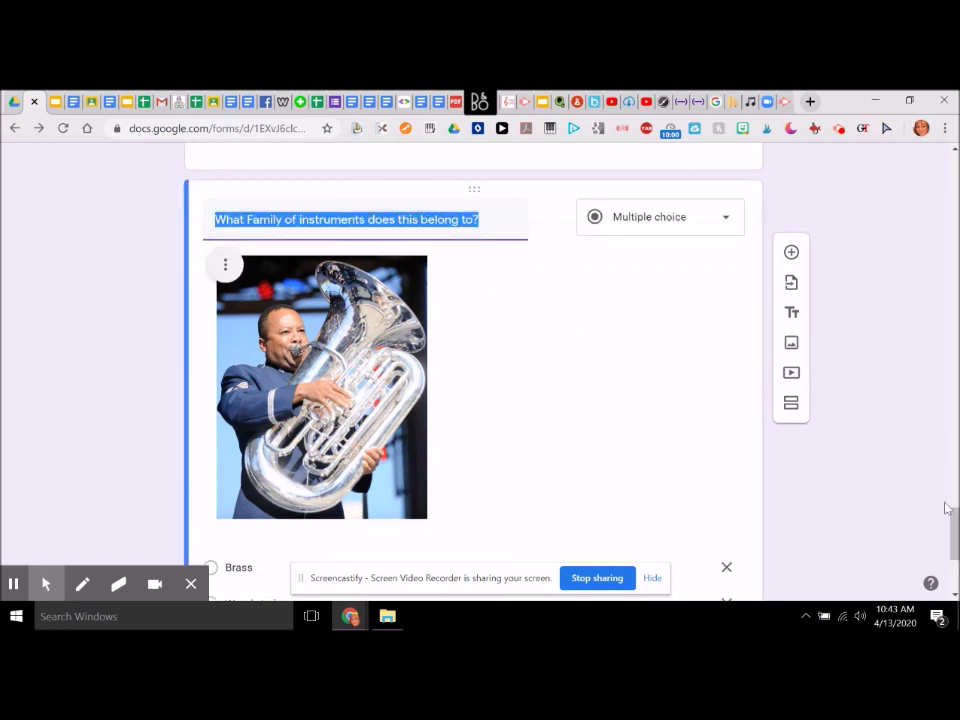
{"action": "scroll", "coordinate": [947, 508], "scroll_direction": "up", "scroll_amount": 1}
{"action": "type", "text": "What m"}
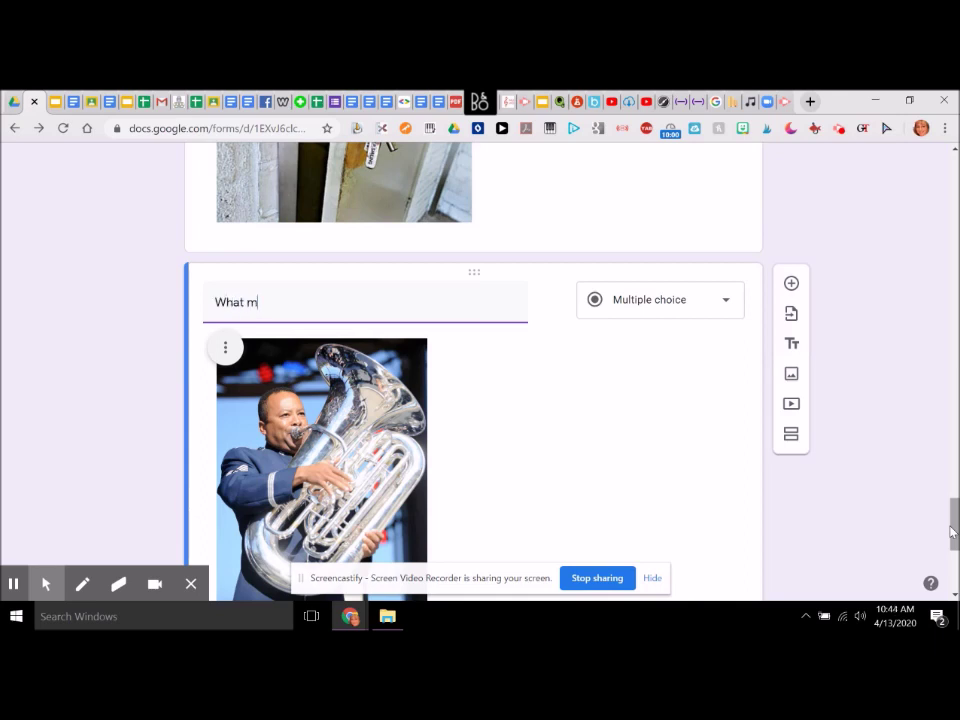
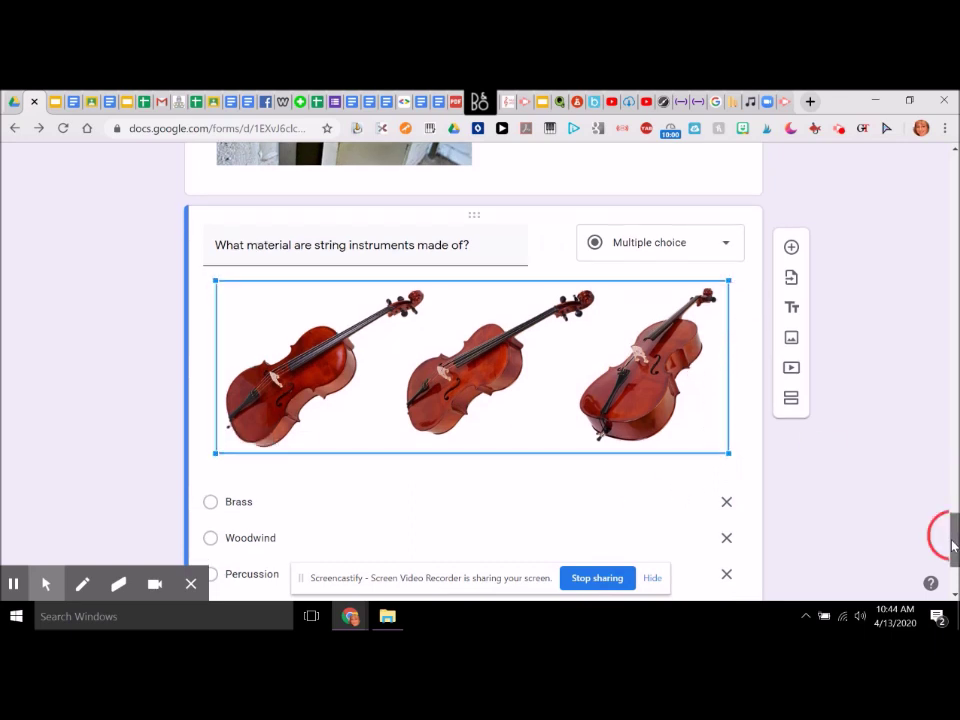
- Replace the string-instrument question's answer options with Plastic, Brass, Silver and Wood
{"action": "scroll", "coordinate": [388, 444], "scroll_direction": "down", "scroll_amount": 1}
{"action": "left_click", "coordinate": [263, 431]}
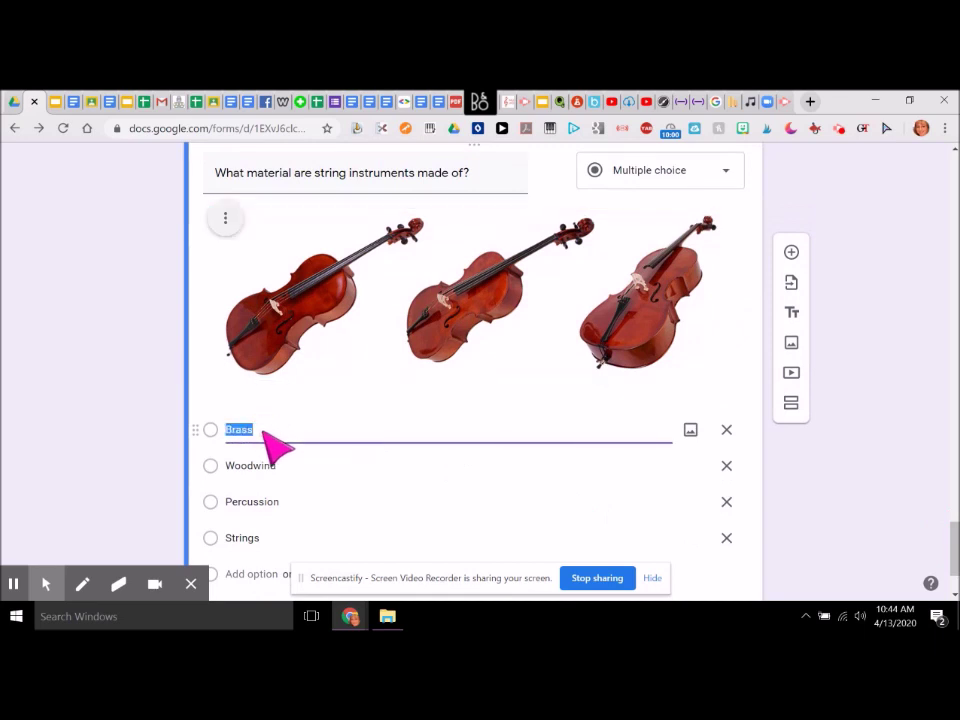
{"action": "type", "text": "Plastic"}
{"action": "left_click", "coordinate": [259, 467]}
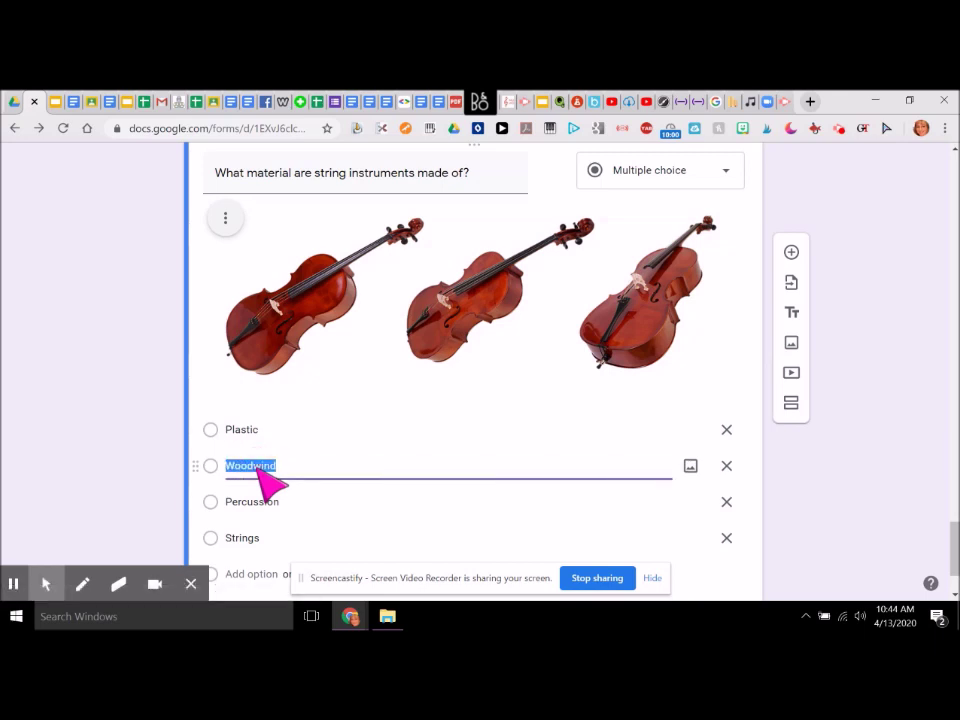
{"action": "type", "text": "Brass"}
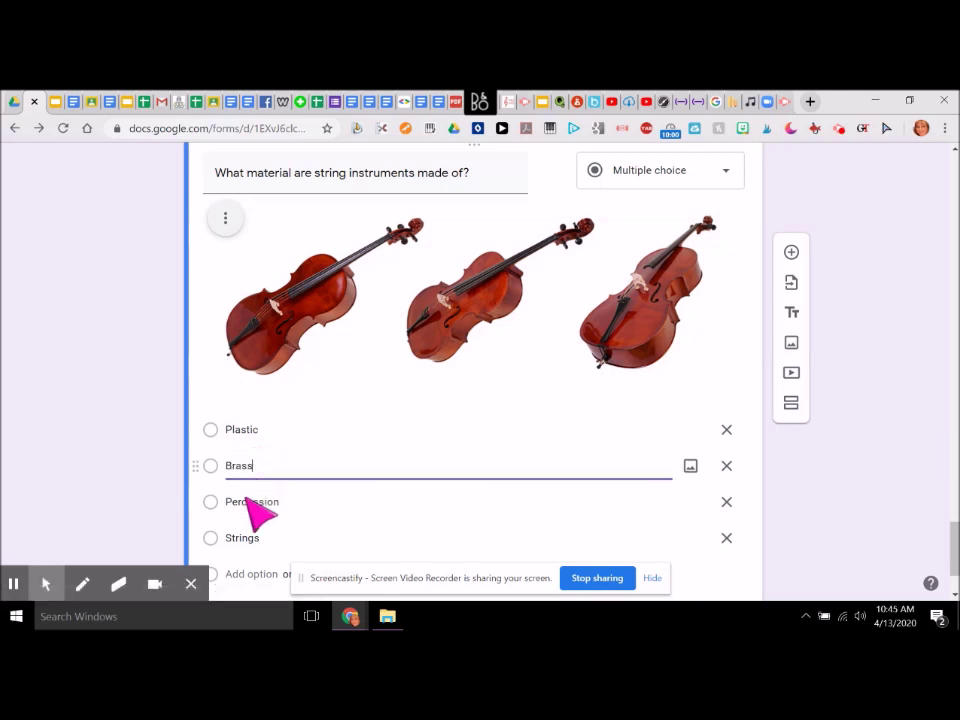
{"action": "left_click", "coordinate": [266, 505]}
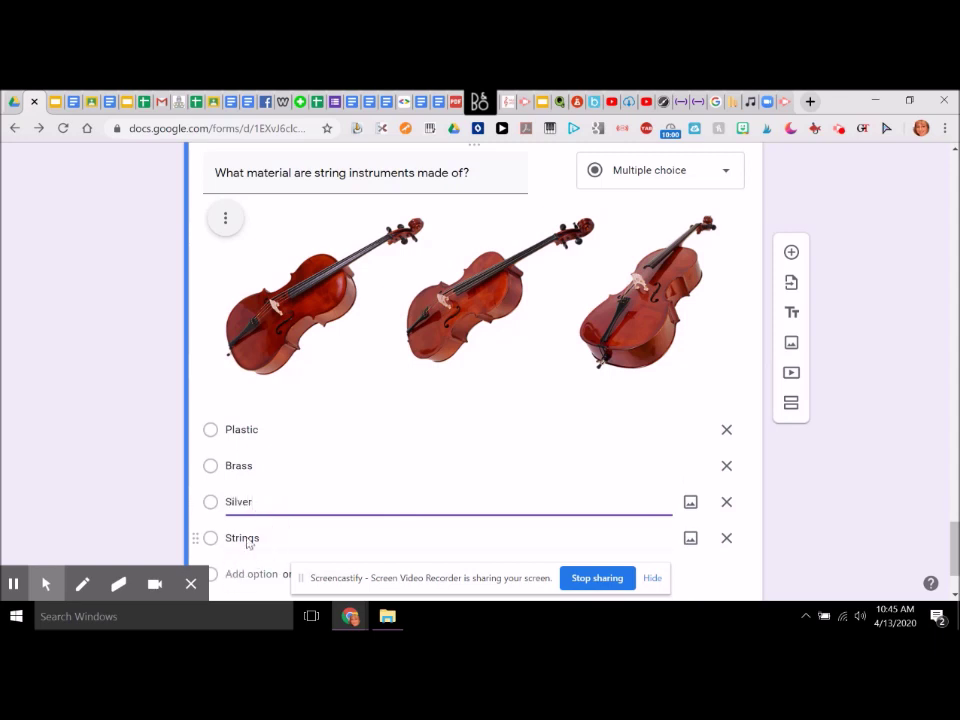
{"action": "left_click", "coordinate": [255, 540]}
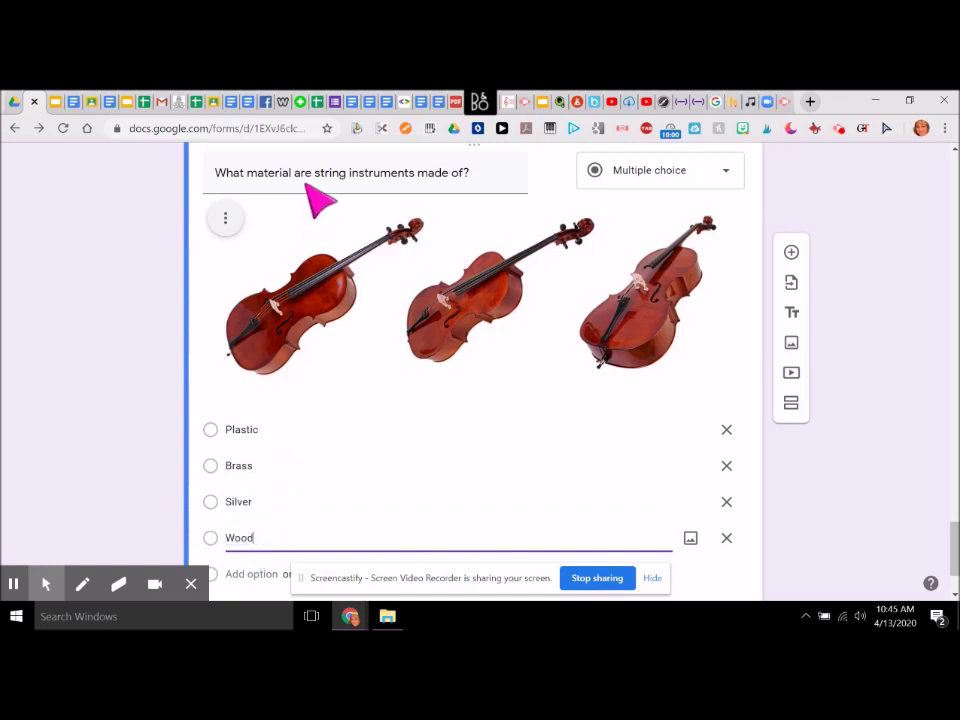
- Reword the question to "What material are string instruments traditionally made of?" and make it required
{"action": "triple_click", "coordinate": [424, 178]}
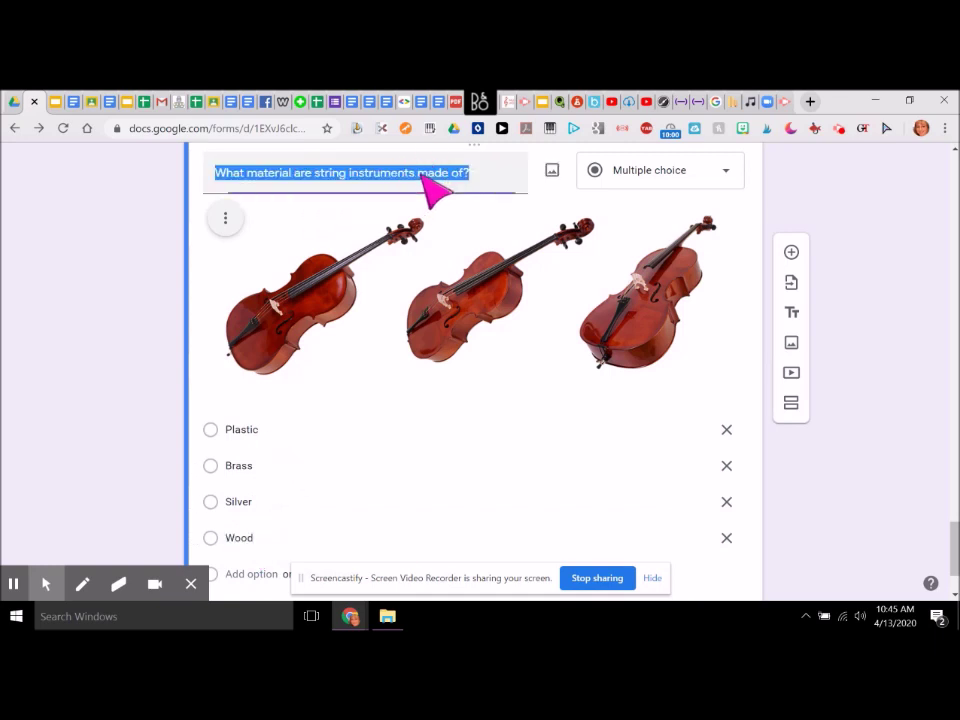
{"action": "left_click", "coordinate": [424, 180]}
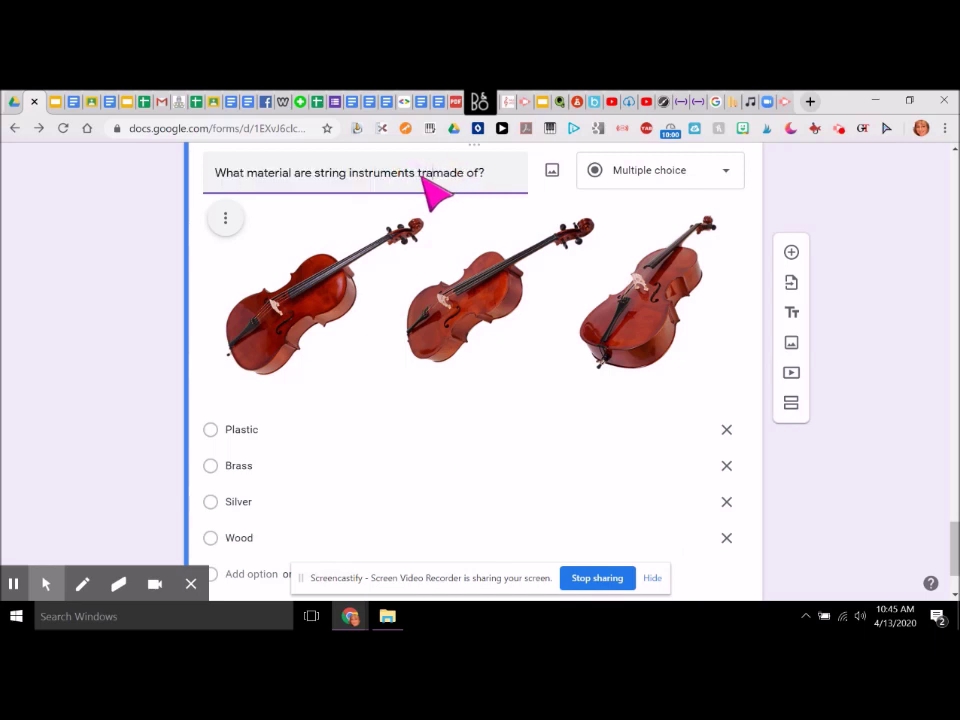
{"action": "type", "text": "traditionally"}
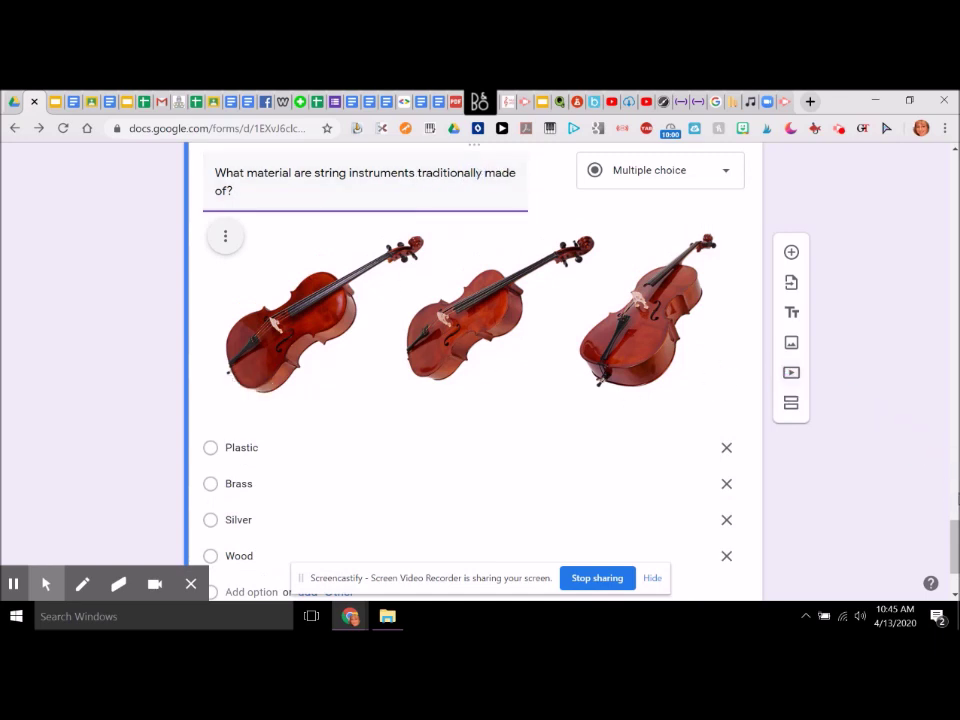
{"action": "left_click_drag", "start_coordinate": [955, 530], "coordinate": [955, 565]}
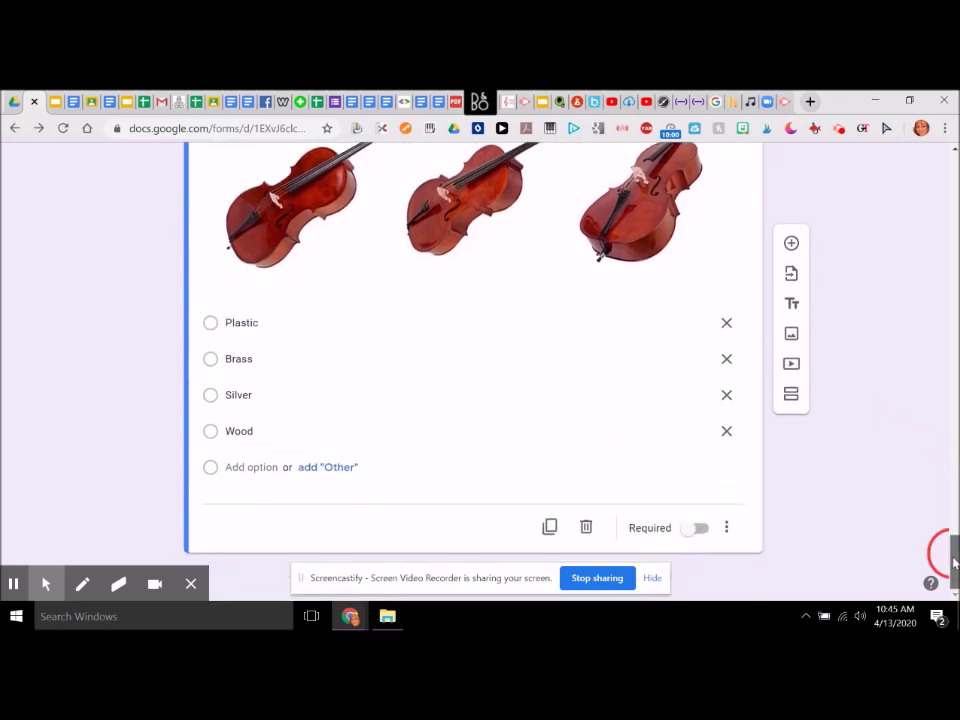
{"action": "left_click", "coordinate": [692, 529]}
- Duplicate section 4, "Oops! That's not correct. Try again."
{"action": "left_click_drag", "start_coordinate": [955, 557], "coordinate": [955, 483]}
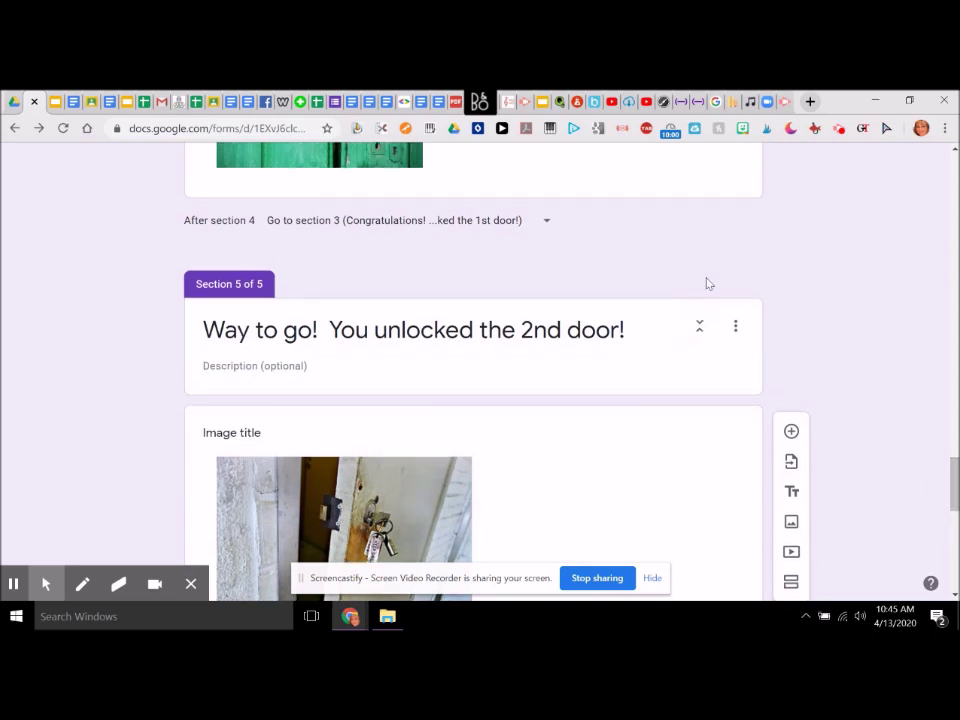
{"action": "left_click", "coordinate": [735, 326]}
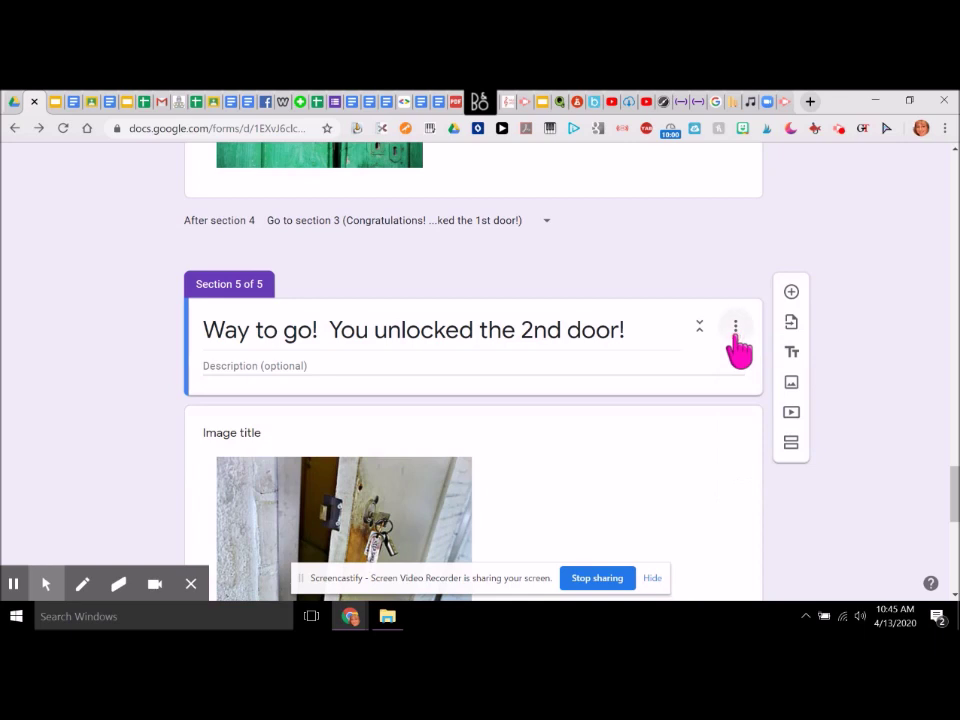
{"action": "left_click_drag", "start_coordinate": [952, 490], "coordinate": [951, 434]}
{"action": "left_click", "coordinate": [735, 432]}
{"action": "left_click", "coordinate": [734, 420]}
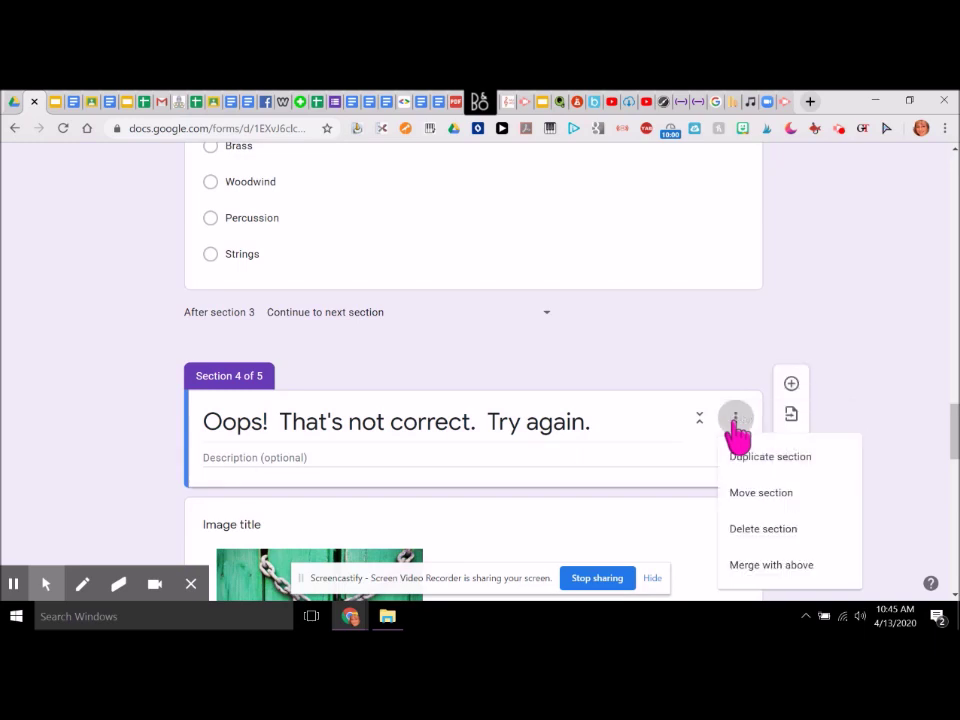
{"action": "left_click", "coordinate": [742, 458]}
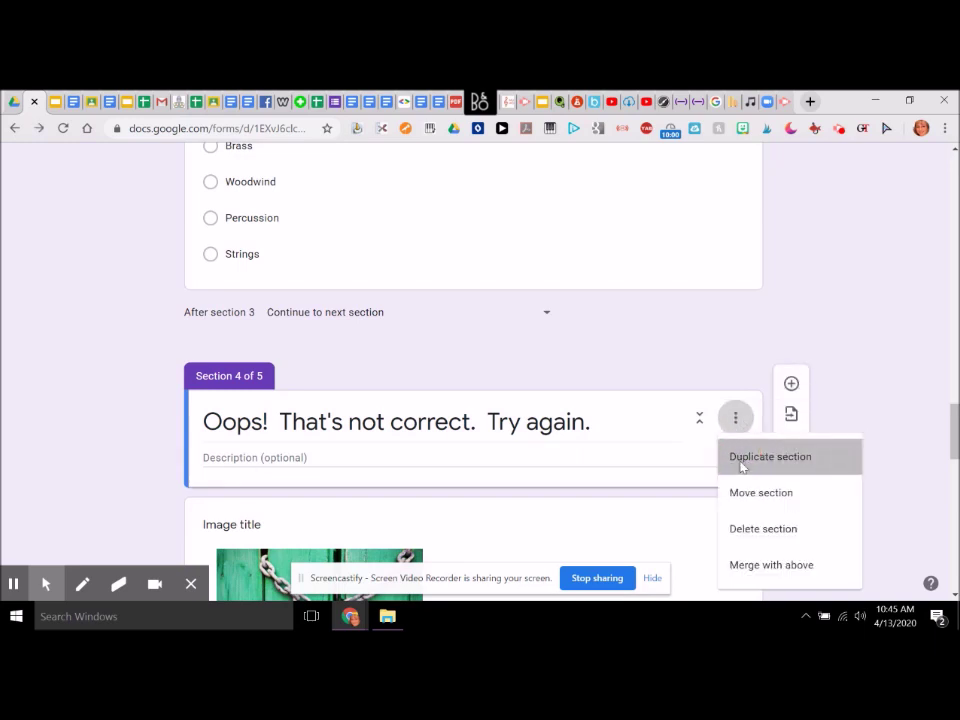
- Reorder the sections so "Way to go! You unlocked the 2nd door!" is section 5 and the duplicated "Oops!" section is section 6, and save
{"action": "left_click_drag", "start_coordinate": [955, 407], "coordinate": [955, 458]}
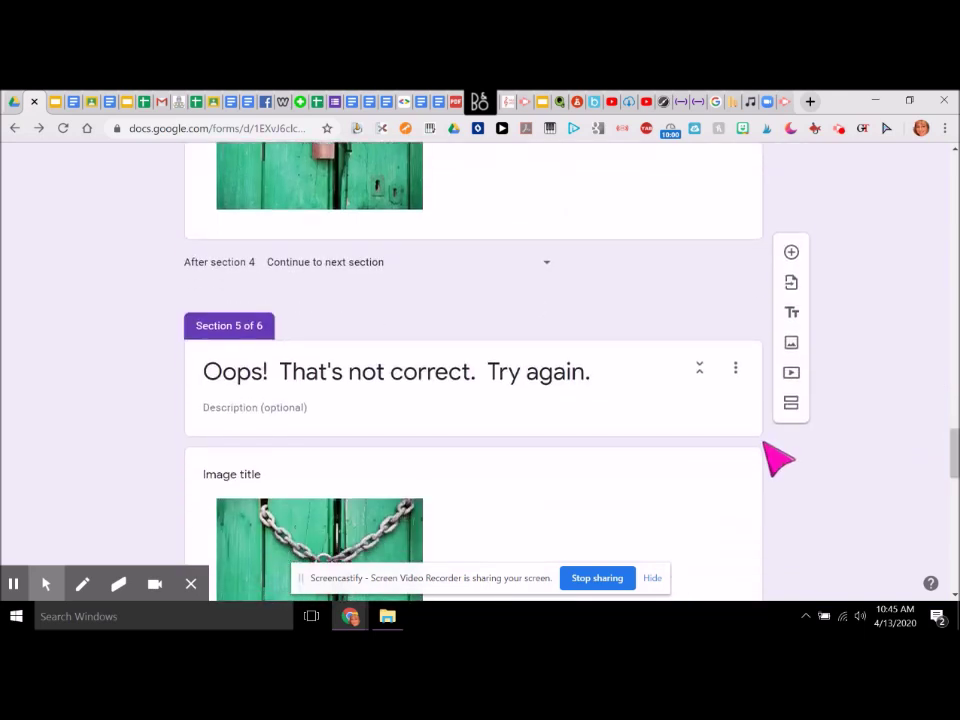
{"action": "left_click", "coordinate": [735, 386]}
{"action": "left_click", "coordinate": [737, 378]}
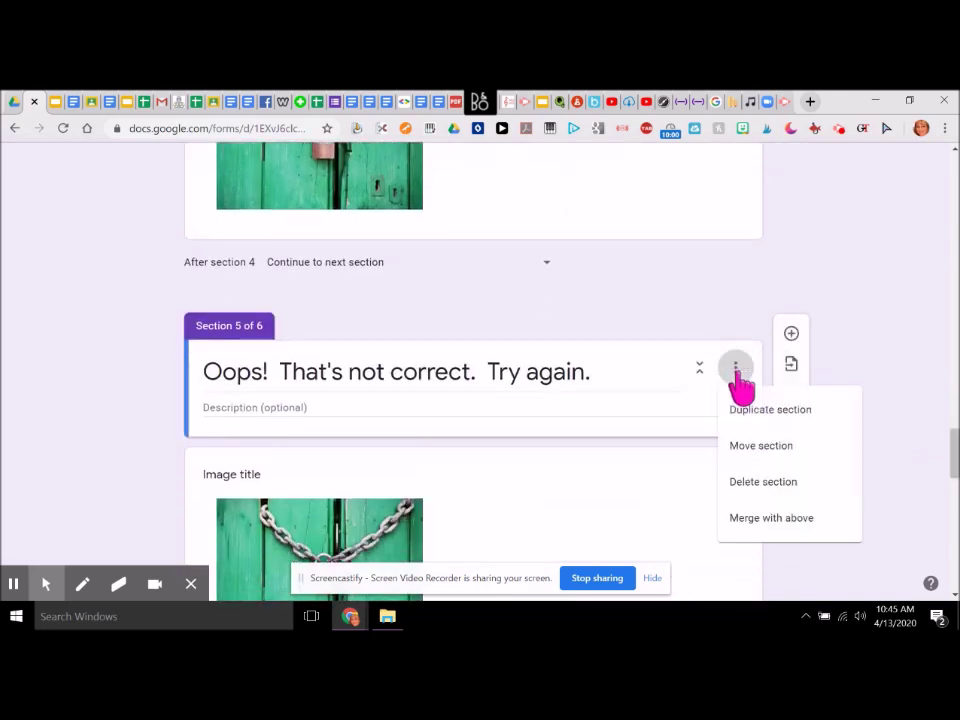
{"action": "left_click", "coordinate": [748, 452]}
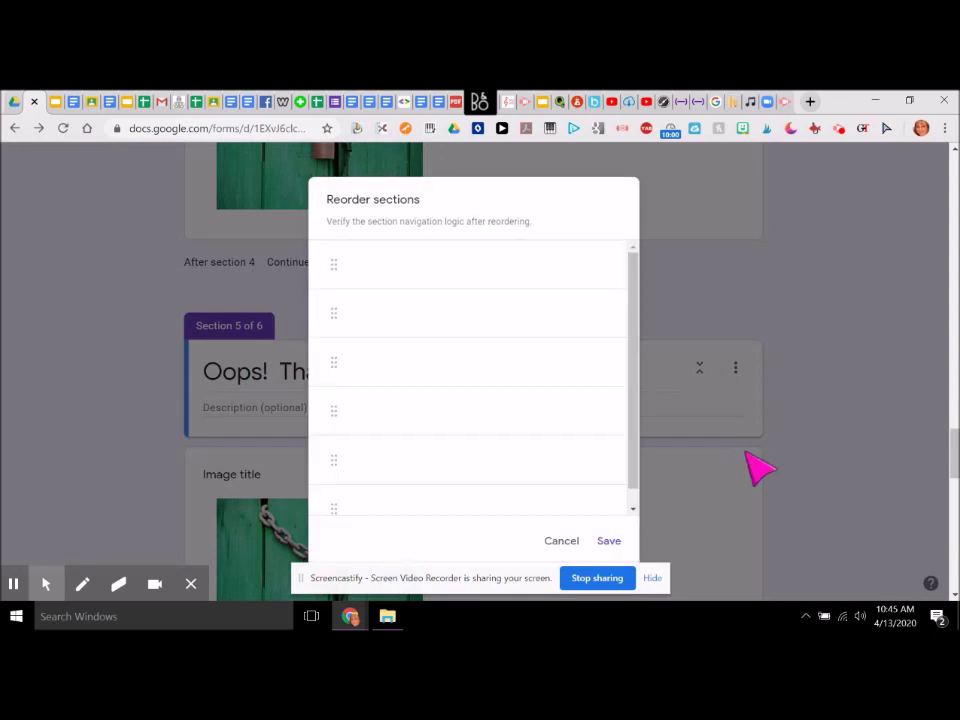
{"action": "left_click_drag", "start_coordinate": [636, 320], "coordinate": [643, 390]}
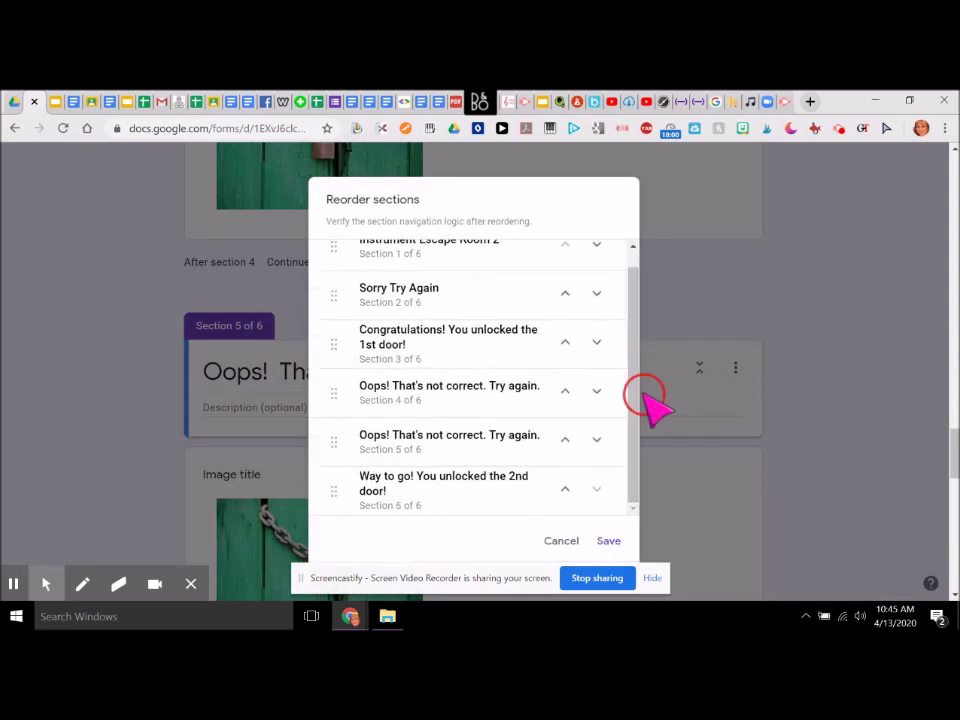
{"action": "left_click_drag", "start_coordinate": [335, 492], "coordinate": [333, 437]}
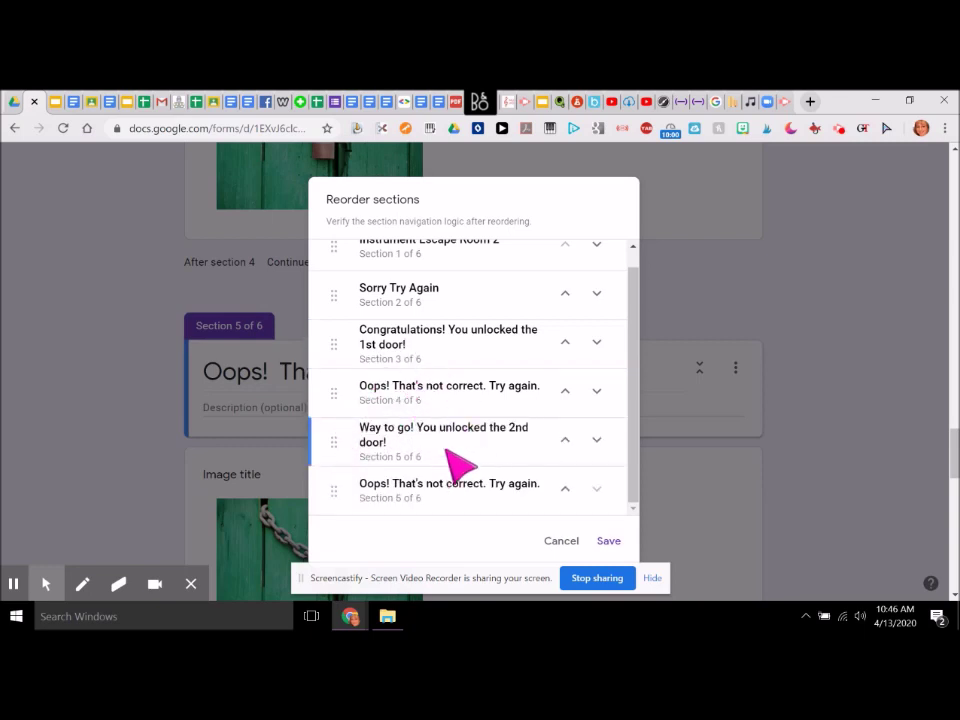
{"action": "left_click", "coordinate": [631, 457]}
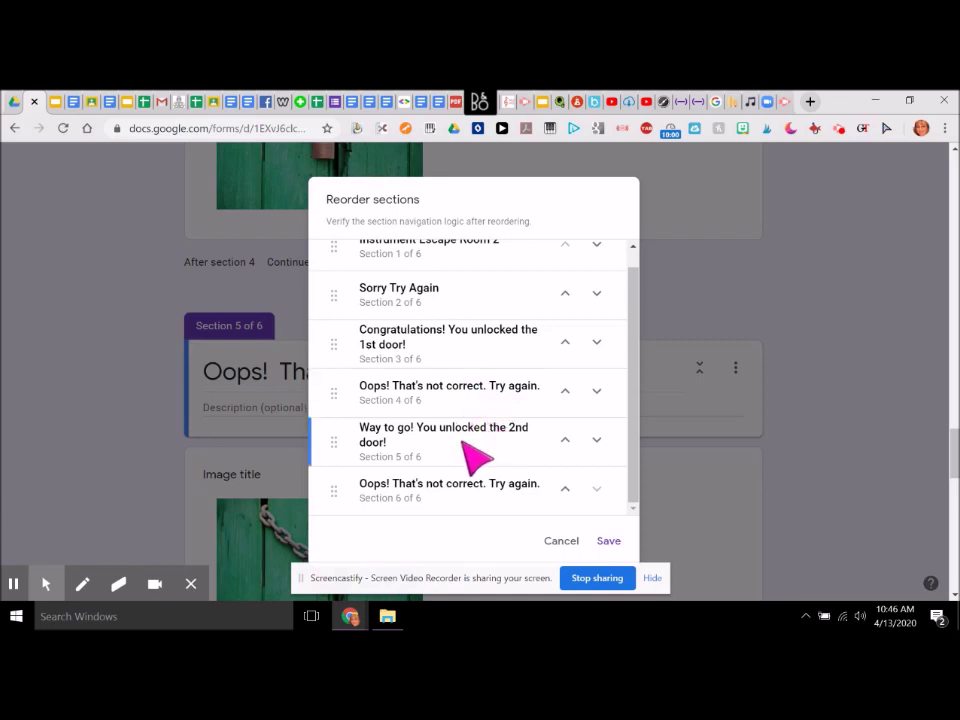
{"action": "scroll", "coordinate": [343, 499], "scroll_direction": "up", "scroll_amount": 1}
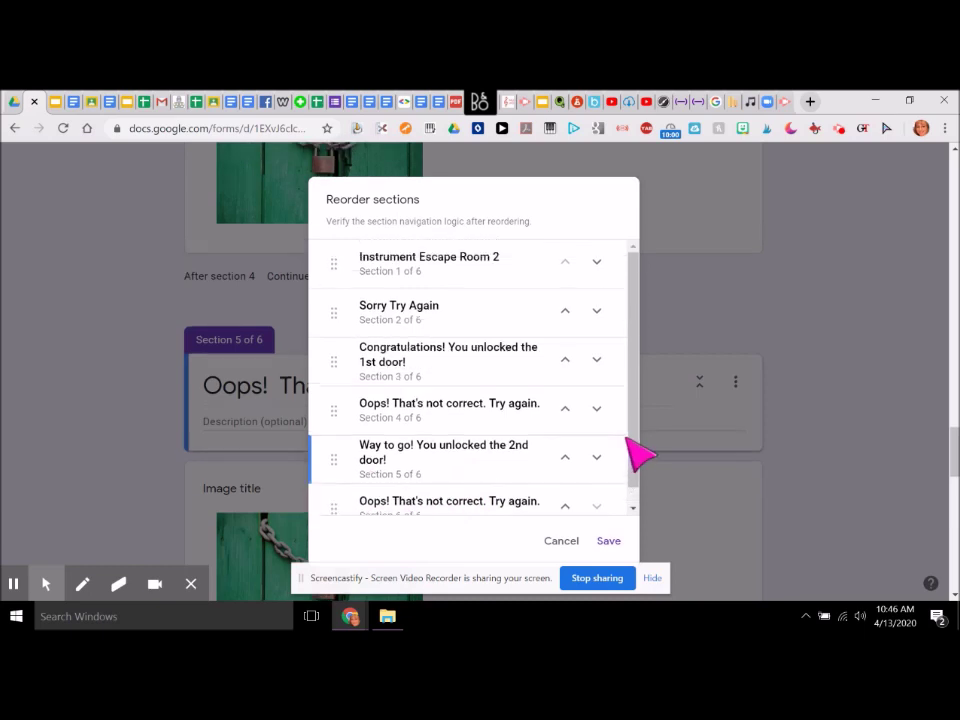
{"action": "scroll", "coordinate": [629, 458], "scroll_direction": "down", "scroll_amount": 1}
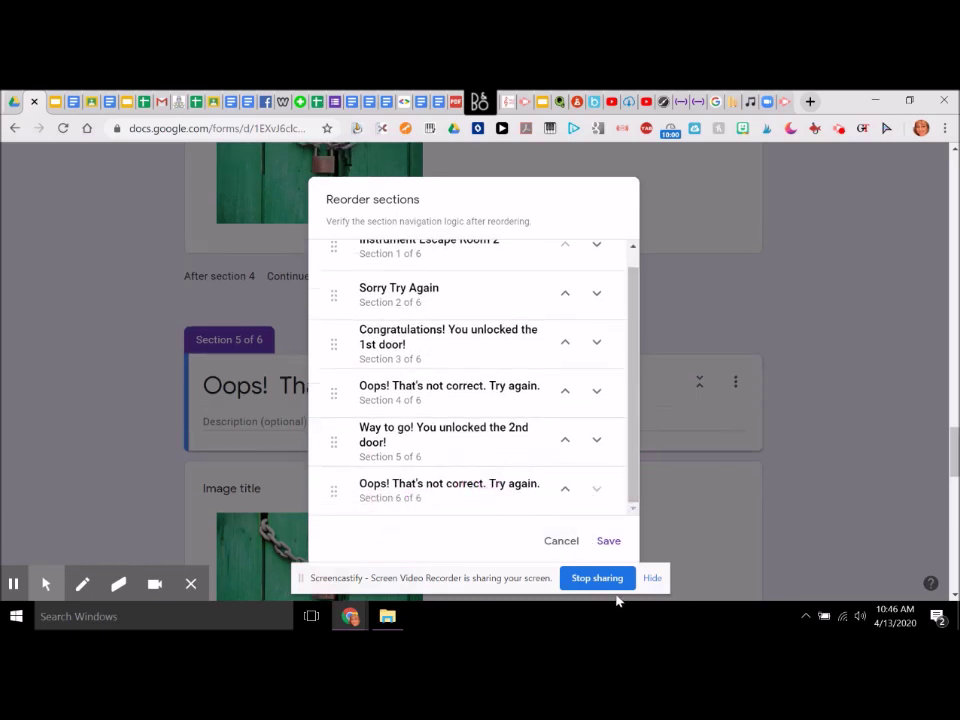
{"action": "left_click", "coordinate": [608, 541]}
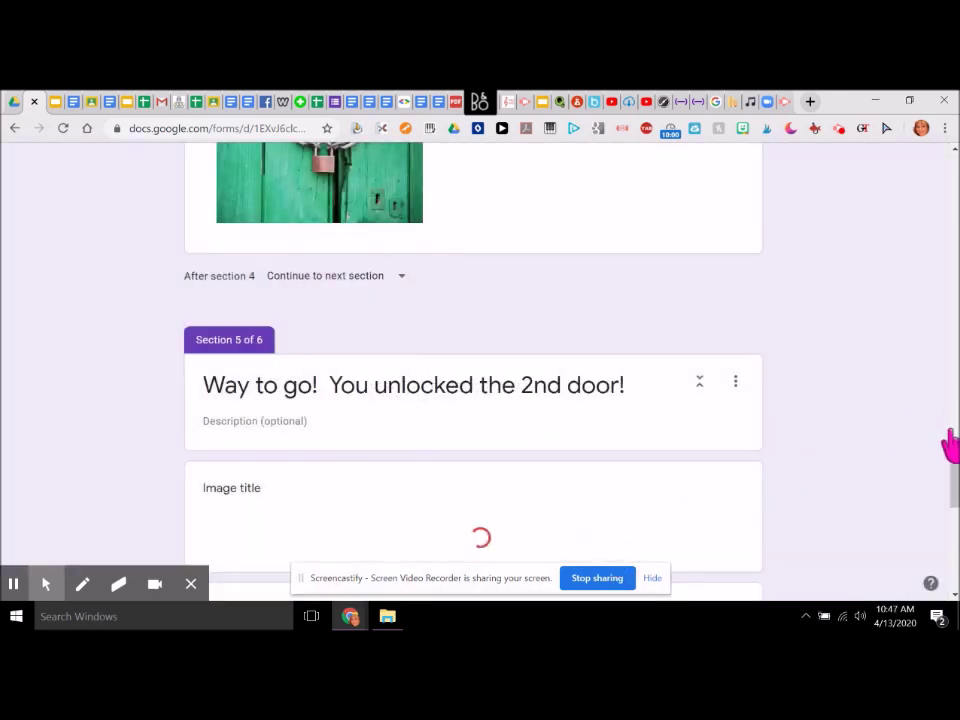
- Duplicate section 5, "Way to go! You unlocked the 2nd door!"
{"action": "scroll", "coordinate": [951, 440], "scroll_direction": "up", "scroll_amount": 4}
{"action": "mouse_move", "coordinate": [951, 440]}
{"action": "left_mouse_down"}
{"action": "mouse_move", "coordinate": [955, 578]}
{"action": "mouse_move", "coordinate": [955, 455]}
{"action": "left_mouse_up"}
{"action": "left_click", "coordinate": [735, 372]}
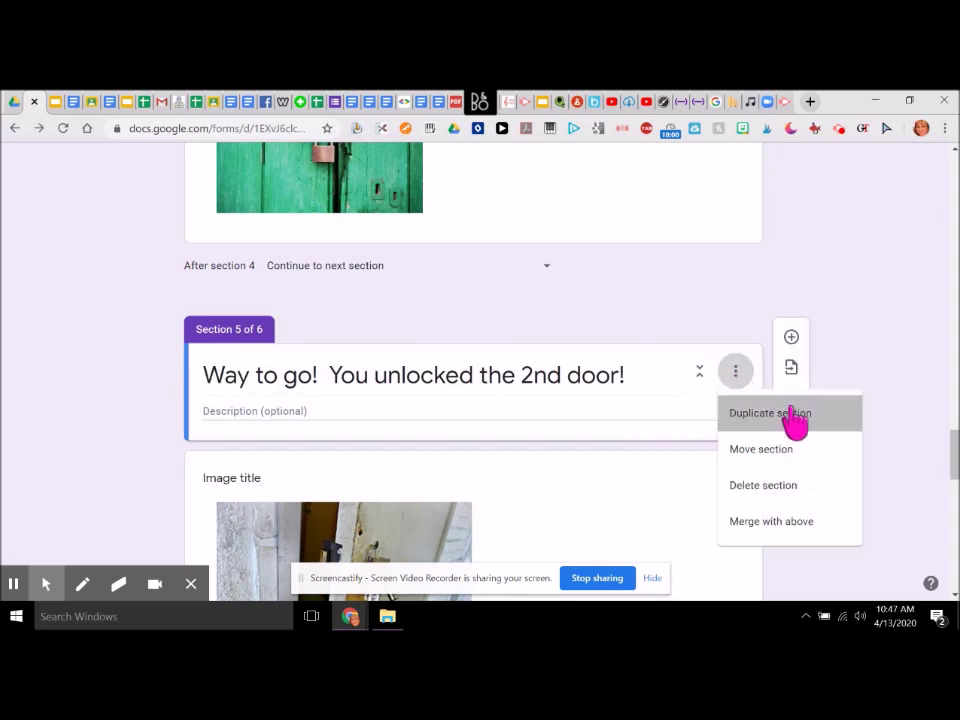
{"action": "left_click", "coordinate": [795, 418]}
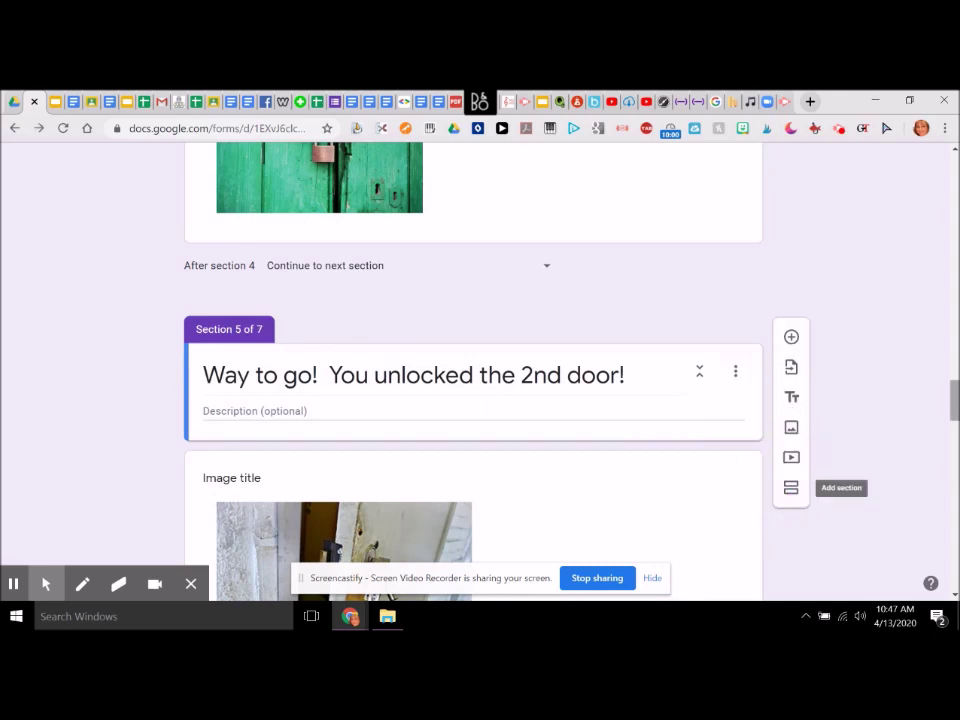
- Move the duplicated "Way to go!" section below the second "Oops!" section so it becomes section 7, and save the order
{"action": "left_click_drag", "start_coordinate": [955, 405], "coordinate": [955, 489]}
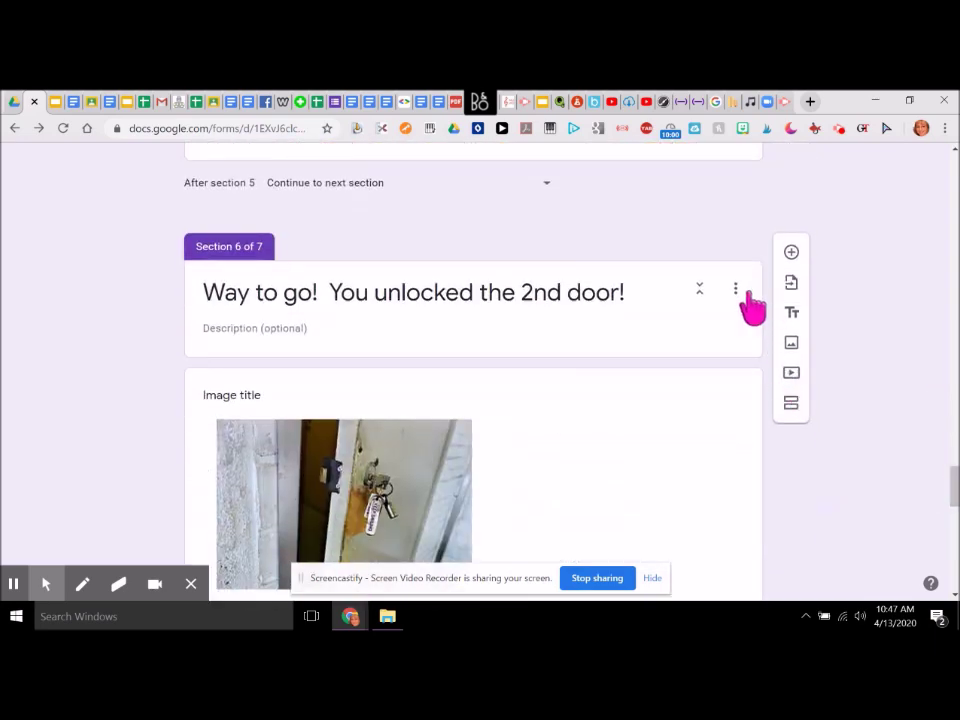
{"action": "left_click", "coordinate": [737, 292]}
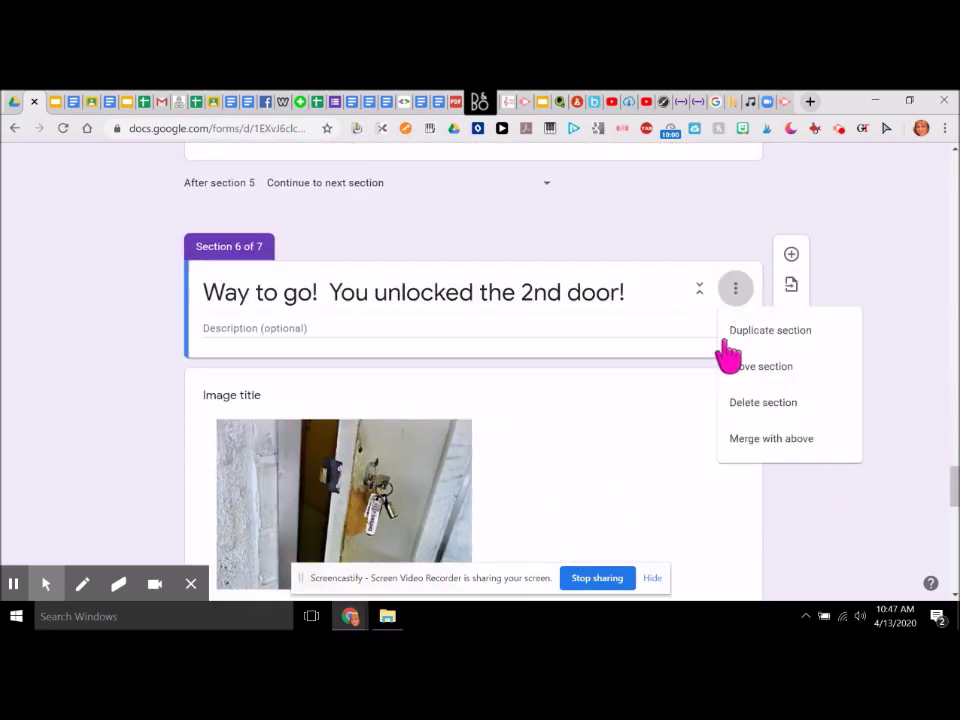
{"action": "left_click", "coordinate": [756, 368]}
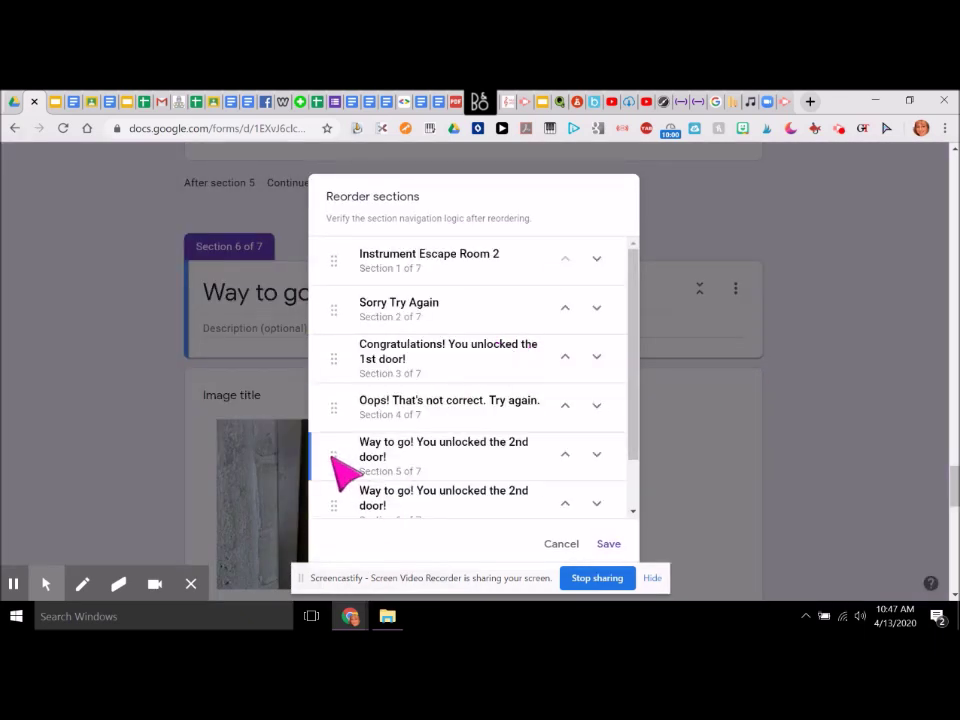
{"action": "mouse_move", "coordinate": [334, 506]}
{"action": "left_mouse_down"}
{"action": "mouse_move", "coordinate": [336, 558]}
{"action": "mouse_move", "coordinate": [340, 490]}
{"action": "mouse_move", "coordinate": [322, 492]}
{"action": "left_mouse_up"}
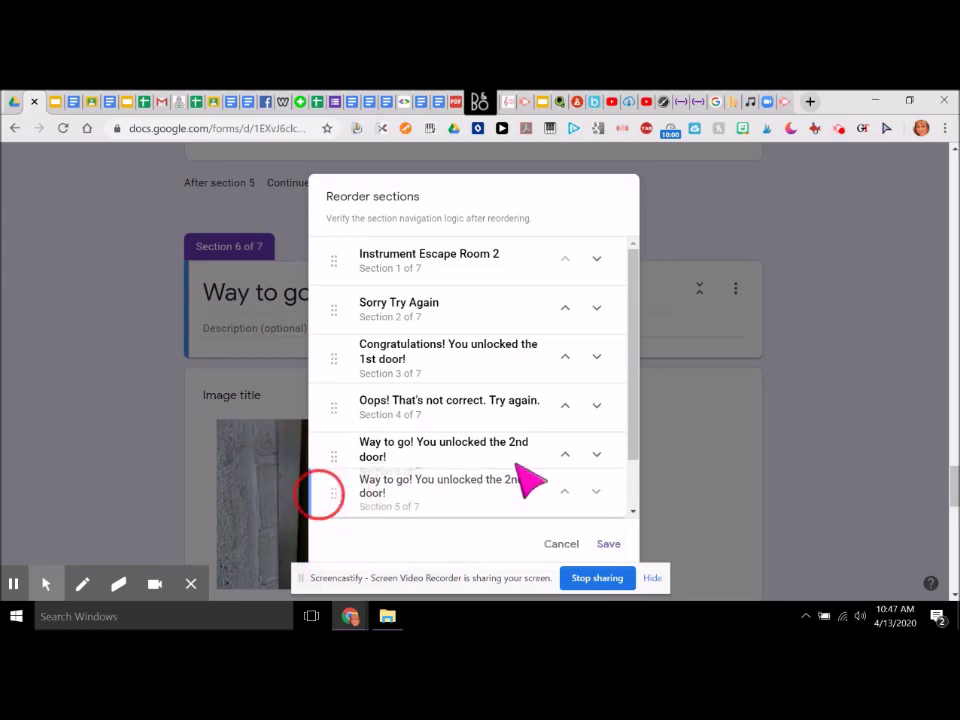
{"action": "left_click_drag", "start_coordinate": [634, 378], "coordinate": [634, 420]}
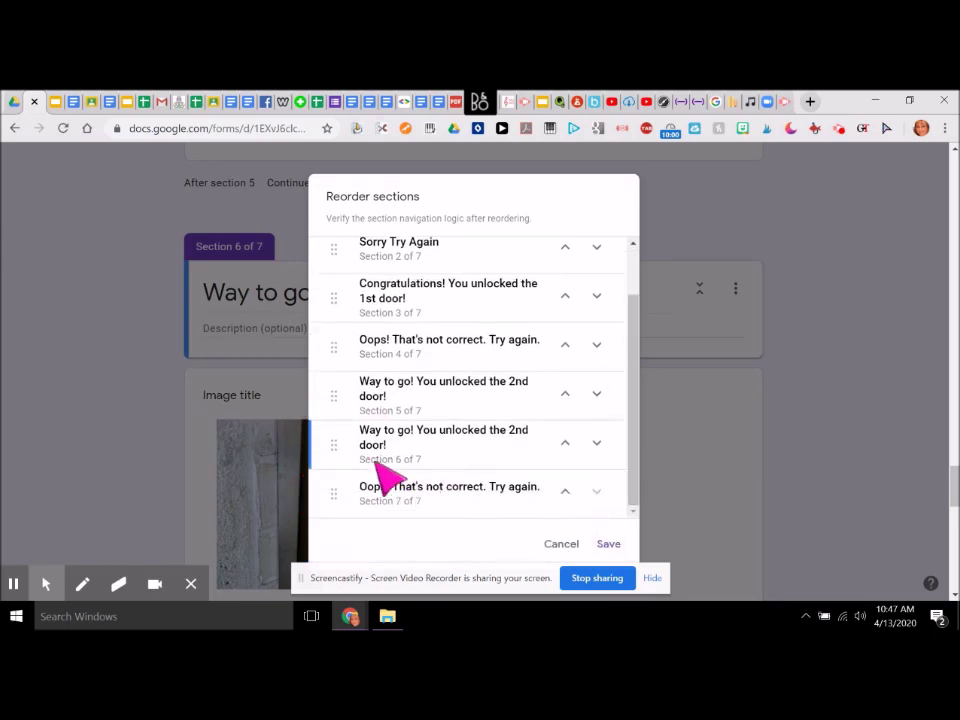
{"action": "left_click_drag", "start_coordinate": [333, 447], "coordinate": [334, 516]}
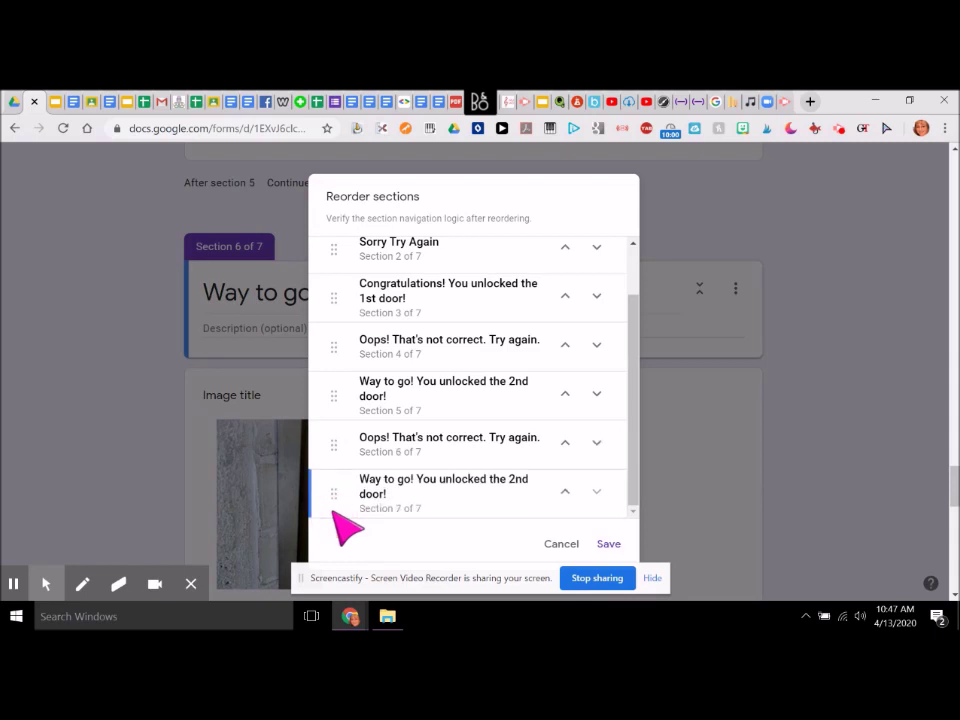
{"action": "left_click", "coordinate": [609, 547]}
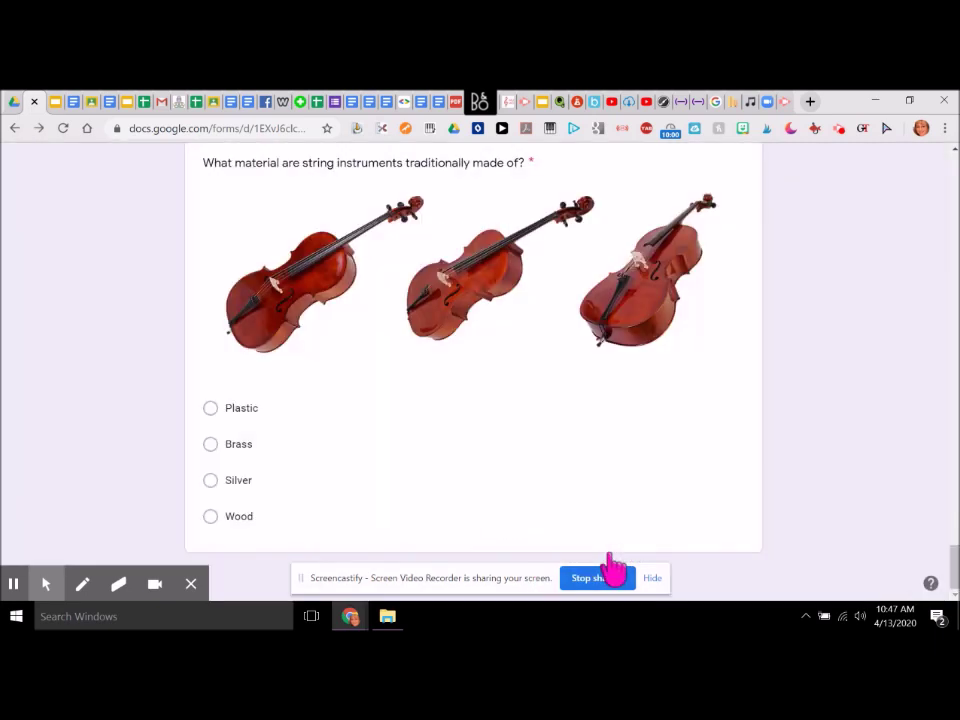
- Retitle section 7 as "Congratulations! You unlocked all the doors! You escaped!"
{"action": "left_click_drag", "start_coordinate": [955, 190], "coordinate": [945, 474]}
{"action": "left_click", "coordinate": [405, 390]}
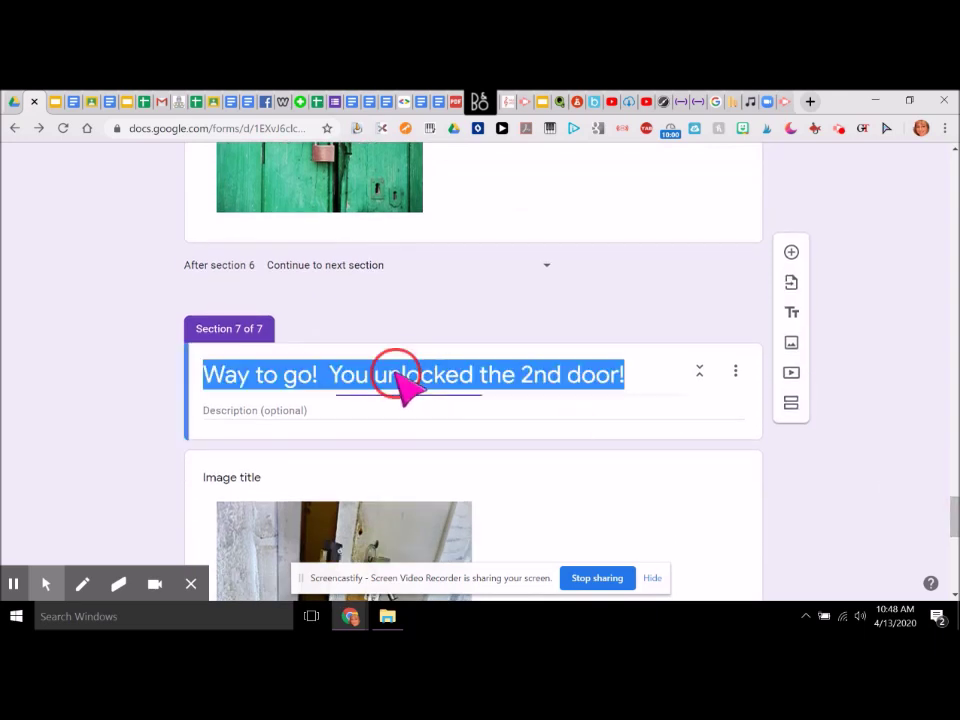
{"action": "type", "text": "Congratulations"}
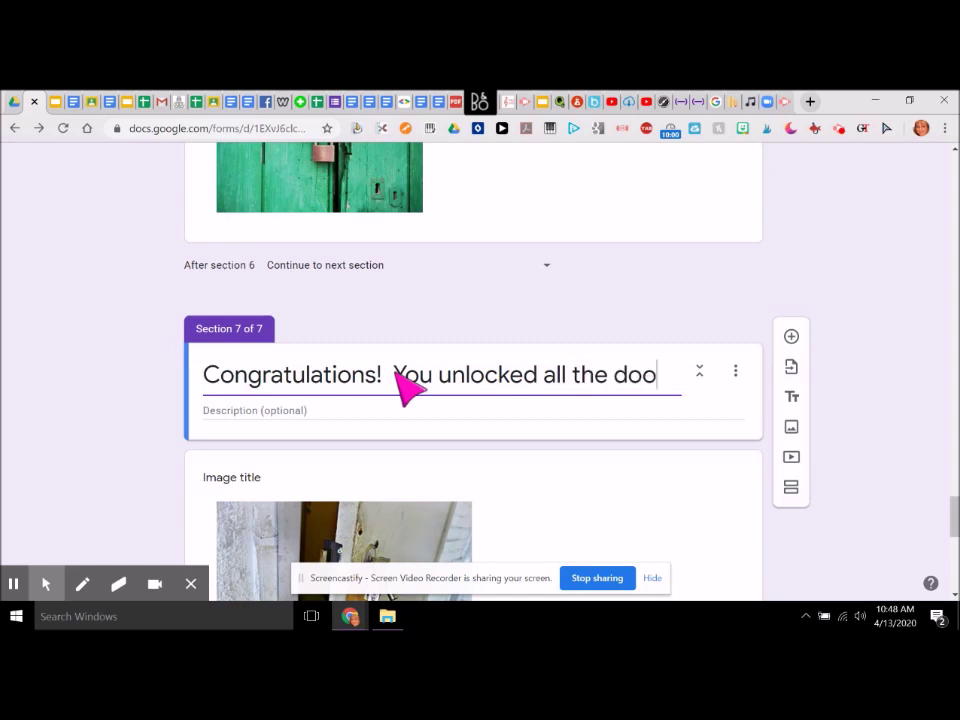
{"action": "type", "text": "@"}
{"action": "key", "text": "BackSpace"}
{"action": "type", "text": "!"}
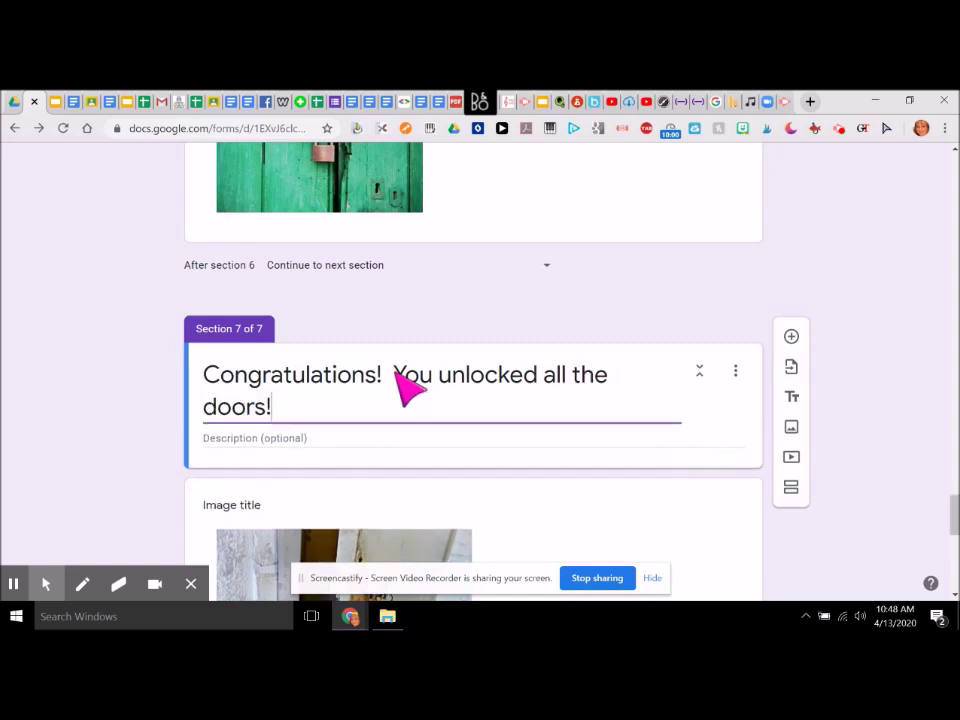
{"action": "type", "text": "  You w"}
{"action": "key", "text": "BackSpace"}
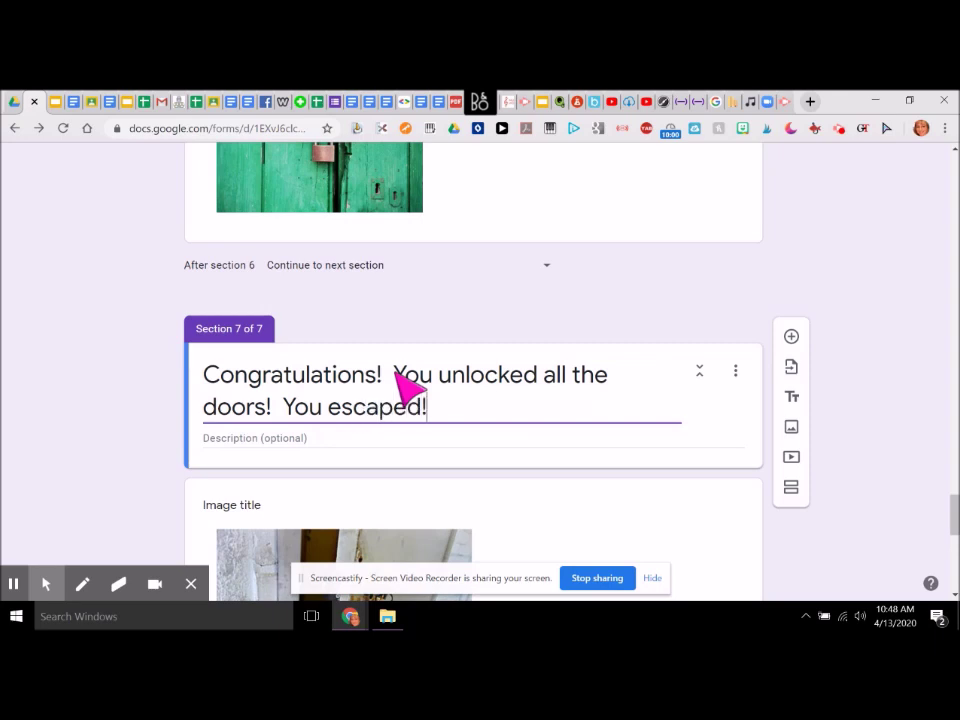
- Replace the open-door image in section 7 with a picture of fireworks over water from a Google image search for "celebrations"
{"action": "left_click_drag", "start_coordinate": [952, 512], "coordinate": [952, 544]}
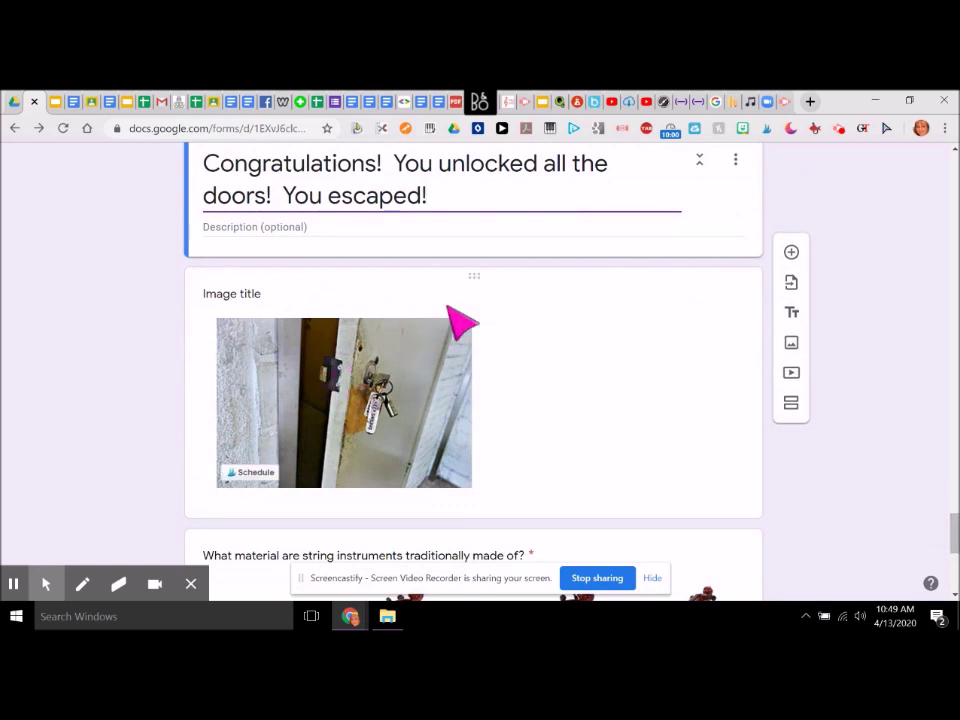
{"action": "left_click", "coordinate": [573, 318]}
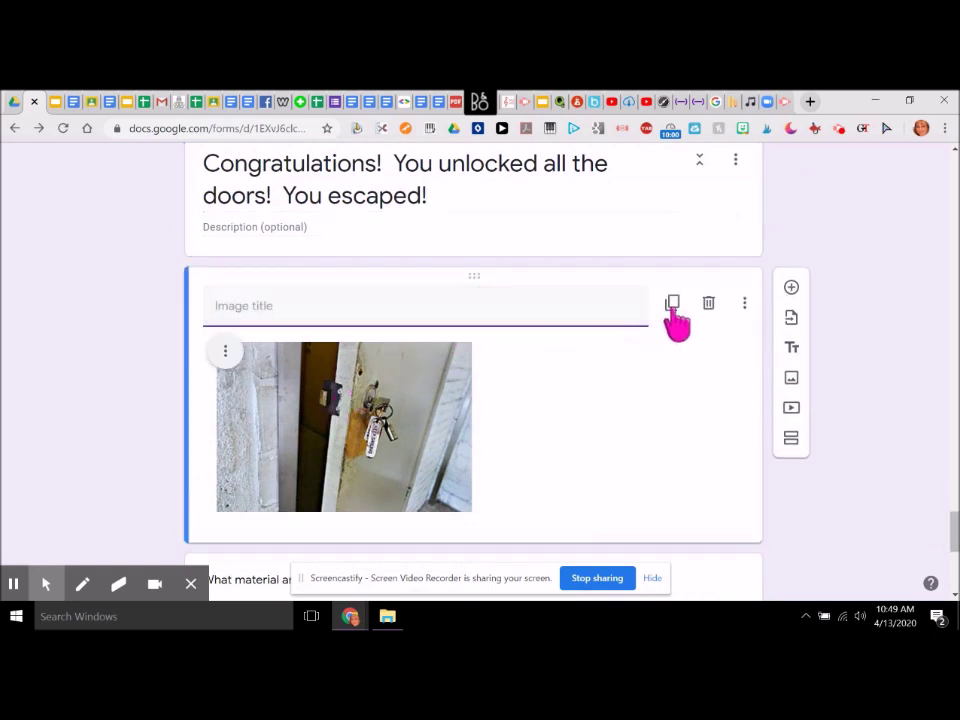
{"action": "left_click", "coordinate": [439, 392]}
{"action": "left_click", "coordinate": [441, 393]}
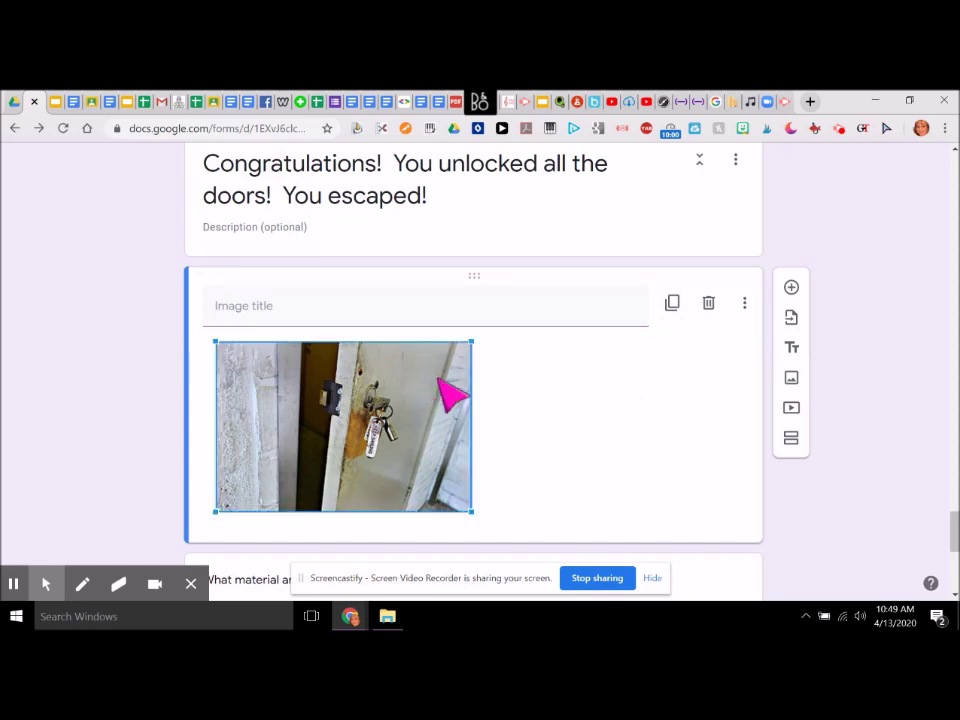
{"action": "scroll", "coordinate": [420, 505], "scroll_direction": "up", "scroll_amount": 1}
{"action": "left_click", "coordinate": [255, 468]}
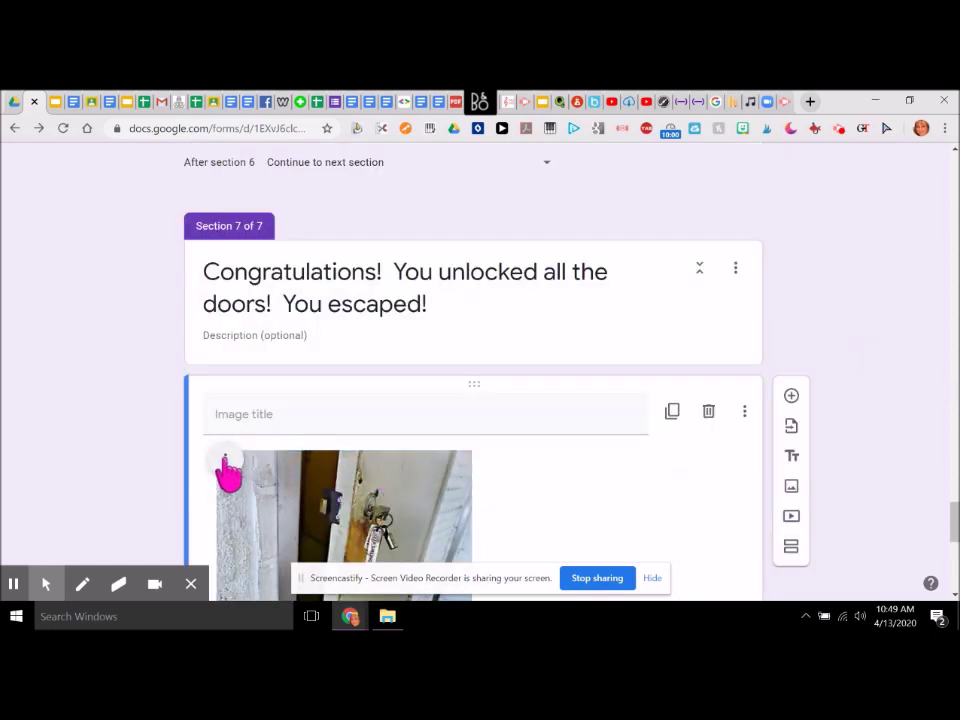
{"action": "left_click", "coordinate": [227, 461]}
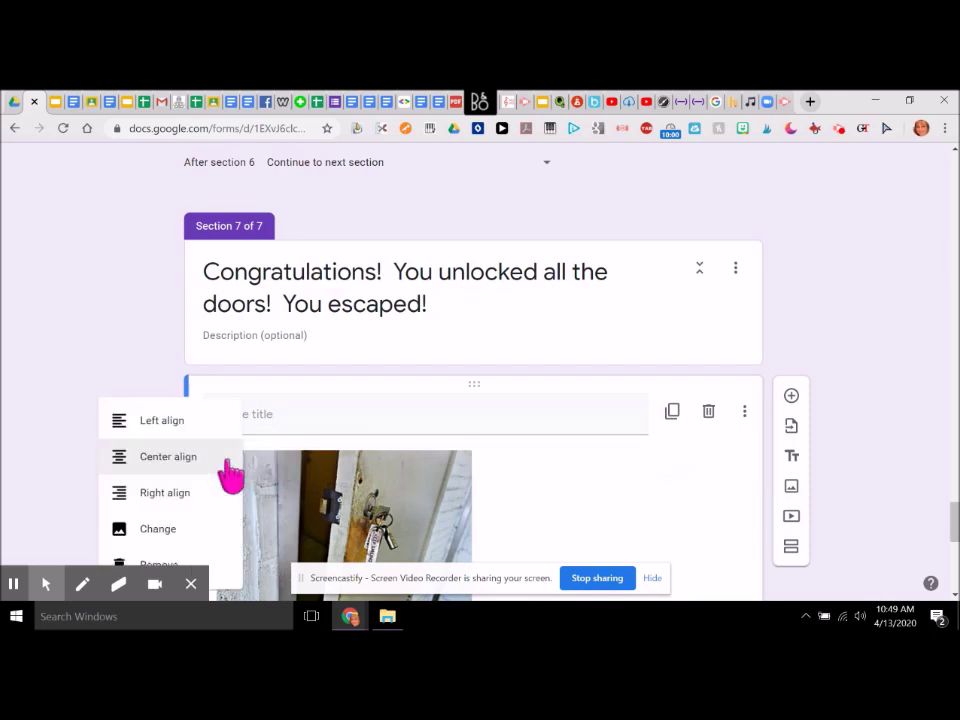
{"action": "left_click", "coordinate": [196, 528]}
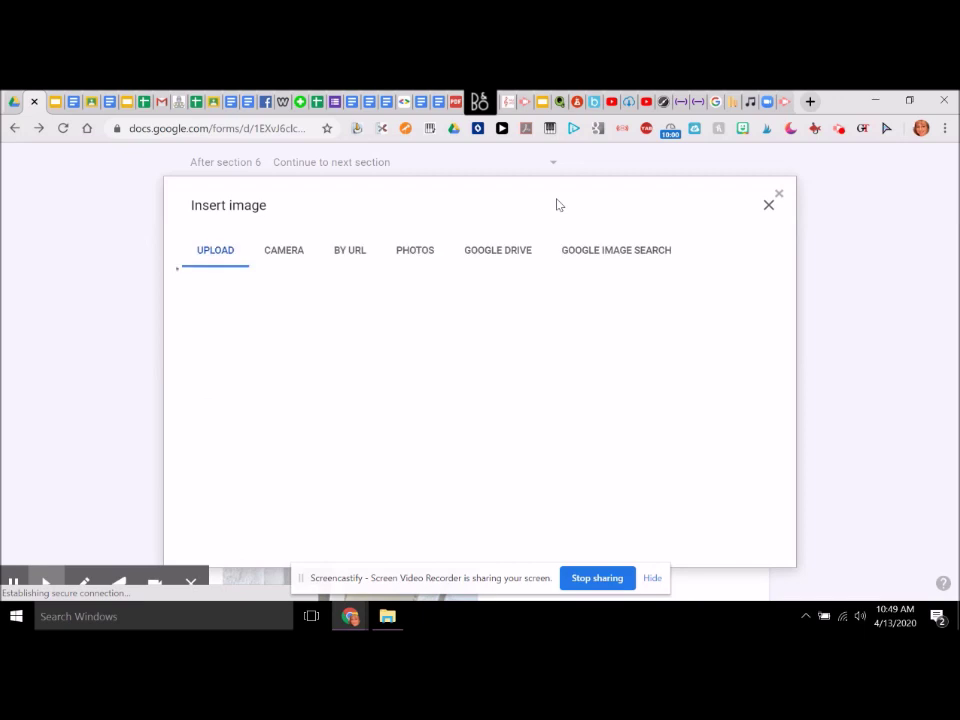
{"action": "left_click", "coordinate": [606, 256]}
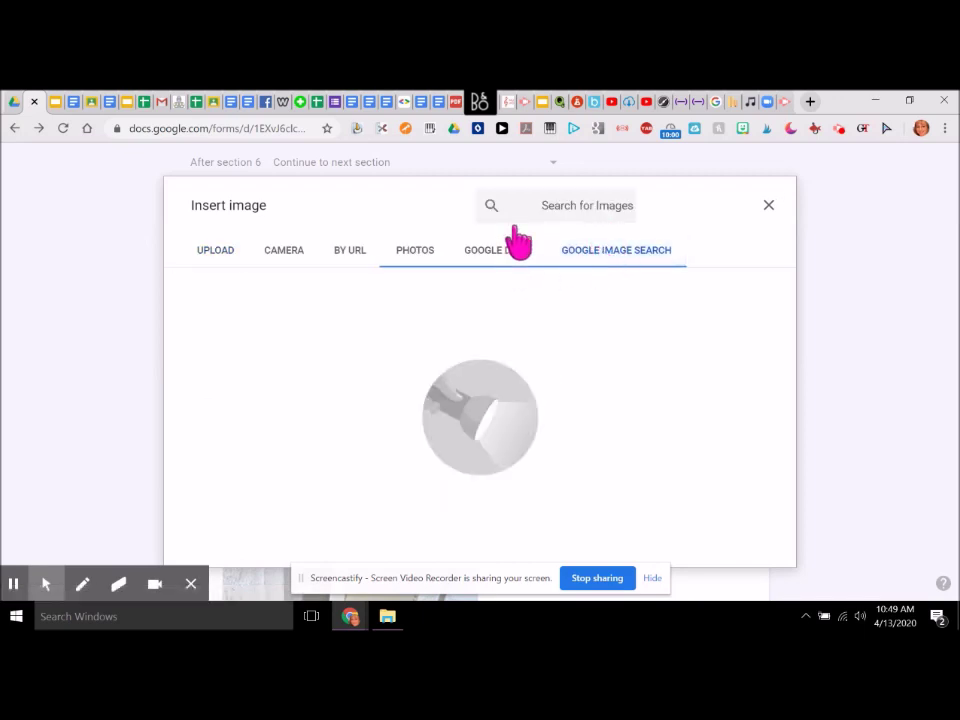
{"action": "left_click", "coordinate": [543, 203]}
{"action": "type", "text": "celebrations"}
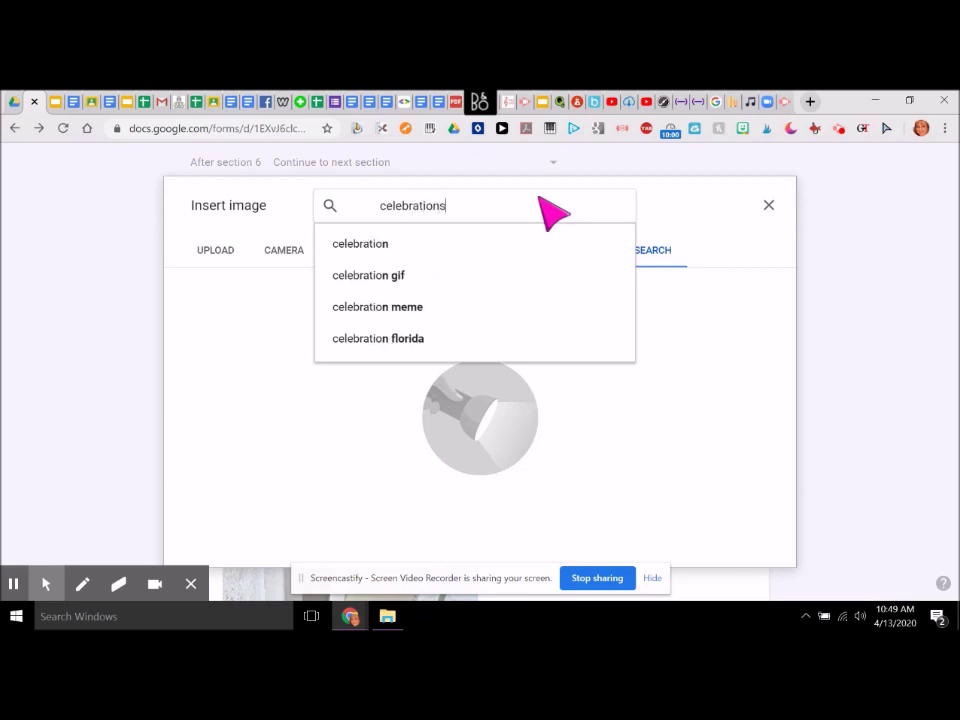
{"action": "left_click", "coordinate": [448, 250]}
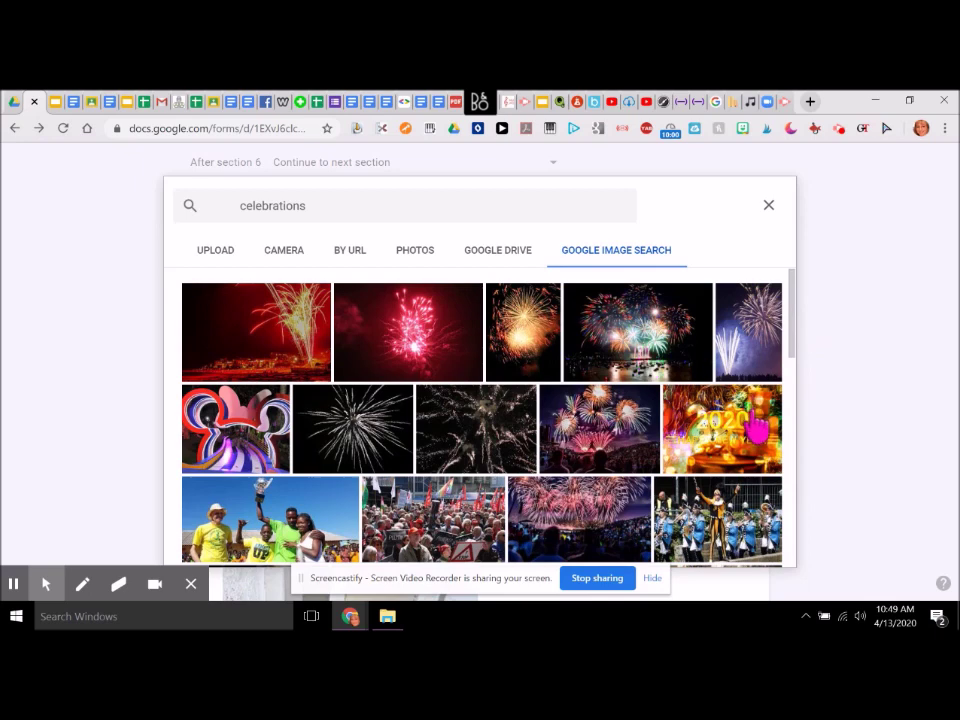
{"action": "left_click", "coordinate": [757, 428]}
{"action": "left_click", "coordinate": [755, 551]}
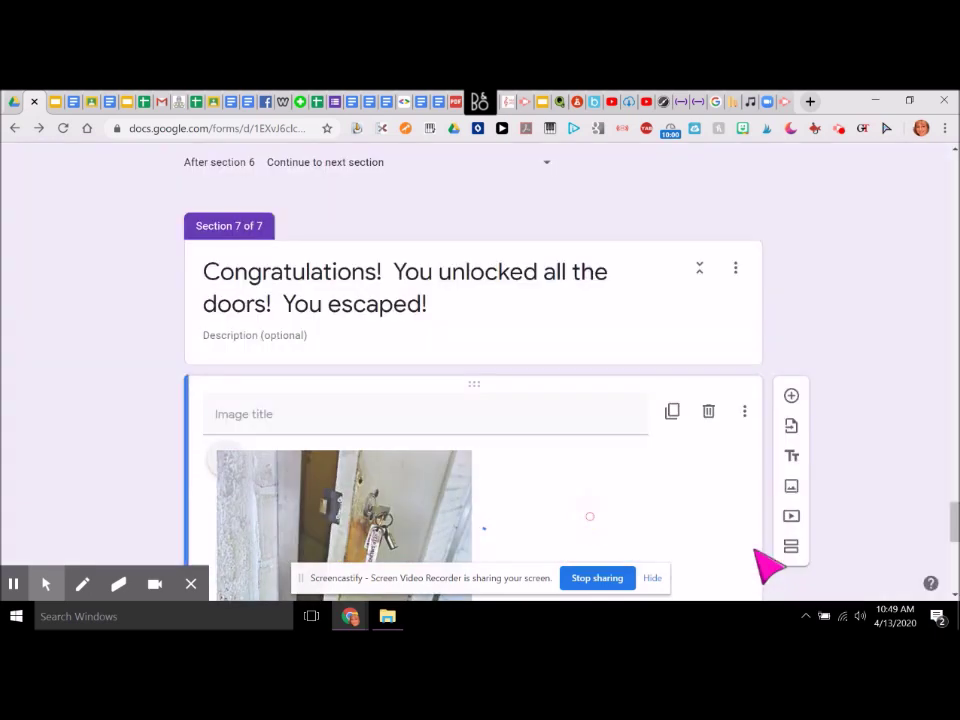
- Delete the duplicated question about string instrument material from section 7
{"action": "left_click_drag", "start_coordinate": [953, 508], "coordinate": [951, 537]}
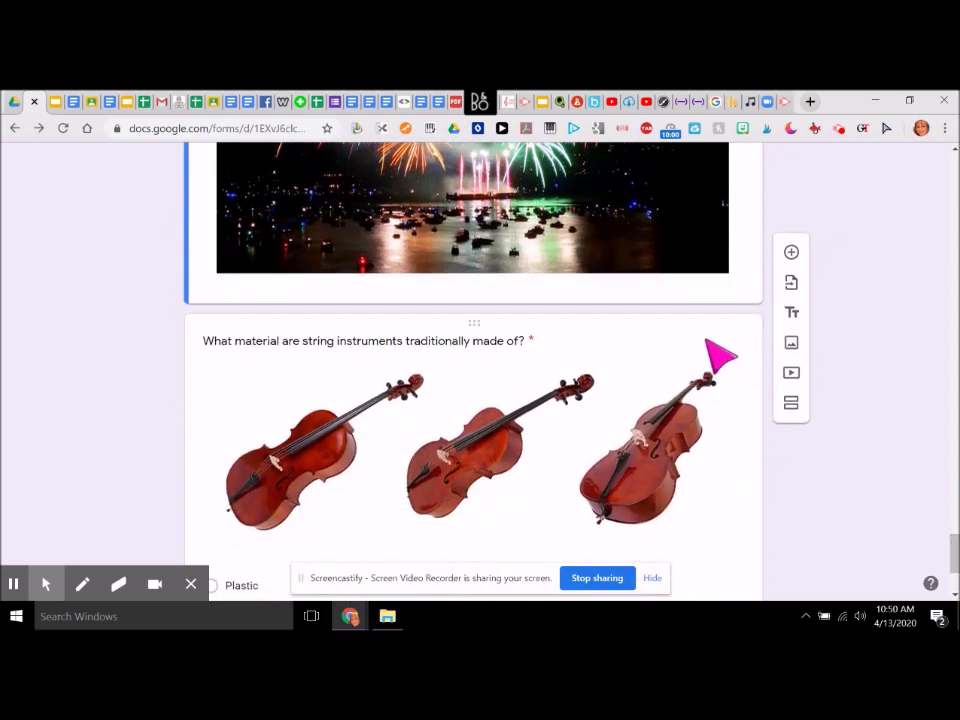
{"action": "left_click", "coordinate": [709, 355]}
{"action": "left_click_drag", "start_coordinate": [953, 482], "coordinate": [953, 560]}
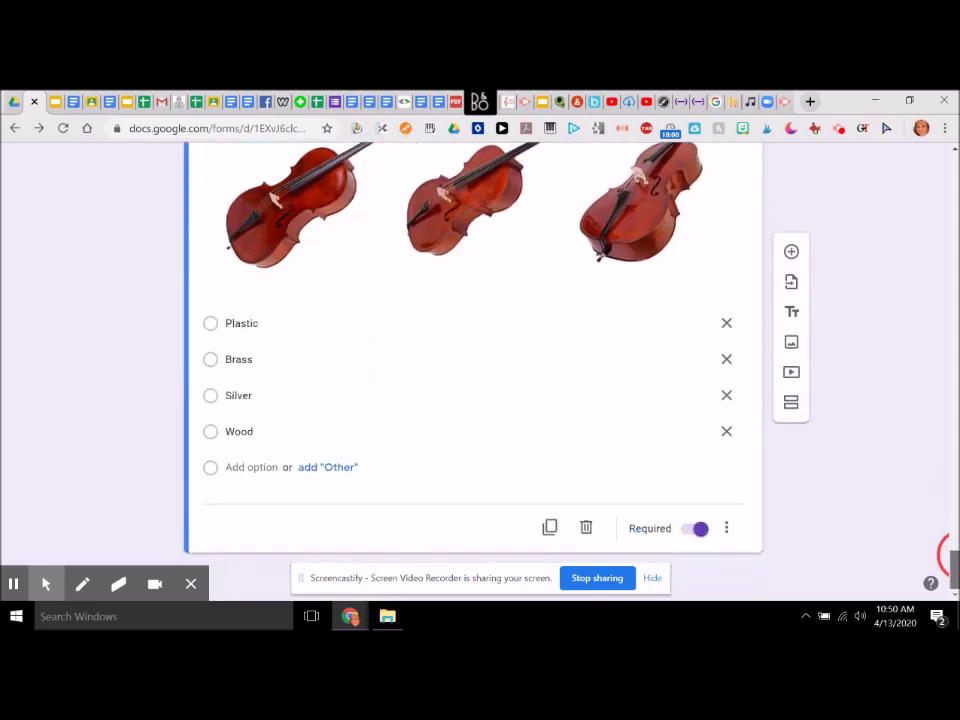
{"action": "left_click", "coordinate": [587, 528]}
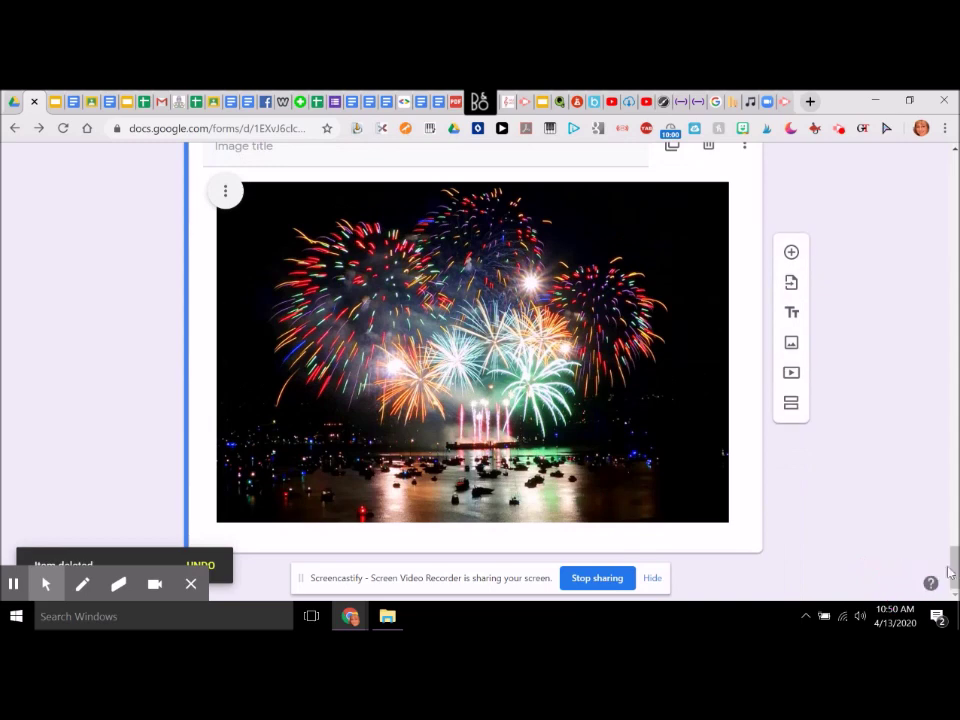
- Enable answer-based section branching for section 5's string instrument question and send the "Wood" answer to section 7
{"action": "left_click_drag", "start_coordinate": [953, 560], "coordinate": [953, 466]}
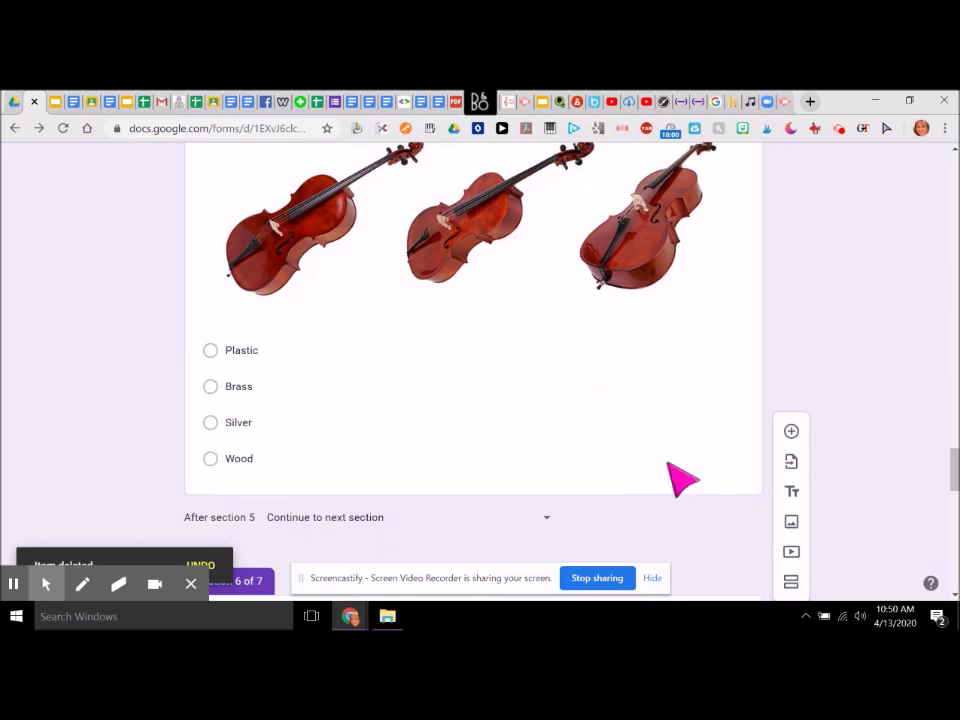
{"action": "left_click", "coordinate": [730, 490]}
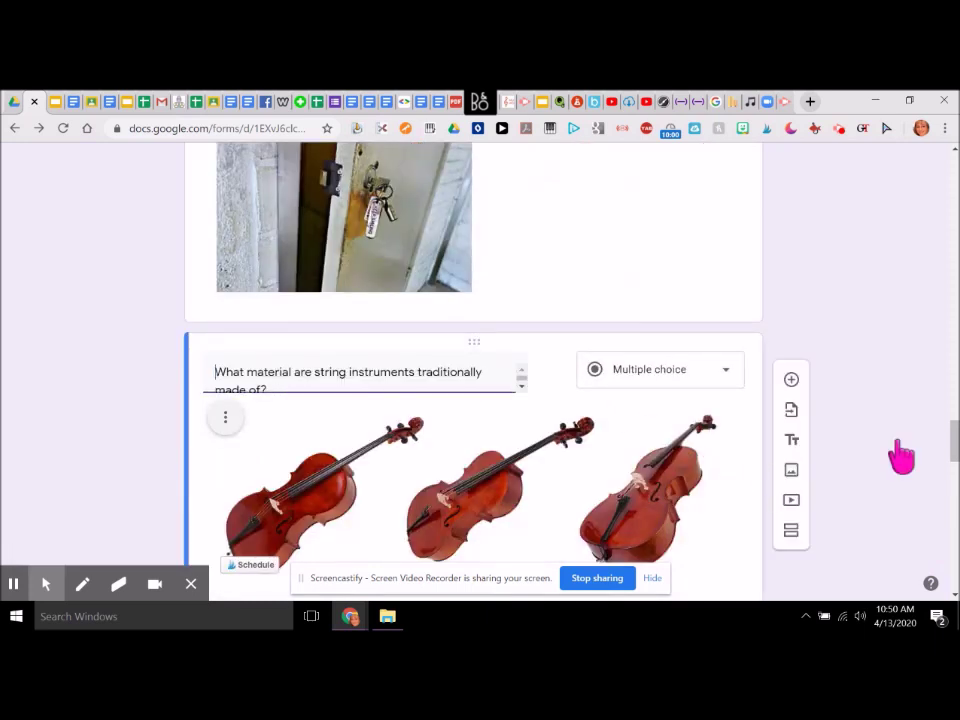
{"action": "left_click_drag", "start_coordinate": [950, 445], "coordinate": [955, 465]}
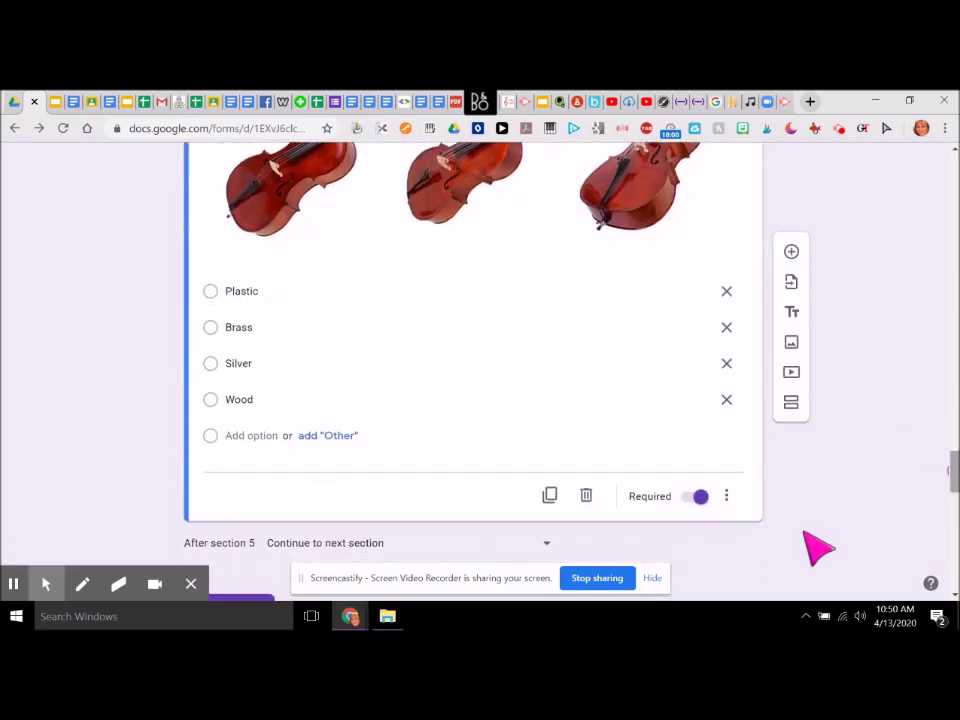
{"action": "left_click", "coordinate": [726, 497]}
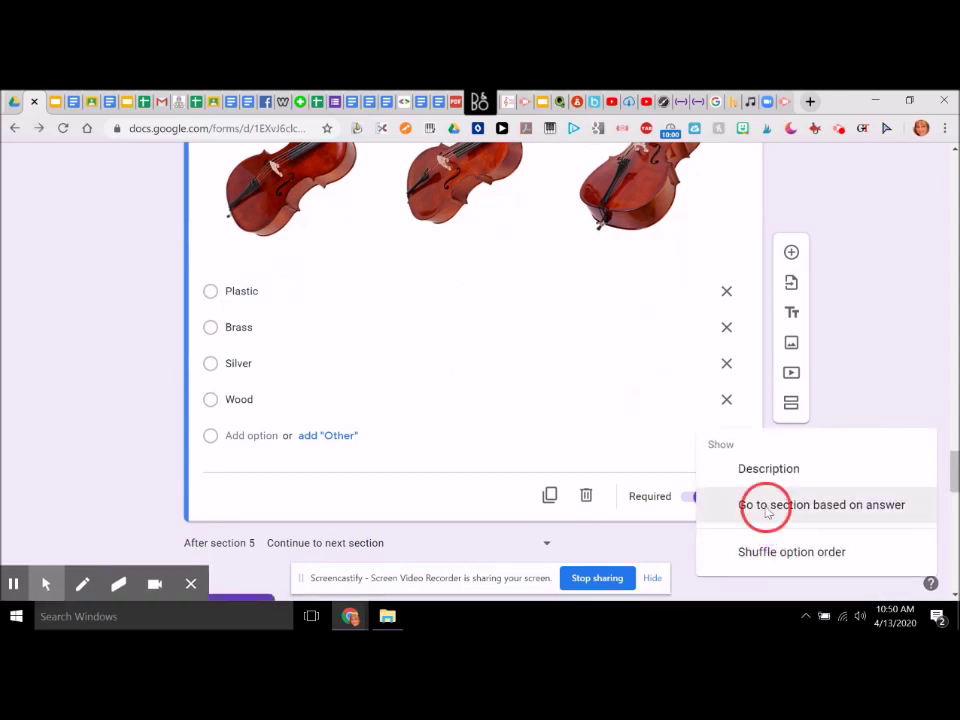
{"action": "left_click", "coordinate": [767, 507]}
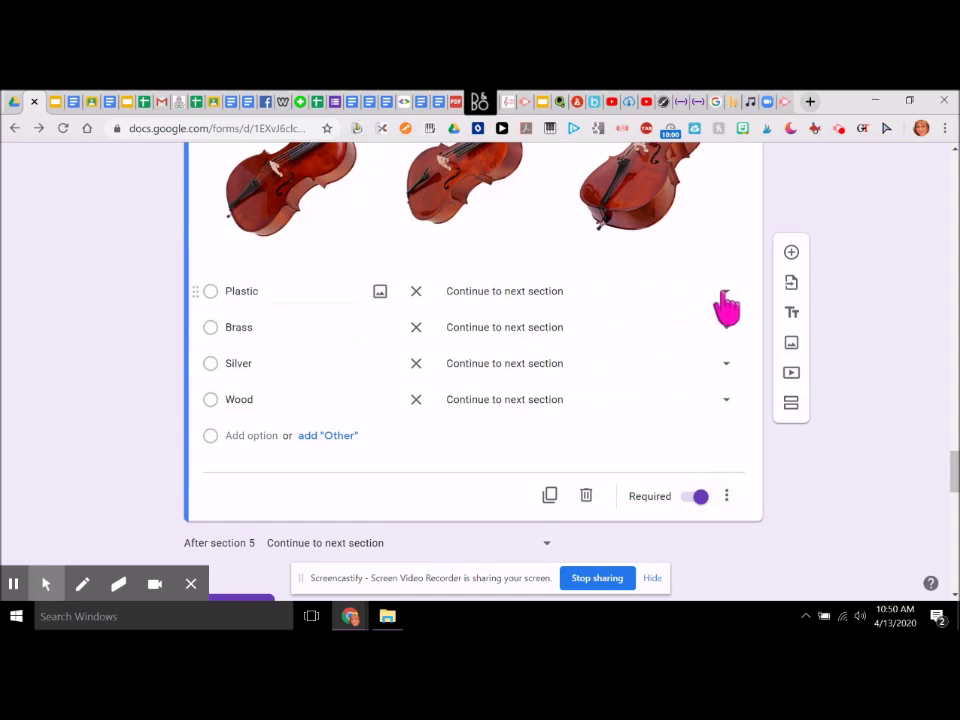
{"action": "mouse_move", "coordinate": [949, 458]}
{"action": "left_mouse_down"}
{"action": "mouse_move", "coordinate": [948, 466]}
{"action": "mouse_move", "coordinate": [948, 446]}
{"action": "left_mouse_up"}
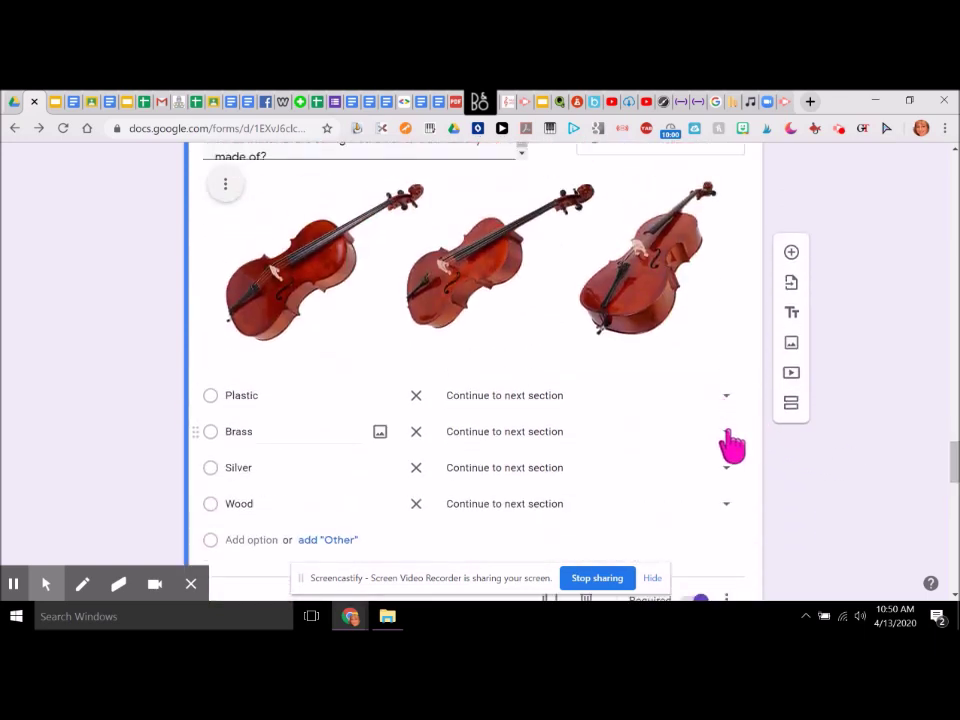
{"action": "left_click", "coordinate": [727, 502]}
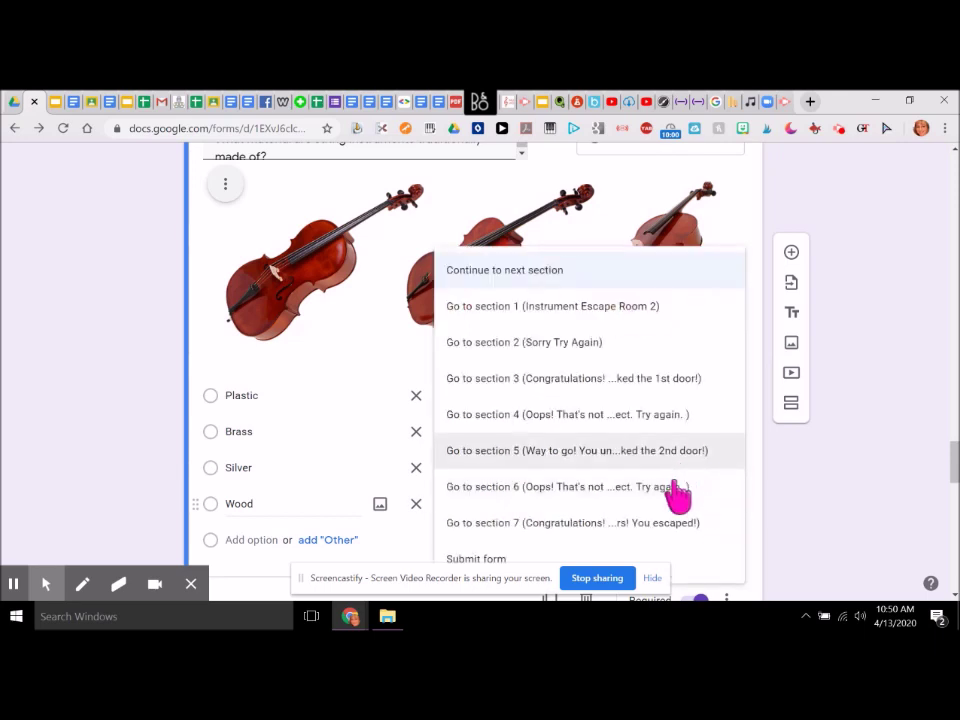
{"action": "left_click", "coordinate": [653, 526]}
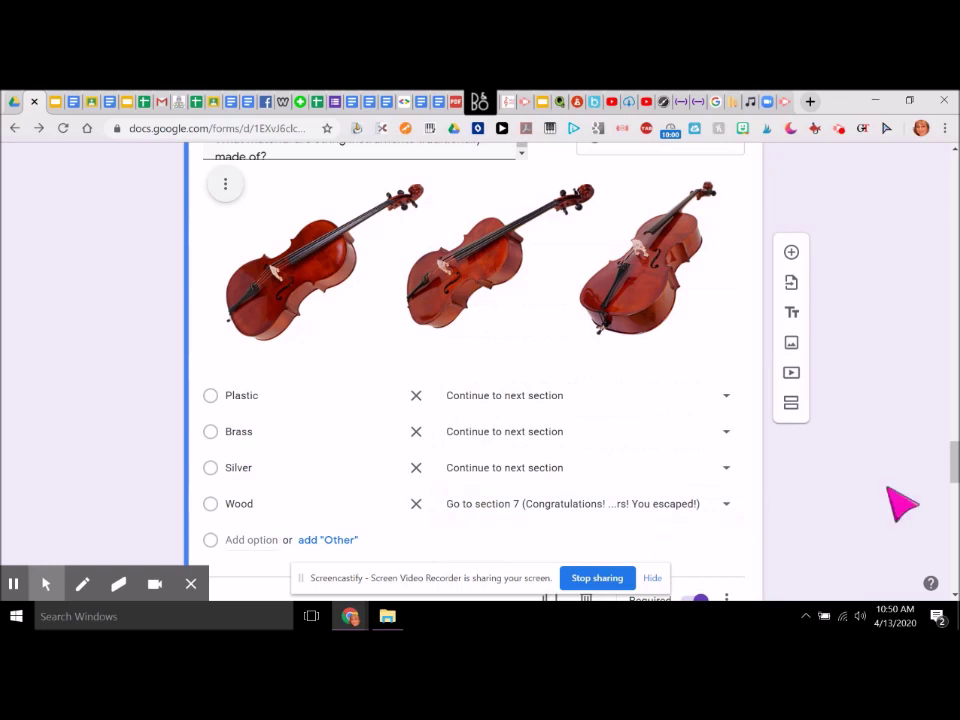
- Set section 6, the second "Oops!" section, to go to section 5 when it ends
{"action": "scroll", "coordinate": [948, 465], "scroll_direction": "down", "scroll_amount": 5}
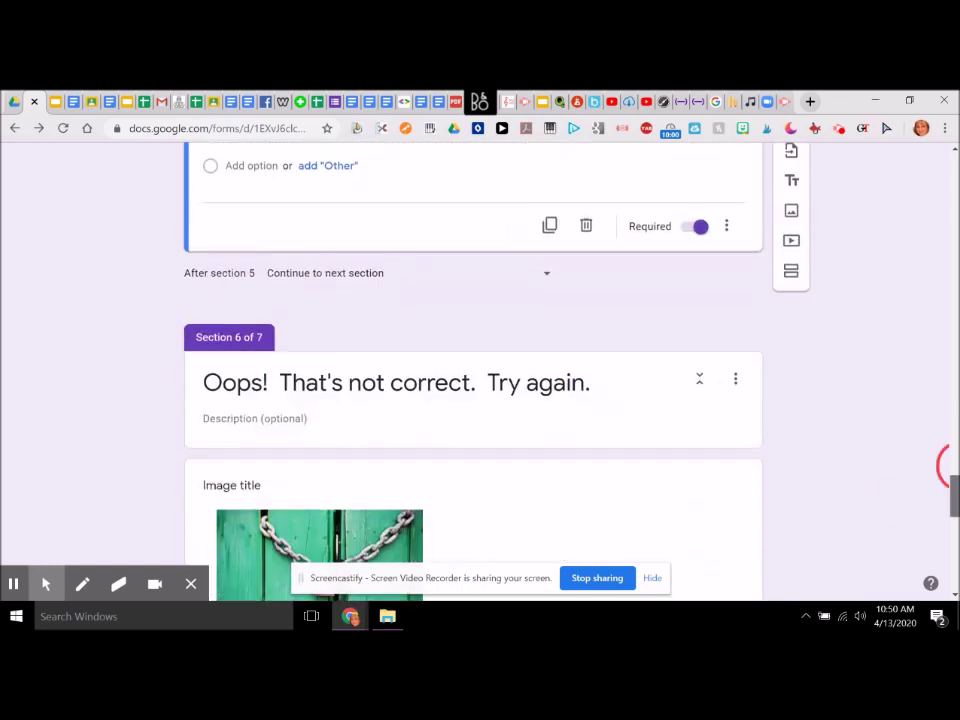
{"action": "scroll", "coordinate": [948, 465], "scroll_direction": "down", "scroll_amount": 3}
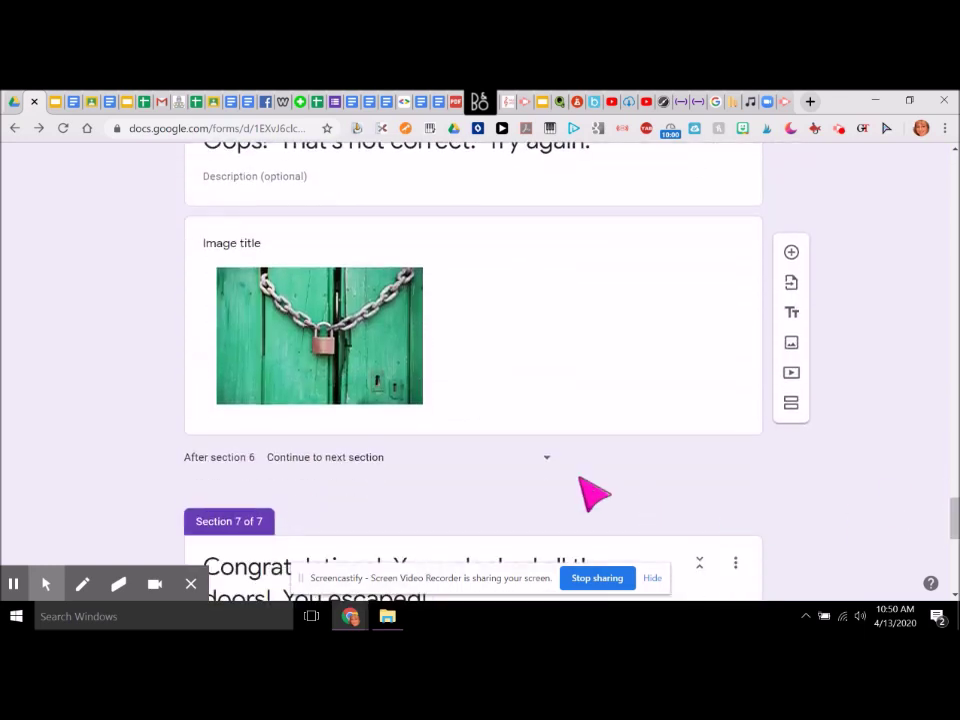
{"action": "left_click", "coordinate": [360, 460]}
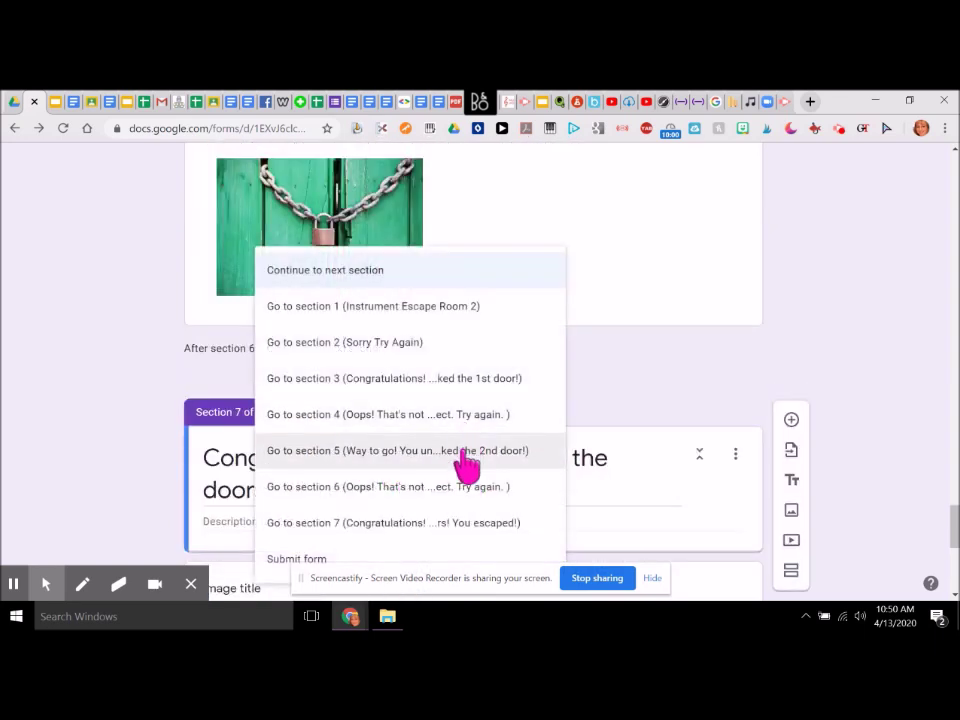
{"action": "left_click", "coordinate": [466, 452]}
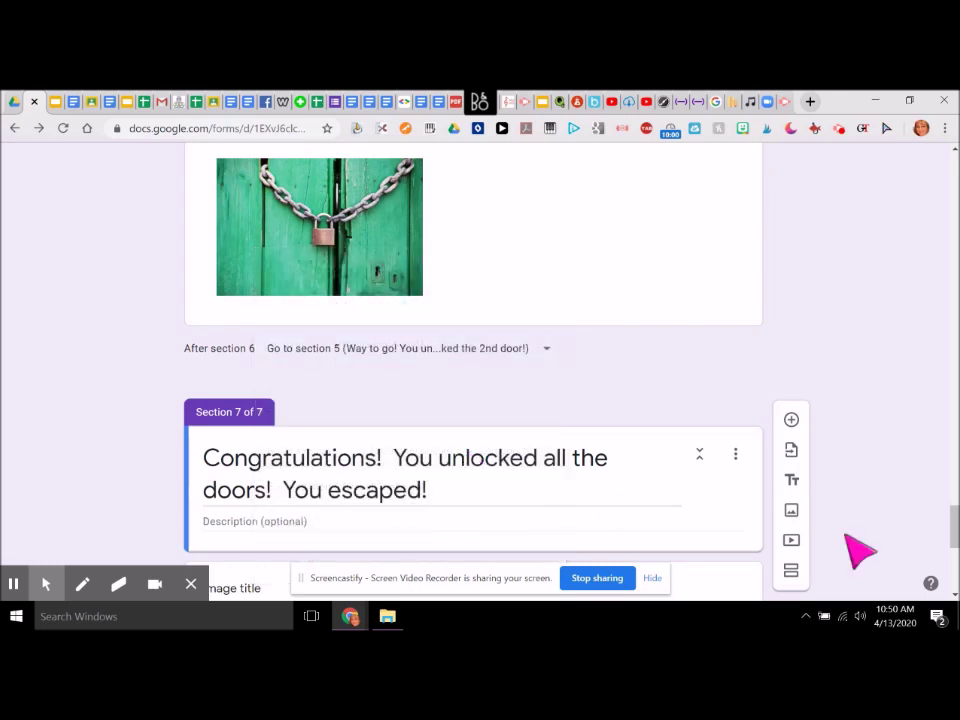
- Set section 4, the first "Oops!" section, to go to section 3 when it ends
{"action": "left_click_drag", "start_coordinate": [955, 528], "coordinate": [945, 405]}
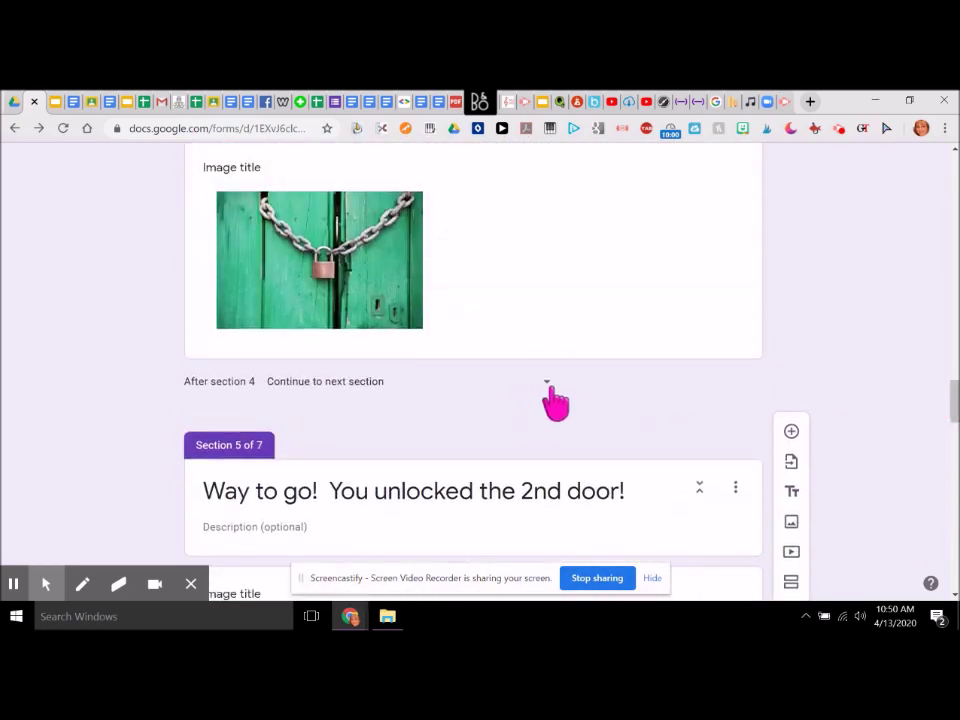
{"action": "left_click", "coordinate": [548, 390]}
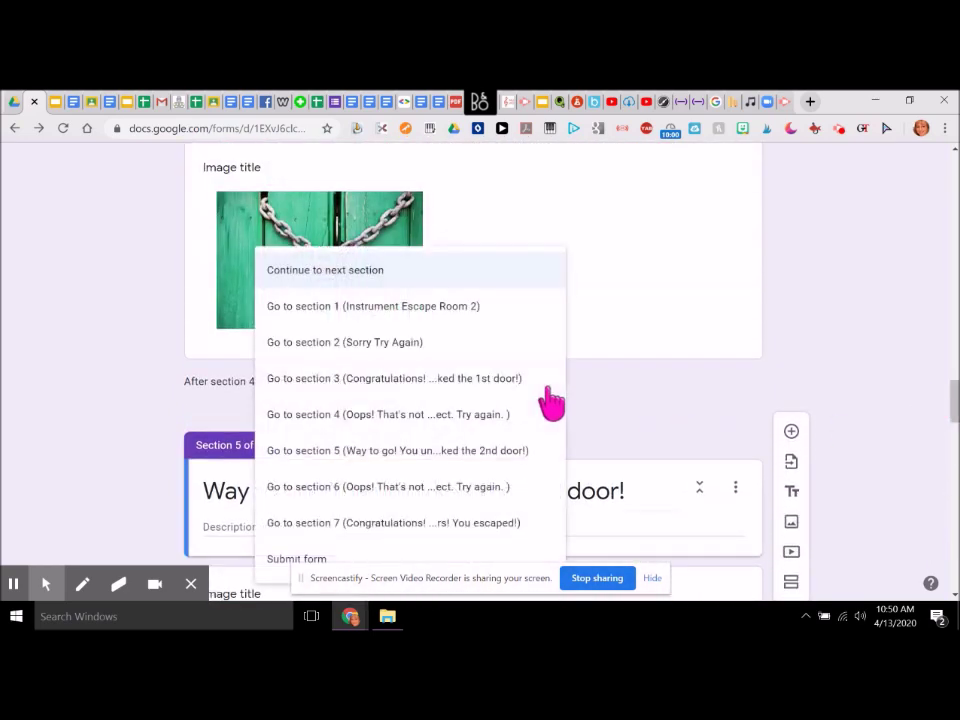
{"action": "left_click", "coordinate": [491, 386]}
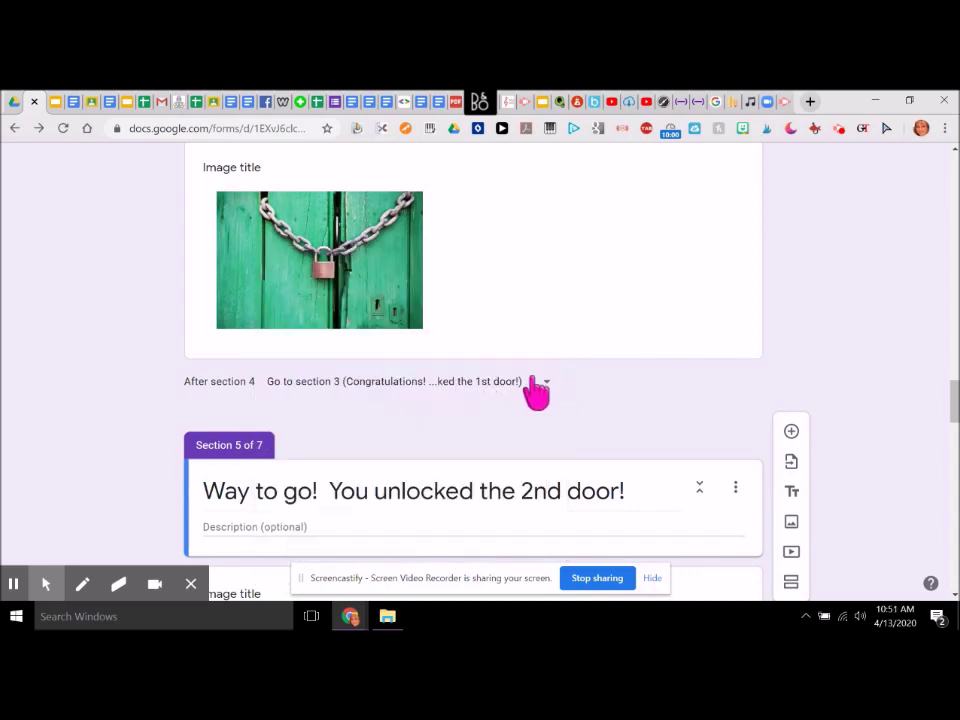
{"action": "left_click_drag", "start_coordinate": [952, 410], "coordinate": [942, 199]}
{"action": "scroll", "coordinate": [942, 198], "scroll_direction": "up", "scroll_amount": 3}
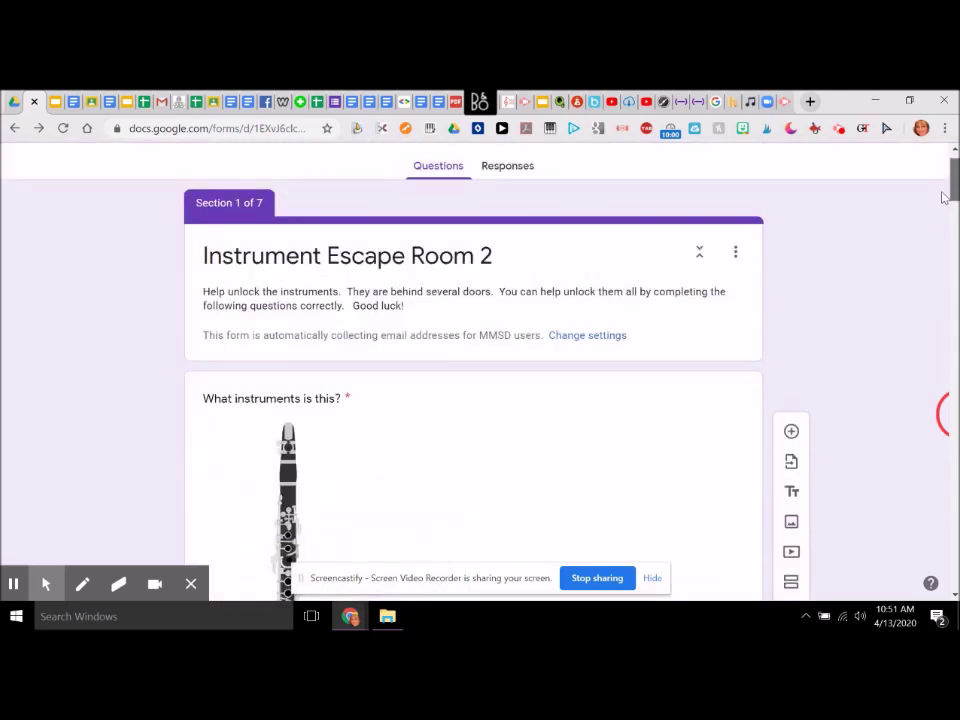
{"action": "scroll", "coordinate": [942, 198], "scroll_direction": "down", "scroll_amount": 2}
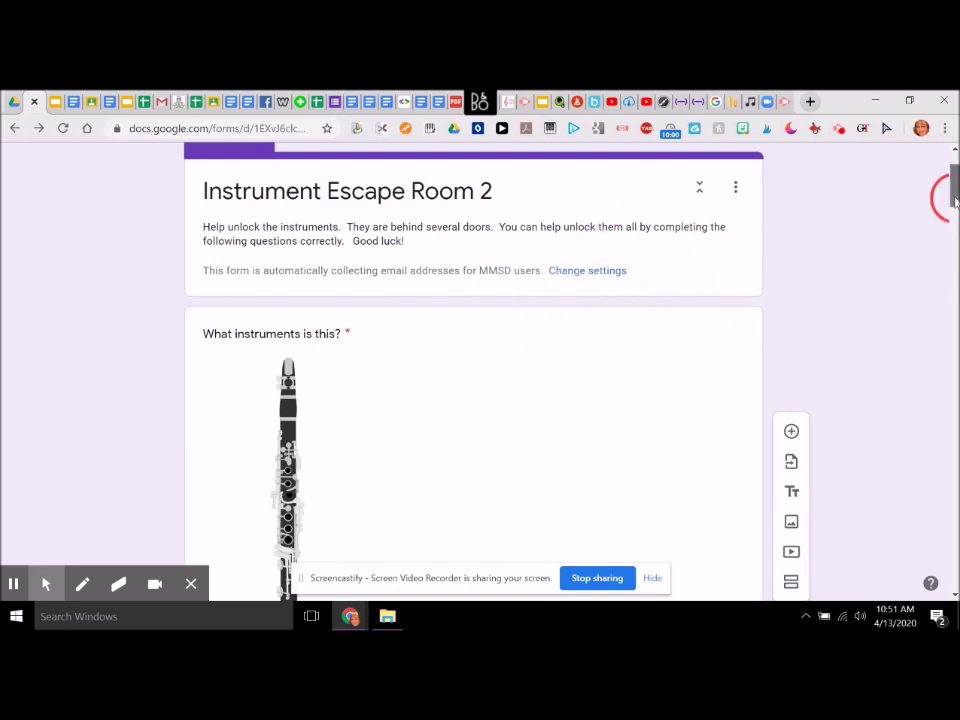
{"action": "mouse_move", "coordinate": [955, 200]}
{"action": "left_mouse_down"}
{"action": "mouse_move", "coordinate": [955, 212]}
{"action": "mouse_move", "coordinate": [955, 180]}
{"action": "left_mouse_up"}
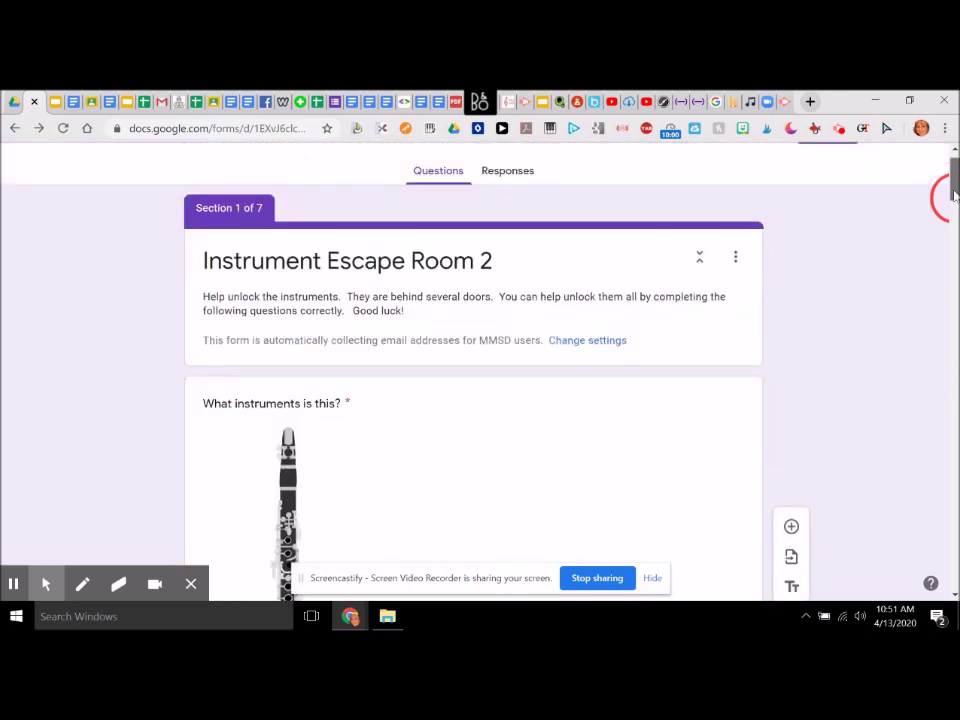
- Check where each answer of section 1's clarinet question leads
{"action": "left_click", "coordinate": [646, 266]}
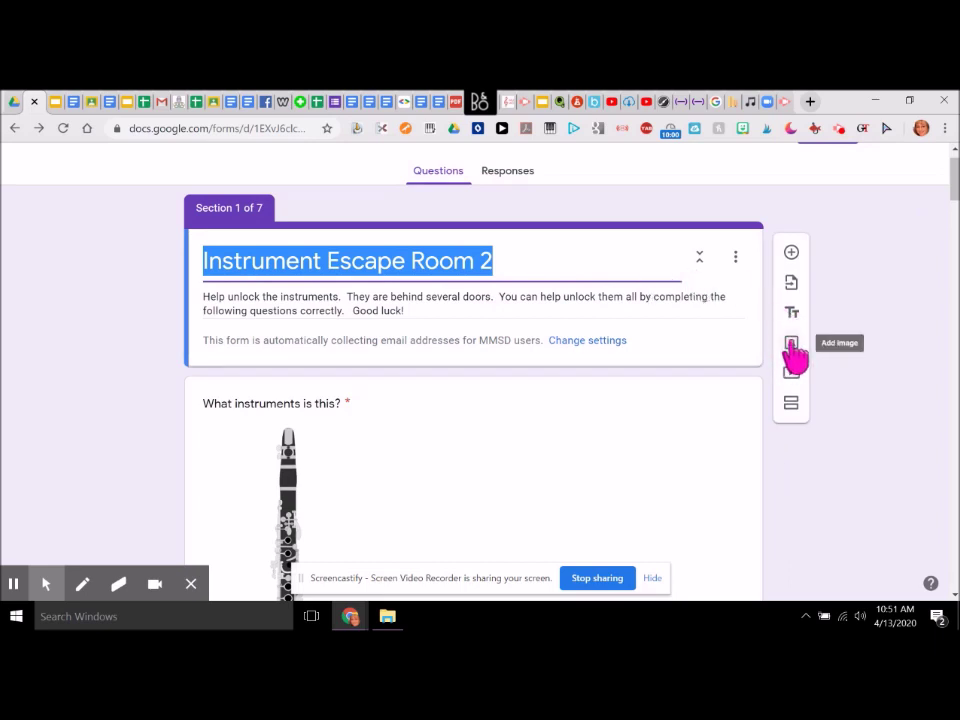
{"action": "left_click_drag", "start_coordinate": [955, 185], "coordinate": [953, 247]}
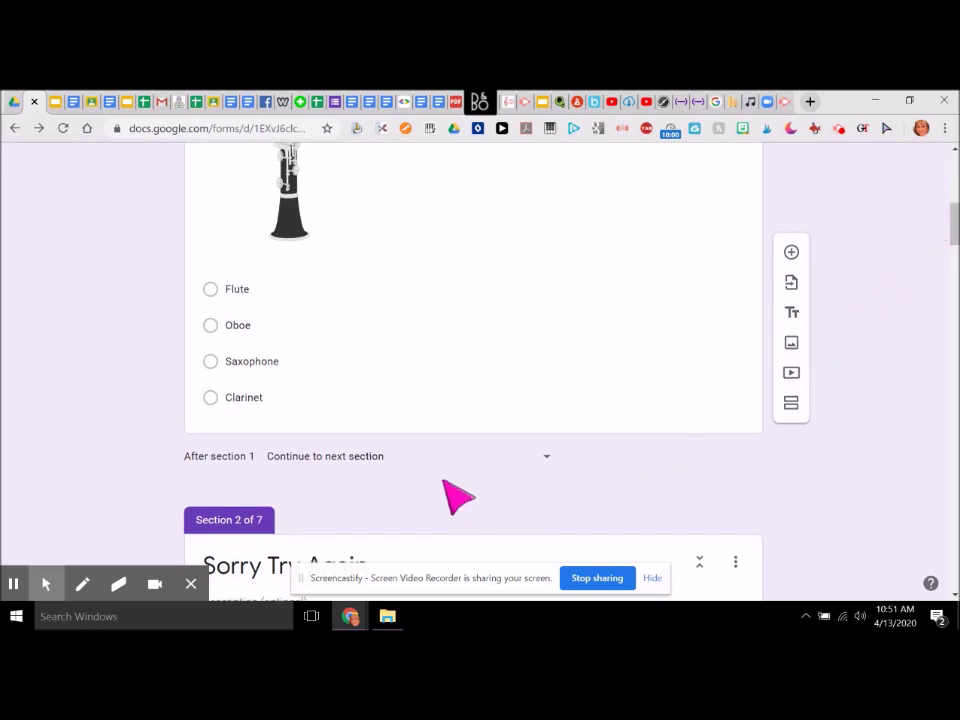
{"action": "left_click", "coordinate": [703, 408]}
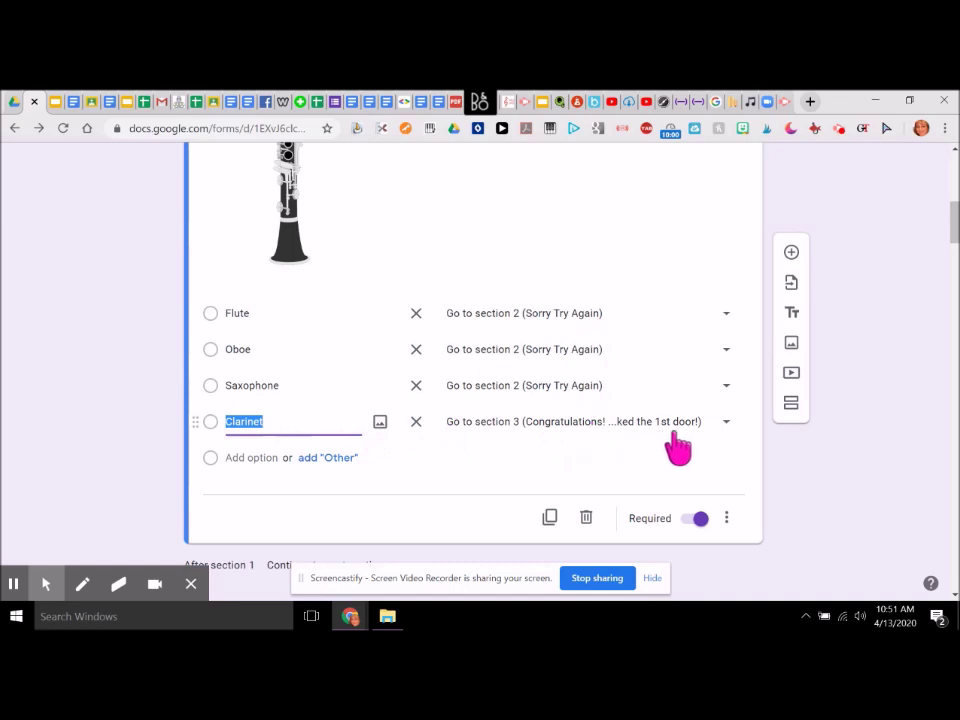
- Retitle section 2 as "Sorry! Try Again."
{"action": "left_click_drag", "start_coordinate": [955, 233], "coordinate": [955, 275]}
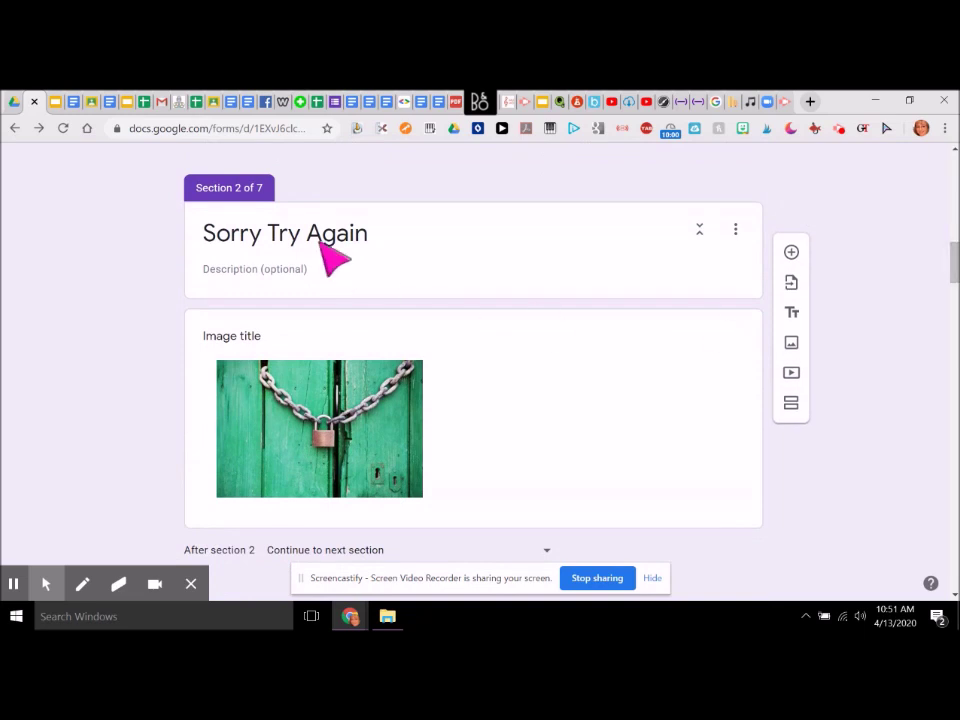
{"action": "scroll", "coordinate": [381, 256], "scroll_direction": "down", "scroll_amount": 1}
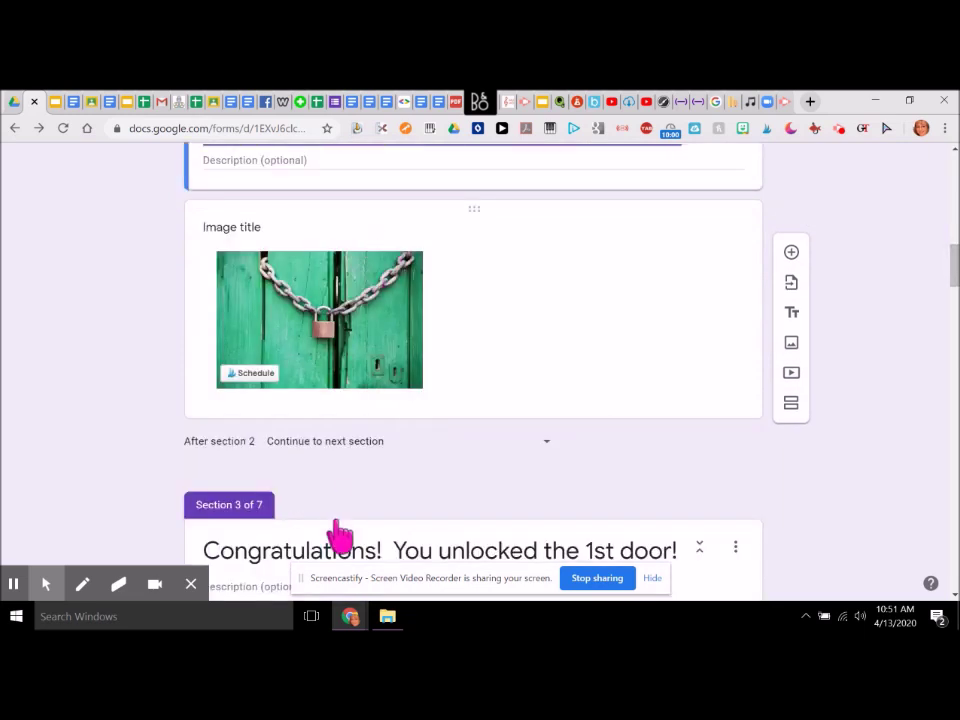
{"action": "scroll", "coordinate": [533, 306], "scroll_direction": "up", "scroll_amount": 1}
- Change section 3's title to "You did it! You unlocked the 1st door!"
{"action": "left_click_drag", "start_coordinate": [955, 258], "coordinate": [948, 314]}
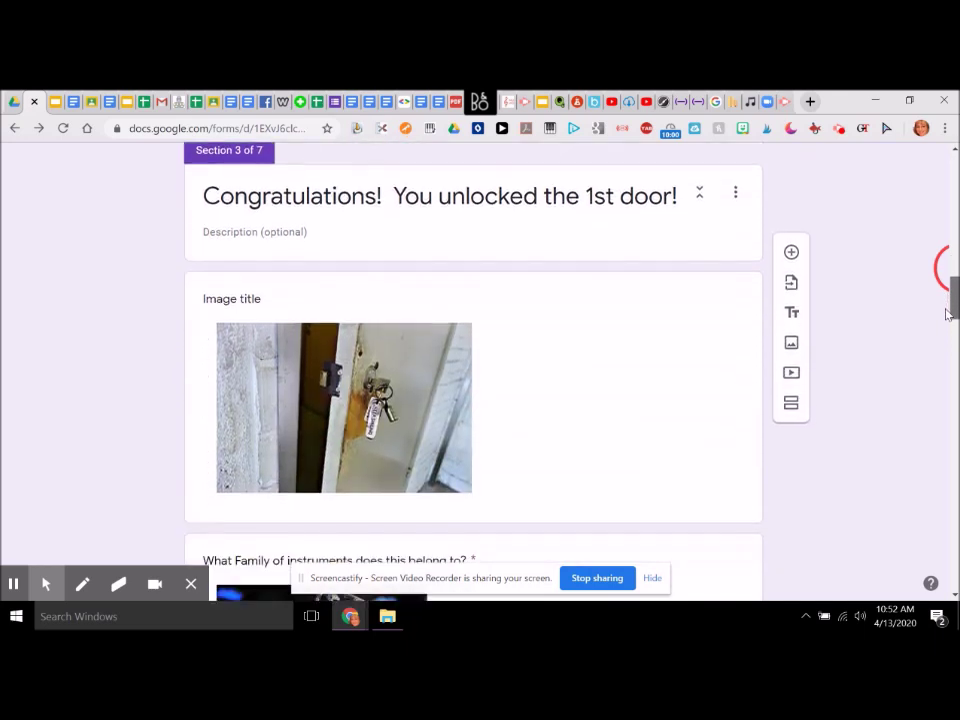
{"action": "left_click", "coordinate": [369, 204]}
{"action": "left_click", "coordinate": [368, 199]}
{"action": "left_click_drag", "start_coordinate": [380, 200], "coordinate": [208, 207]}
{"action": "type", "text": "You did it"}
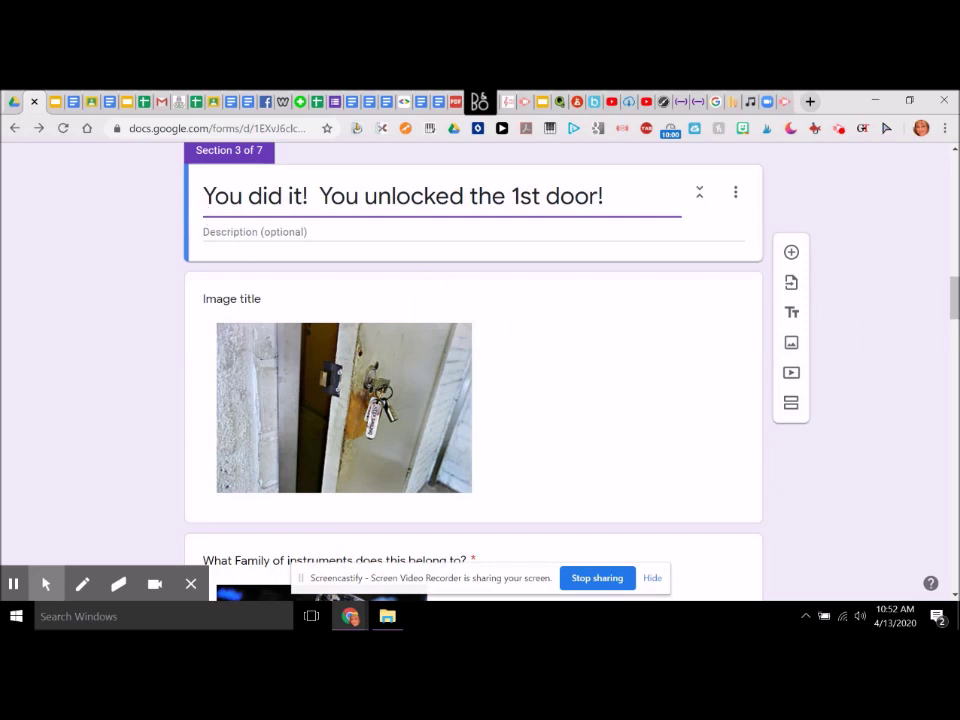
- Set section 2, the locked-door section, to go to section 1 when it ends
{"action": "mouse_move", "coordinate": [955, 300]}
{"action": "left_mouse_down"}
{"action": "mouse_move", "coordinate": [955, 336]}
{"action": "mouse_move", "coordinate": [955, 276]}
{"action": "left_mouse_up"}
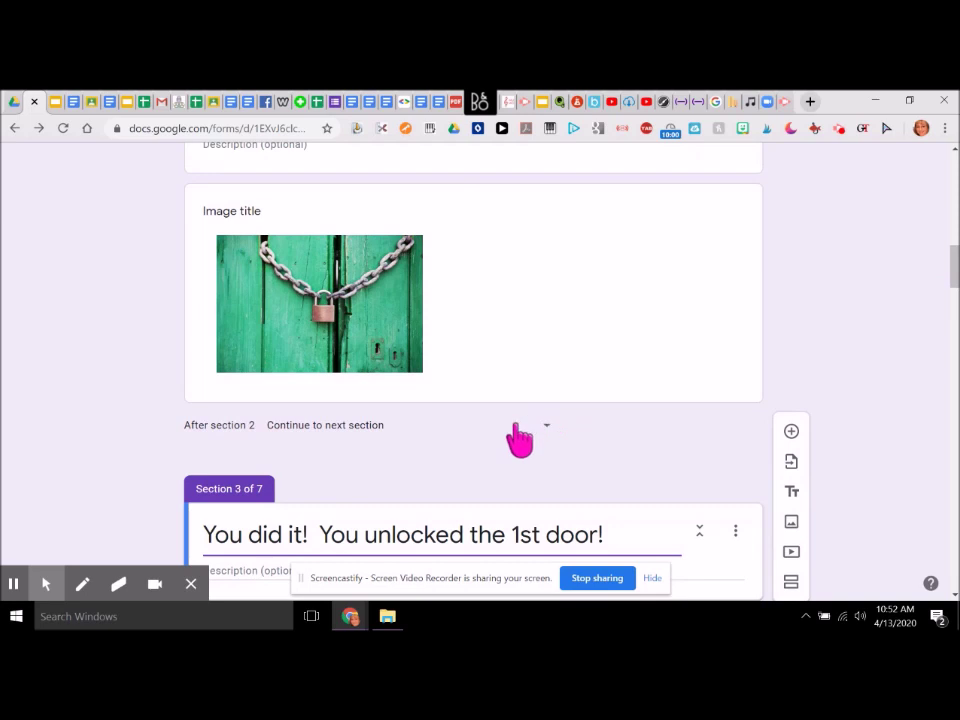
{"action": "left_click", "coordinate": [545, 426]}
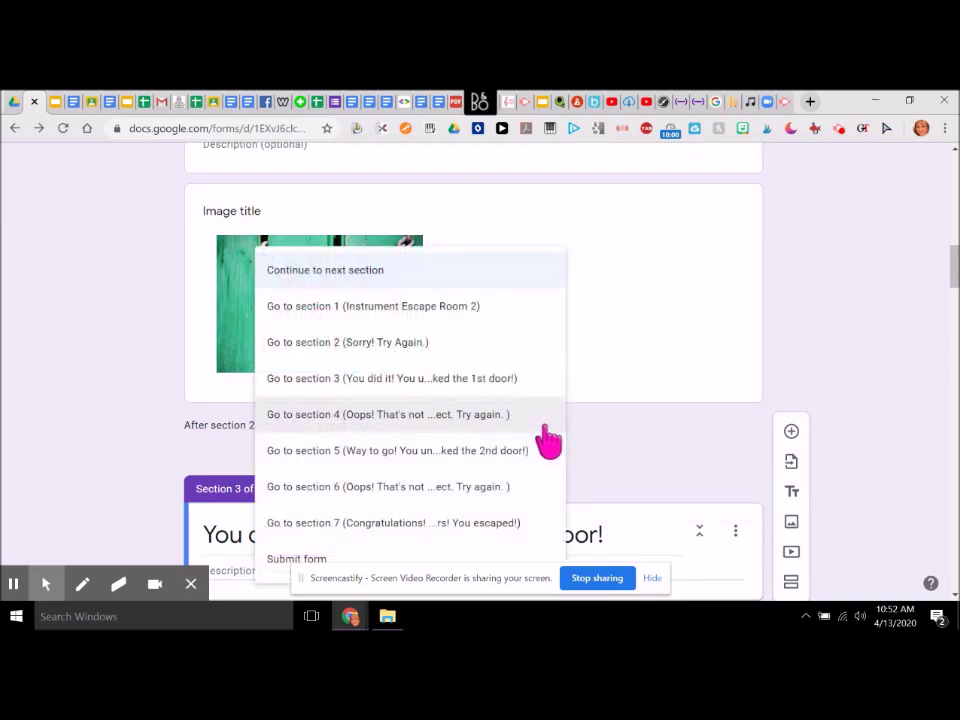
{"action": "left_click", "coordinate": [476, 310]}
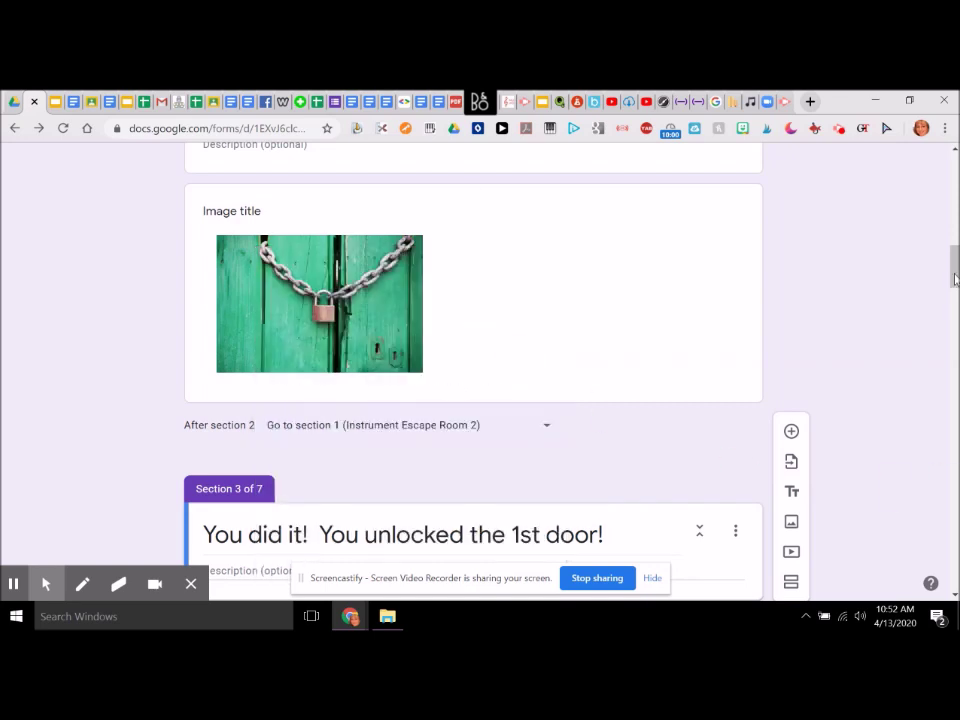
- Send the "Brass" answer of section 3's instrument family question to section 5
{"action": "left_click_drag", "start_coordinate": [955, 268], "coordinate": [936, 360]}
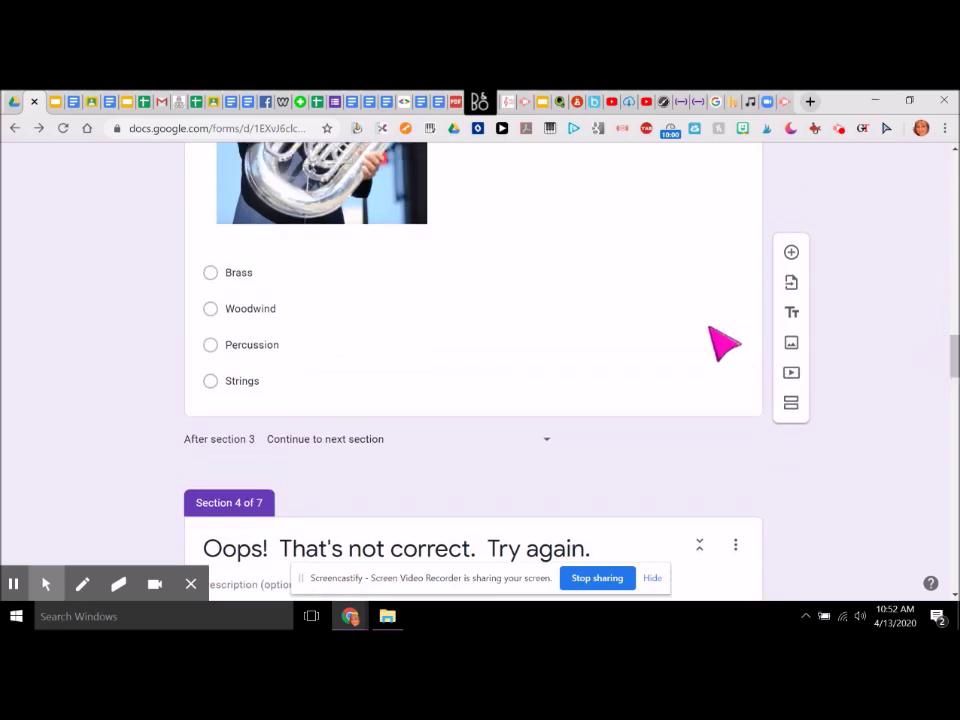
{"action": "left_click", "coordinate": [721, 400]}
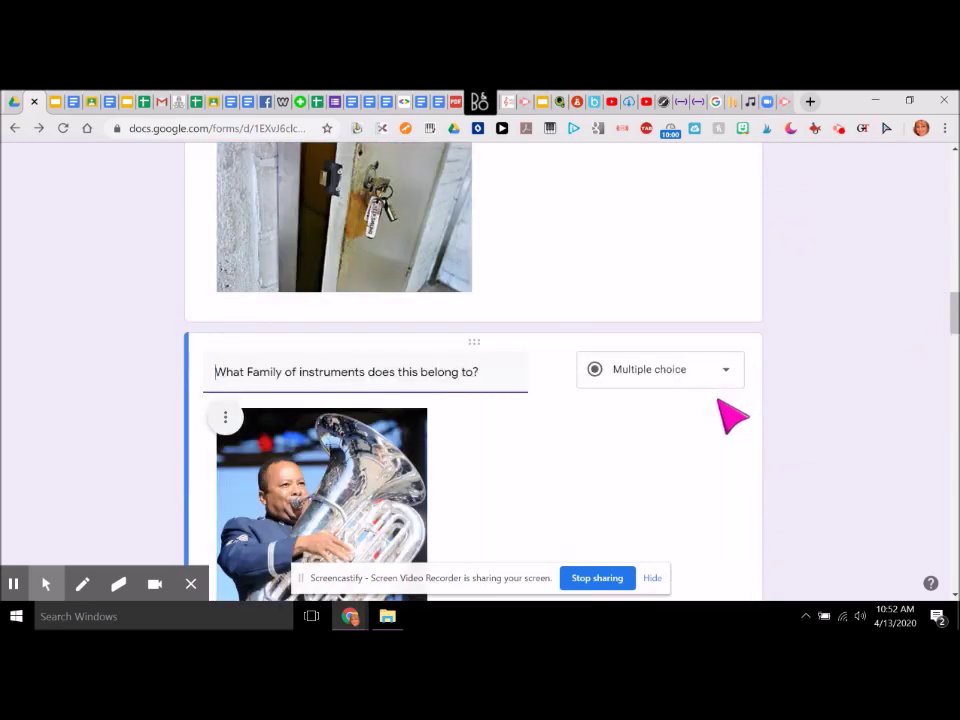
{"action": "left_click", "coordinate": [955, 311]}
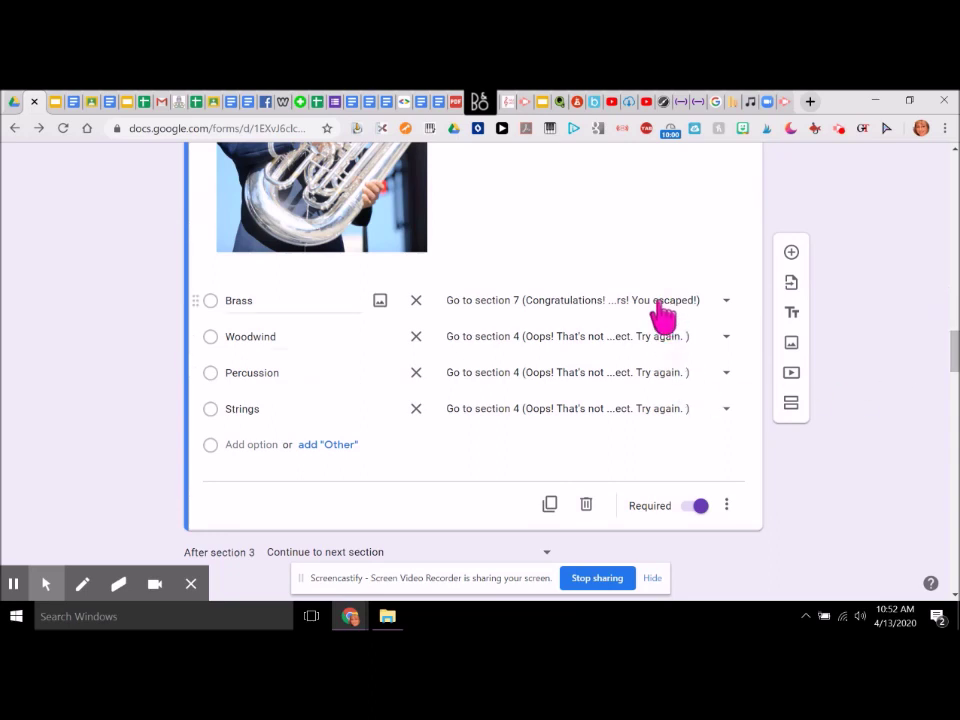
{"action": "left_click", "coordinate": [724, 302]}
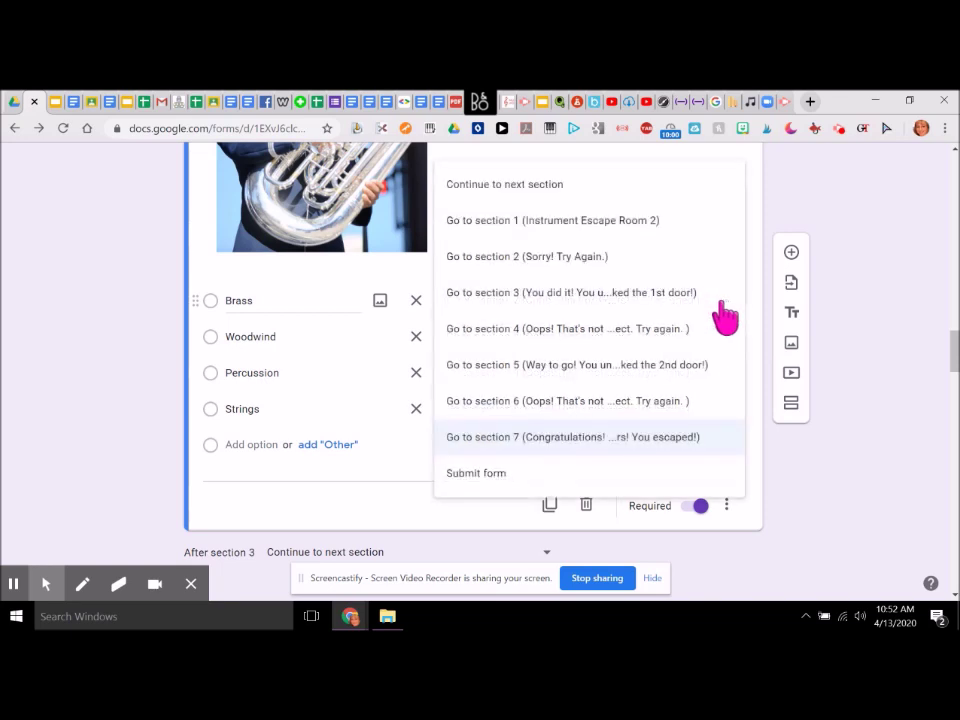
{"action": "left_click", "coordinate": [620, 366]}
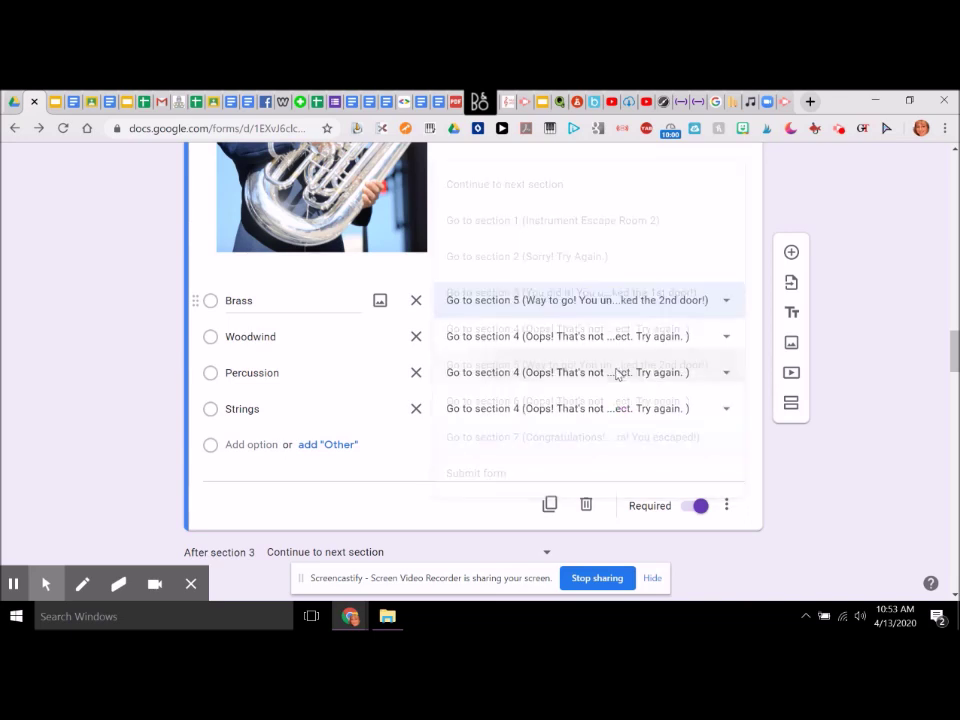
- Check the destinations after sections 4 and 6 and the answer branching of section 5's string instrument question
{"action": "left_click_drag", "start_coordinate": [955, 352], "coordinate": [955, 433]}
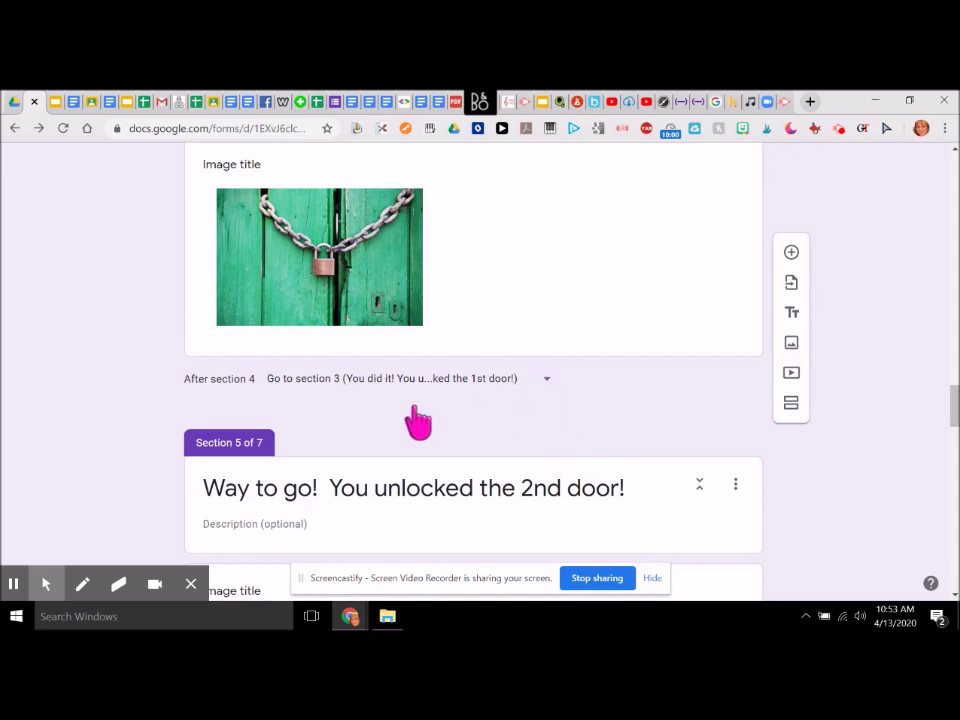
{"action": "mouse_move", "coordinate": [952, 406]}
{"action": "left_mouse_down"}
{"action": "mouse_move", "coordinate": [952, 439]}
{"action": "mouse_move", "coordinate": [955, 414]}
{"action": "left_mouse_up"}
{"action": "left_click_drag", "start_coordinate": [953, 410], "coordinate": [953, 364]}
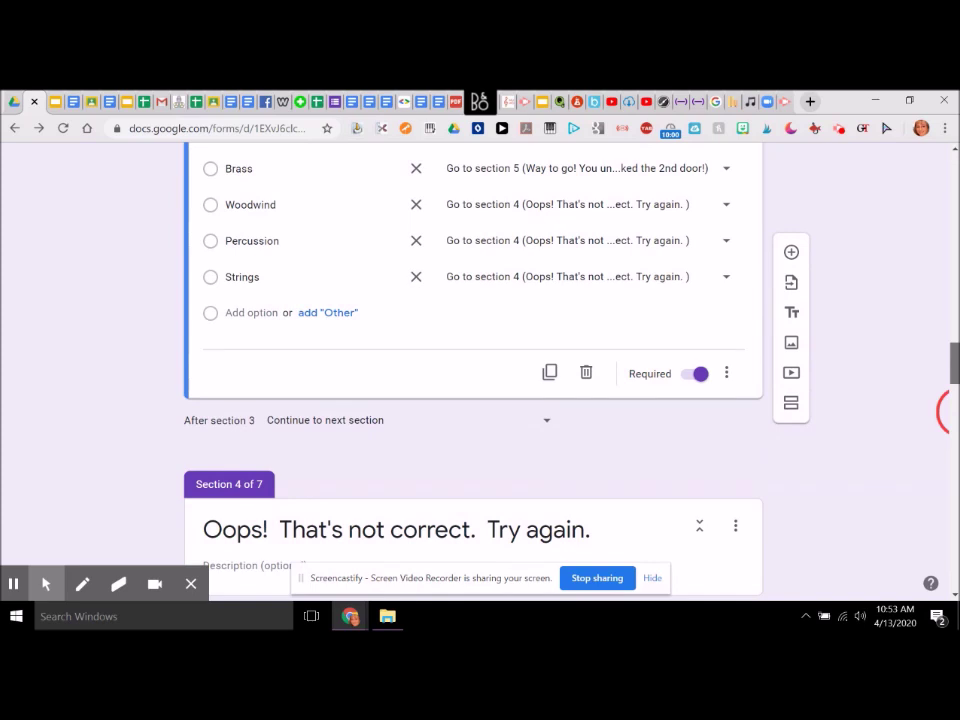
{"action": "left_click_drag", "start_coordinate": [953, 364], "coordinate": [953, 482]}
{"action": "left_click", "coordinate": [660, 478]}
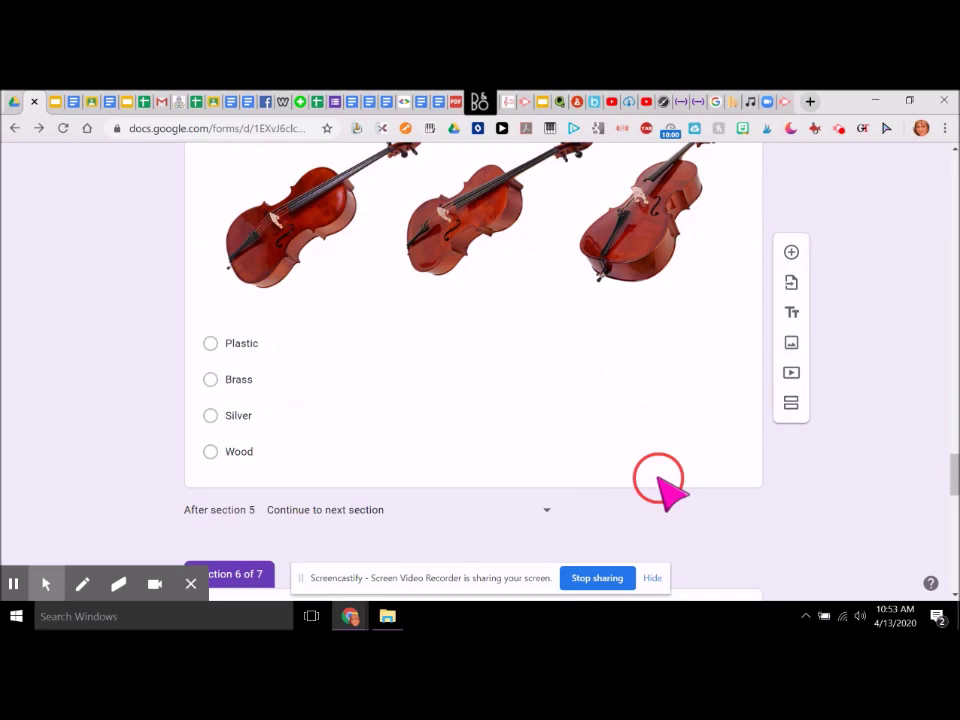
{"action": "left_click_drag", "start_coordinate": [948, 440], "coordinate": [952, 482]}
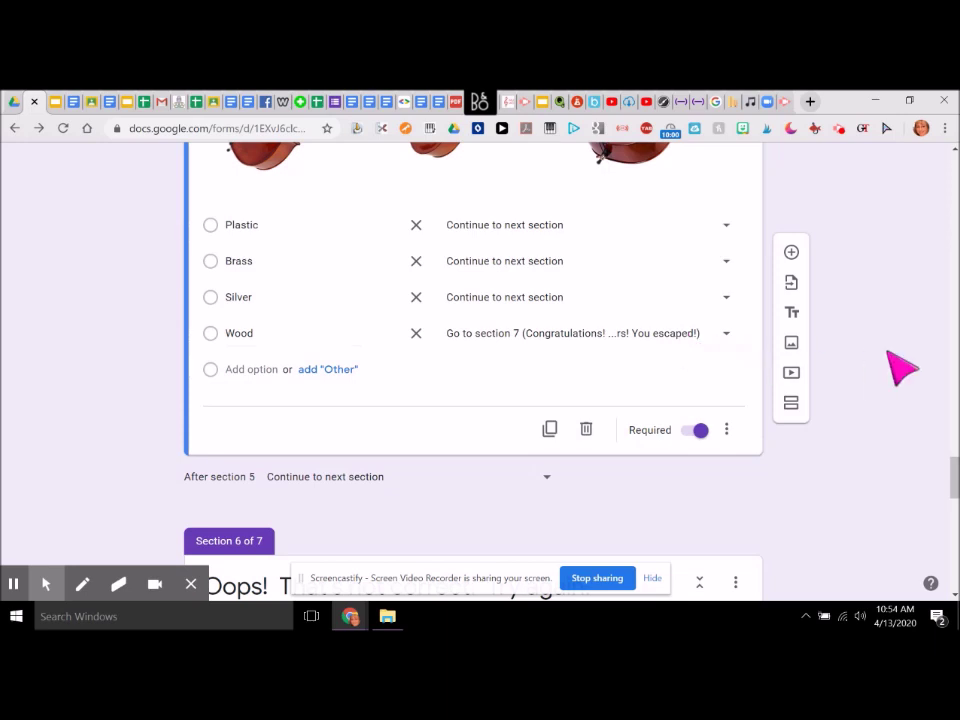
{"action": "left_click_drag", "start_coordinate": [955, 455], "coordinate": [955, 490]}
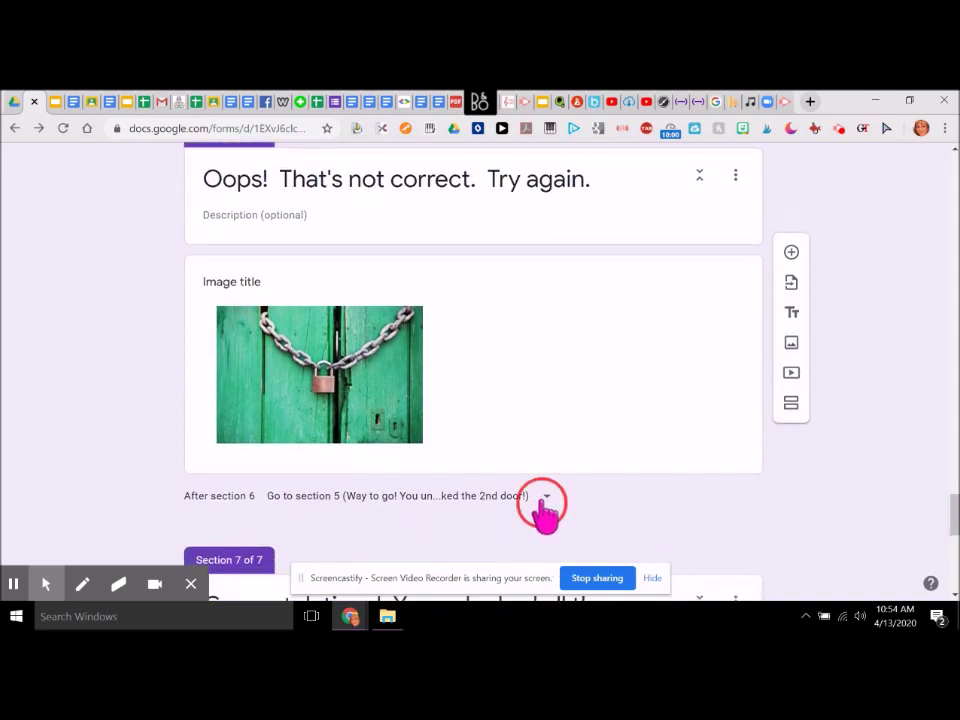
{"action": "left_click", "coordinate": [545, 497]}
{"action": "left_click", "coordinate": [506, 450]}
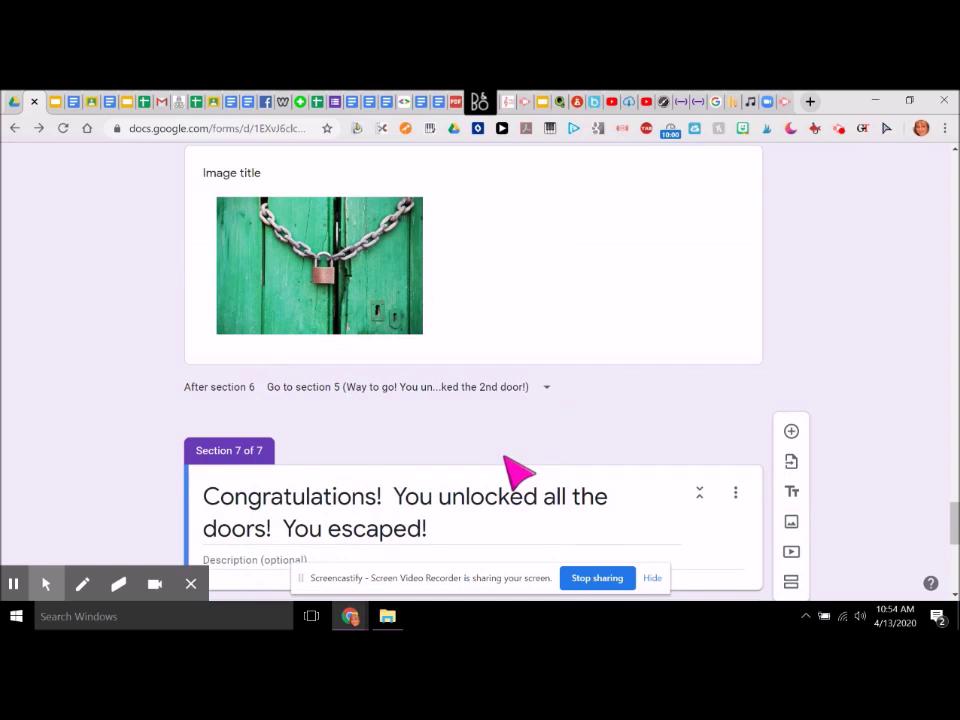
- Add a required short-answer question "What is your name?" to section 7
{"action": "left_click_drag", "start_coordinate": [955, 514], "coordinate": [955, 563]}
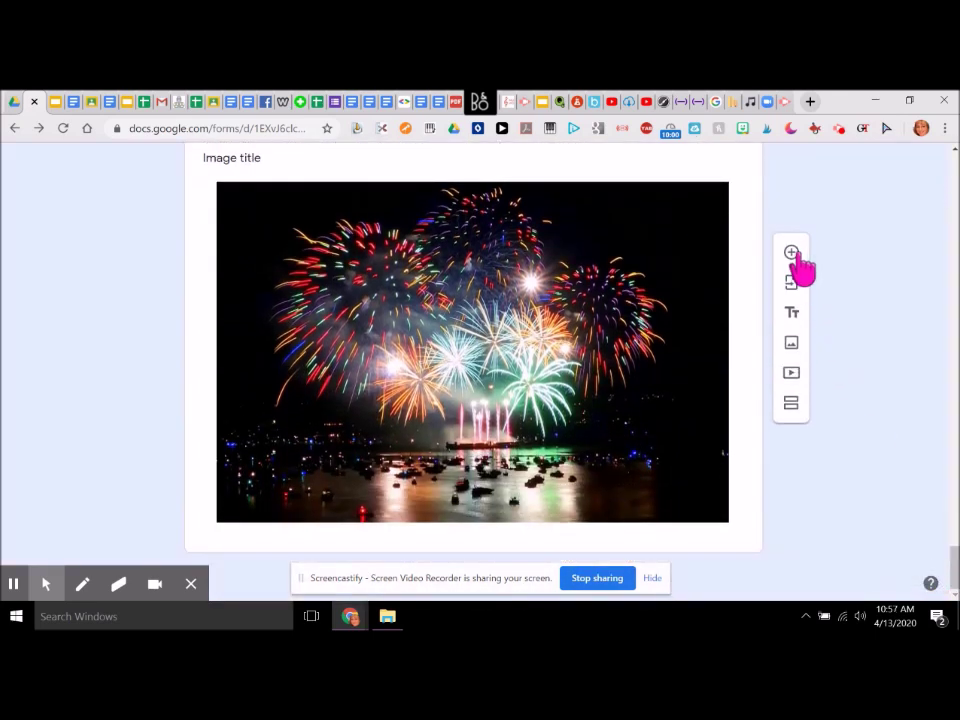
{"action": "left_click", "coordinate": [797, 255]}
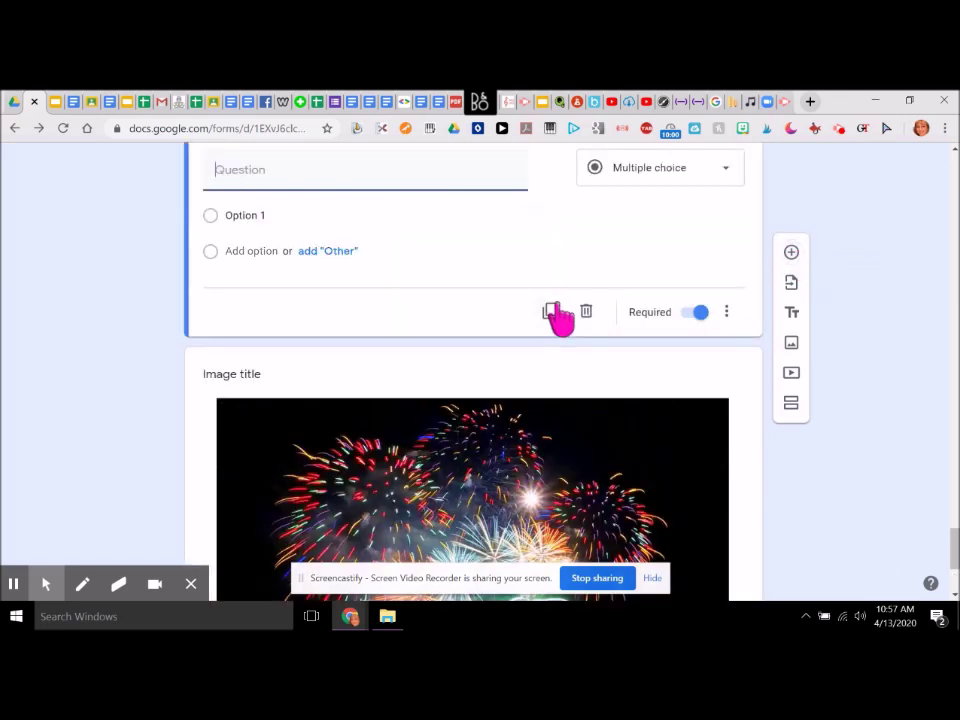
{"action": "left_click_drag", "start_coordinate": [955, 550], "coordinate": [955, 535]}
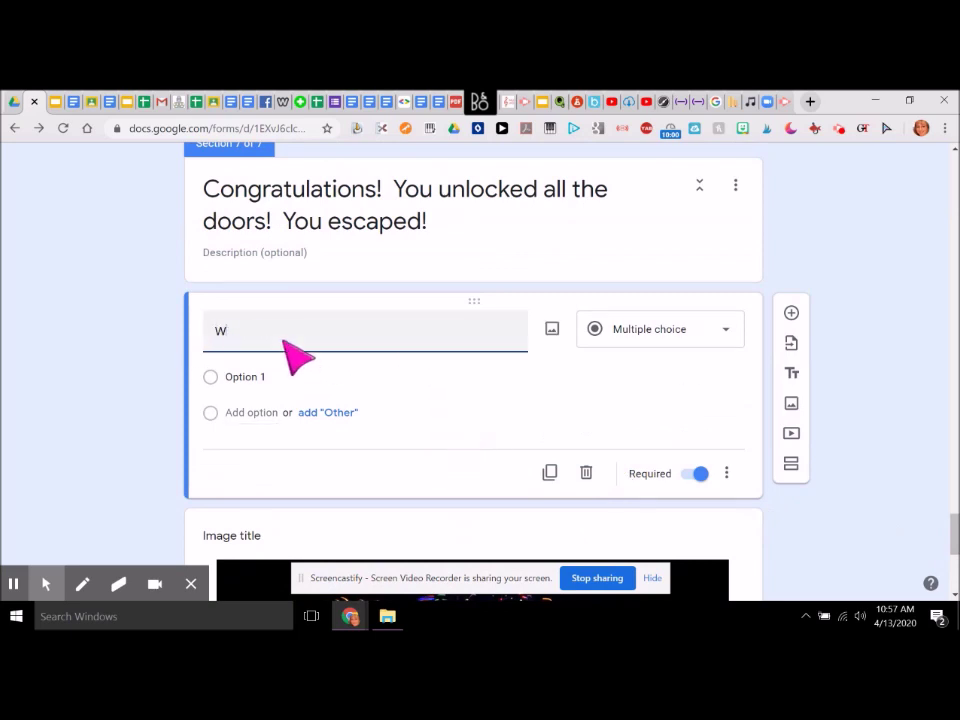
{"action": "type", "text": "name?"}
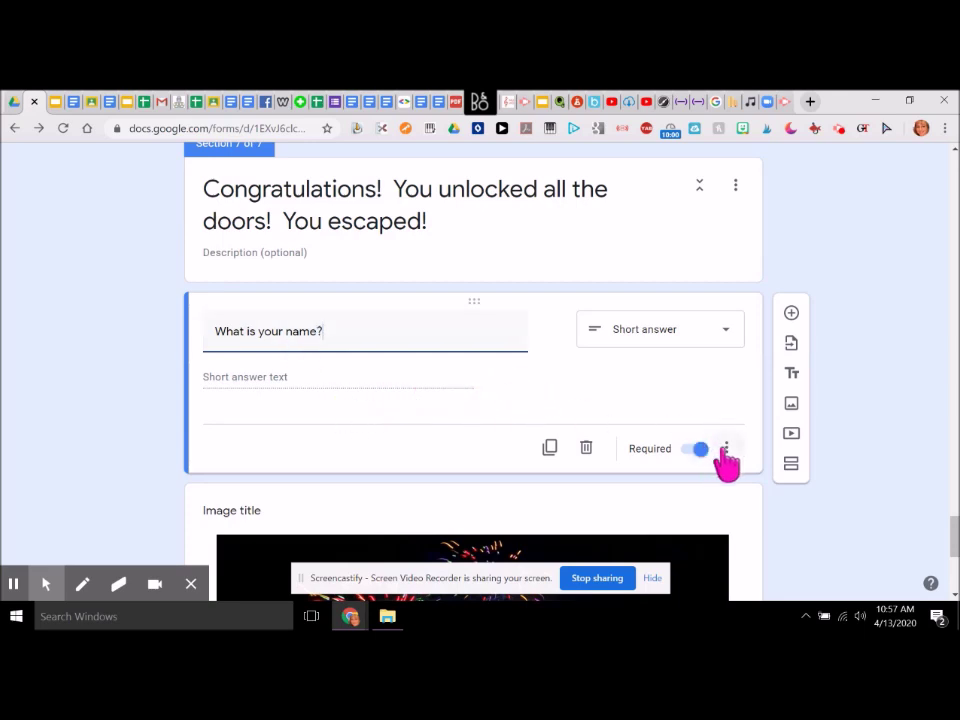
- Add a required short-answer question "Who is your classroom teacher?" below the name question in section 7
{"action": "left_click", "coordinate": [791, 313]}
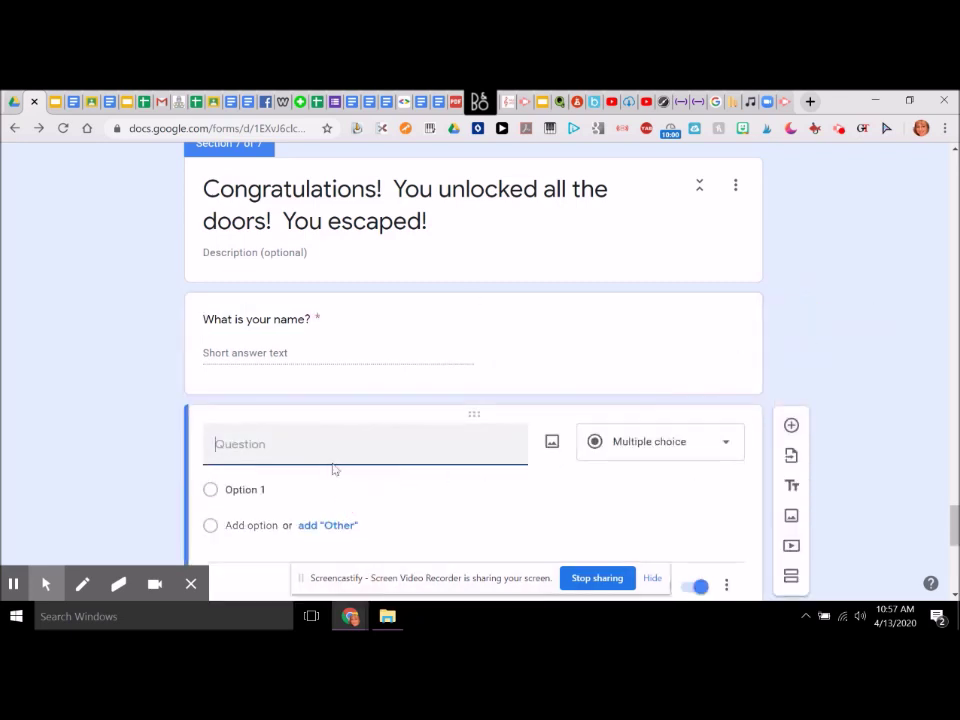
{"action": "type", "text": "Who is your classroom teacher?"}
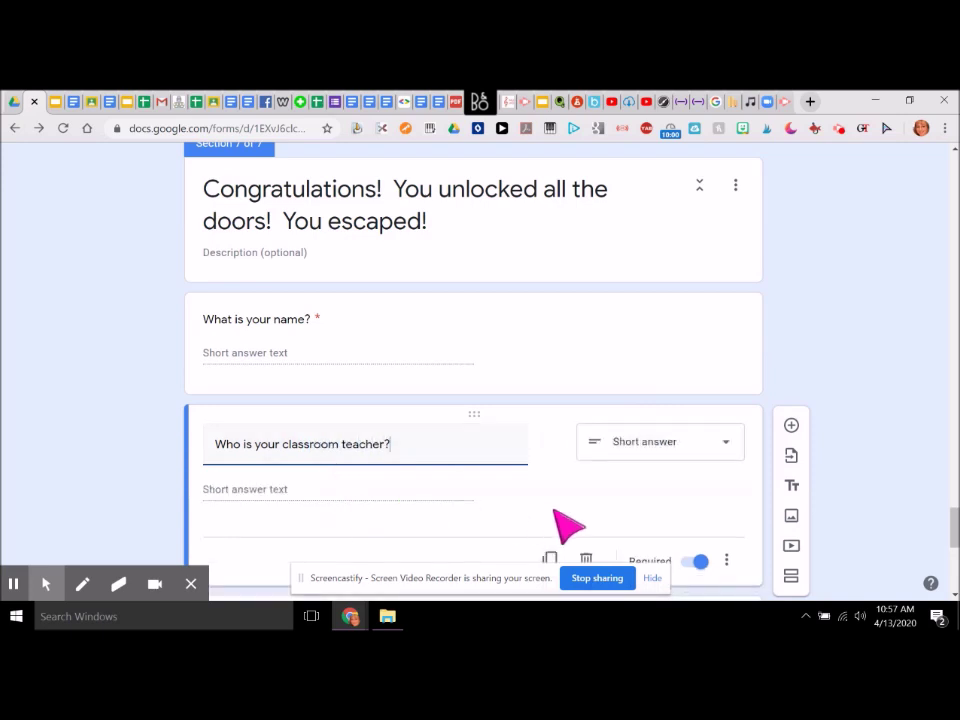
{"action": "left_click_drag", "start_coordinate": [955, 527], "coordinate": [955, 535]}
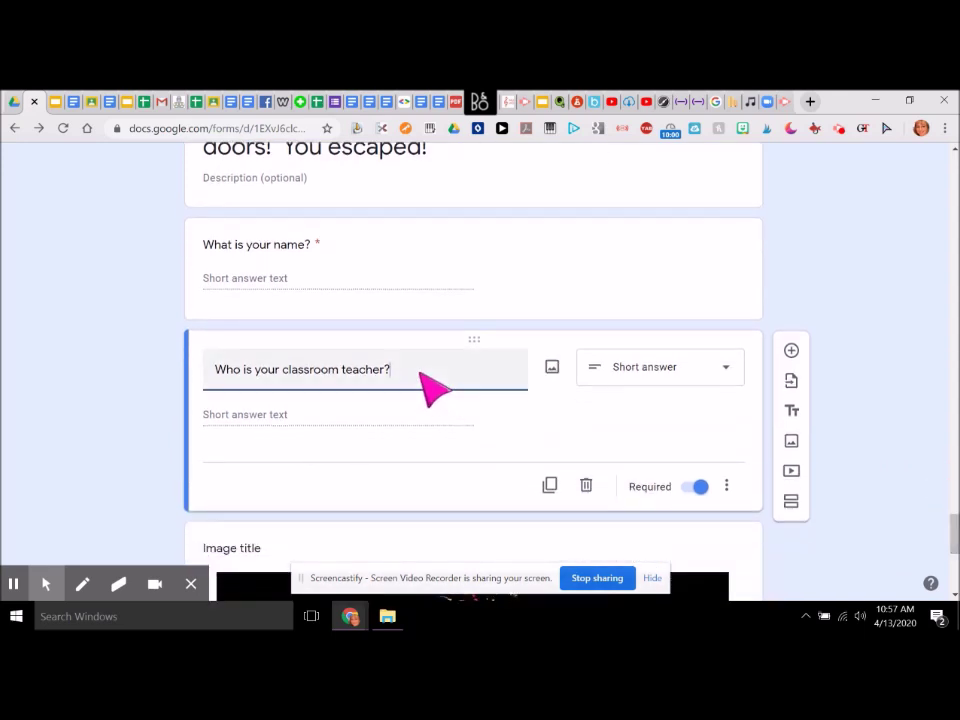
- Move the fireworks image above the name and teacher questions in section 7
{"action": "left_click_drag", "start_coordinate": [955, 528], "coordinate": [955, 546]}
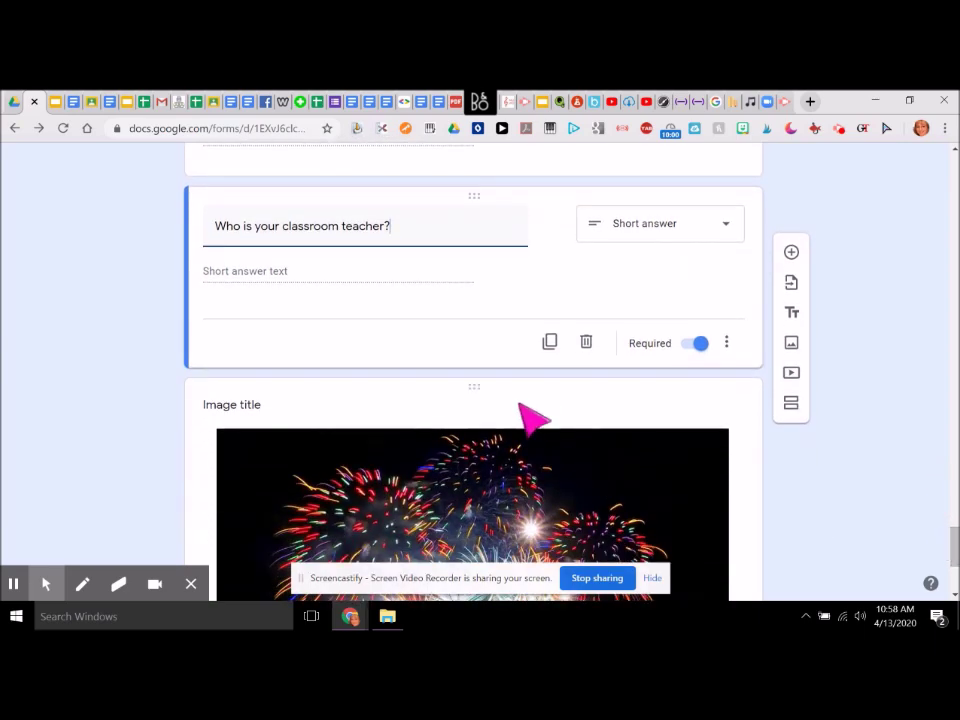
{"action": "left_click_drag", "start_coordinate": [474, 392], "coordinate": [435, 371]}
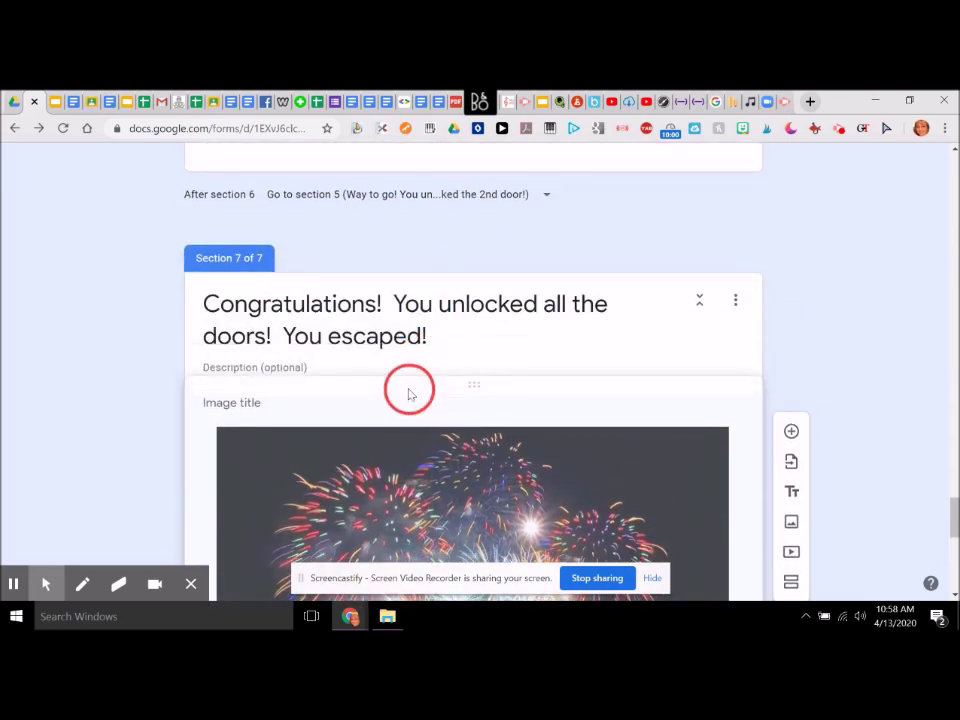
{"action": "left_click", "coordinate": [408, 393]}
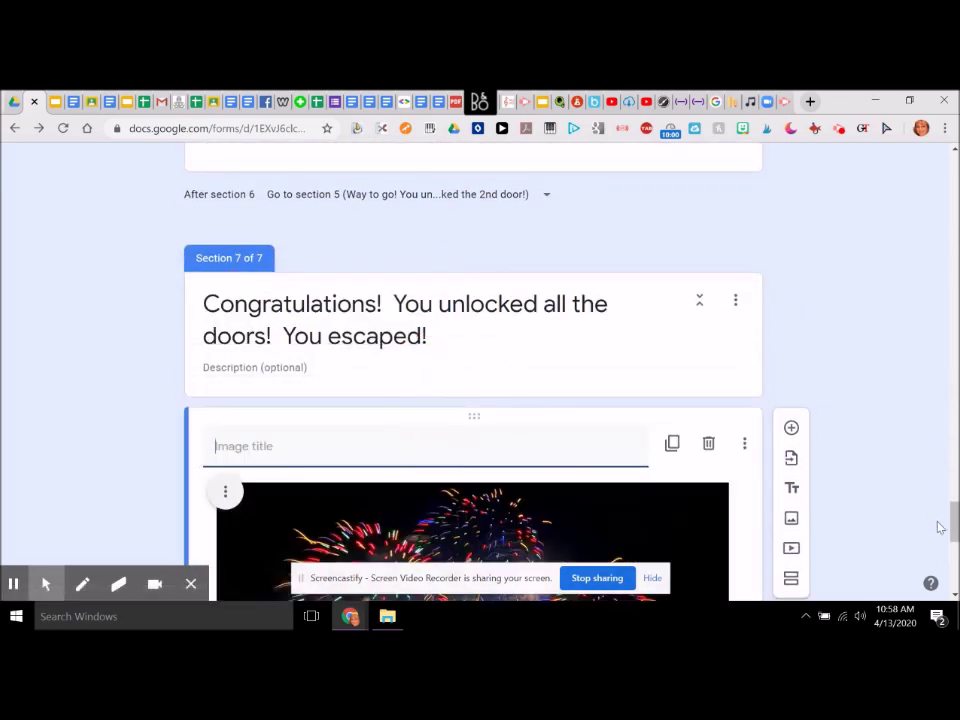
- Shrink section 7's fireworks image proportionally to a little over half its width
{"action": "left_click_drag", "start_coordinate": [950, 521], "coordinate": [953, 546]}
{"action": "left_click", "coordinate": [664, 461]}
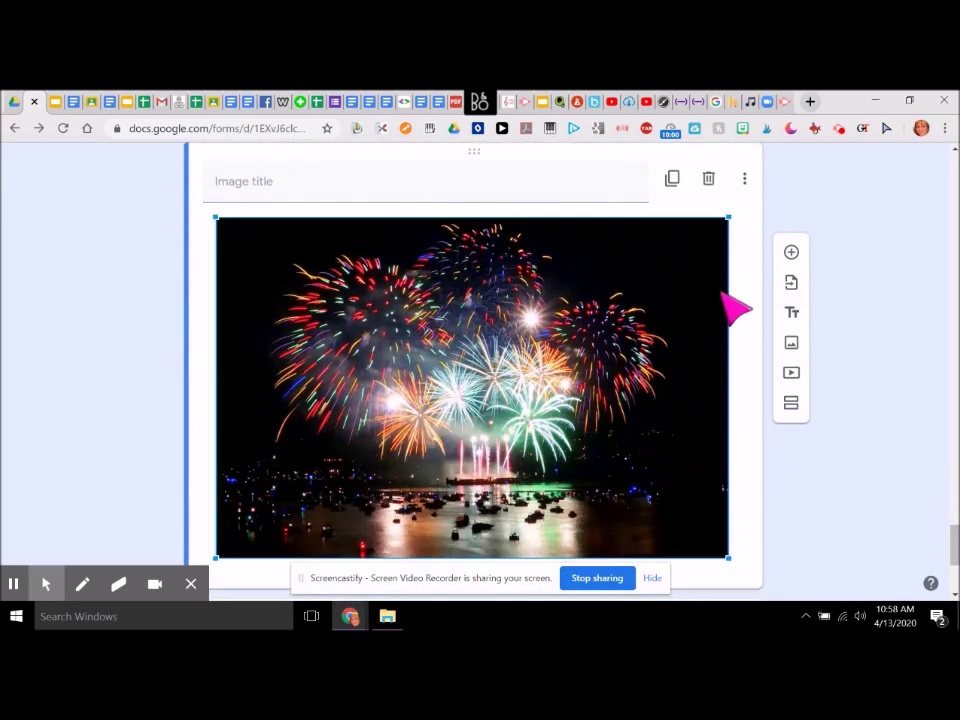
{"action": "left_click_drag", "start_coordinate": [729, 218], "coordinate": [513, 372]}
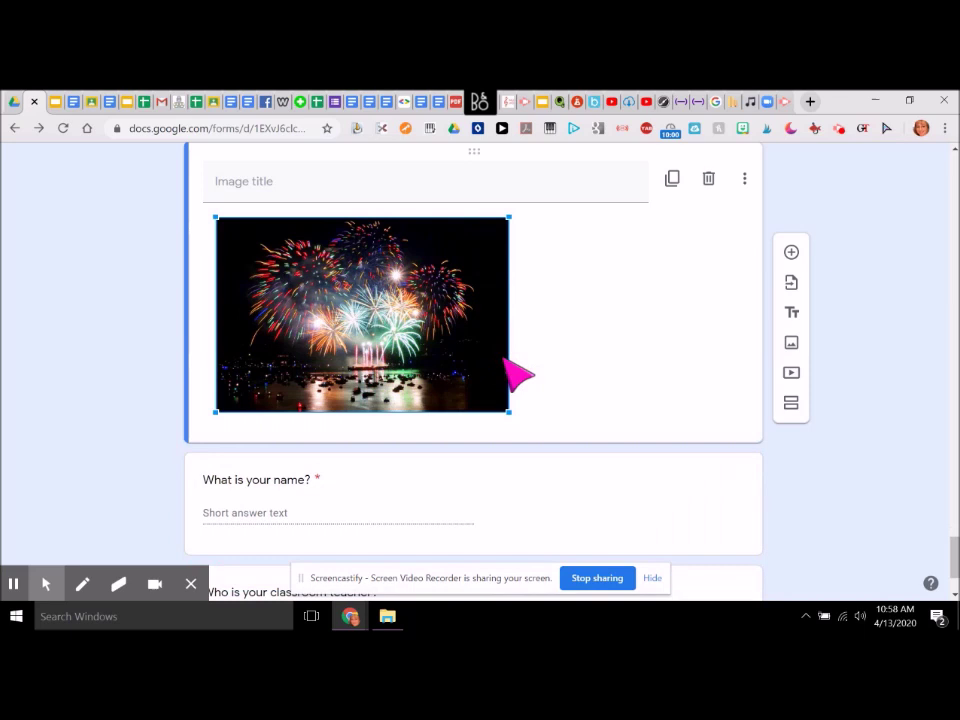
{"action": "left_click_drag", "start_coordinate": [952, 538], "coordinate": [952, 548]}
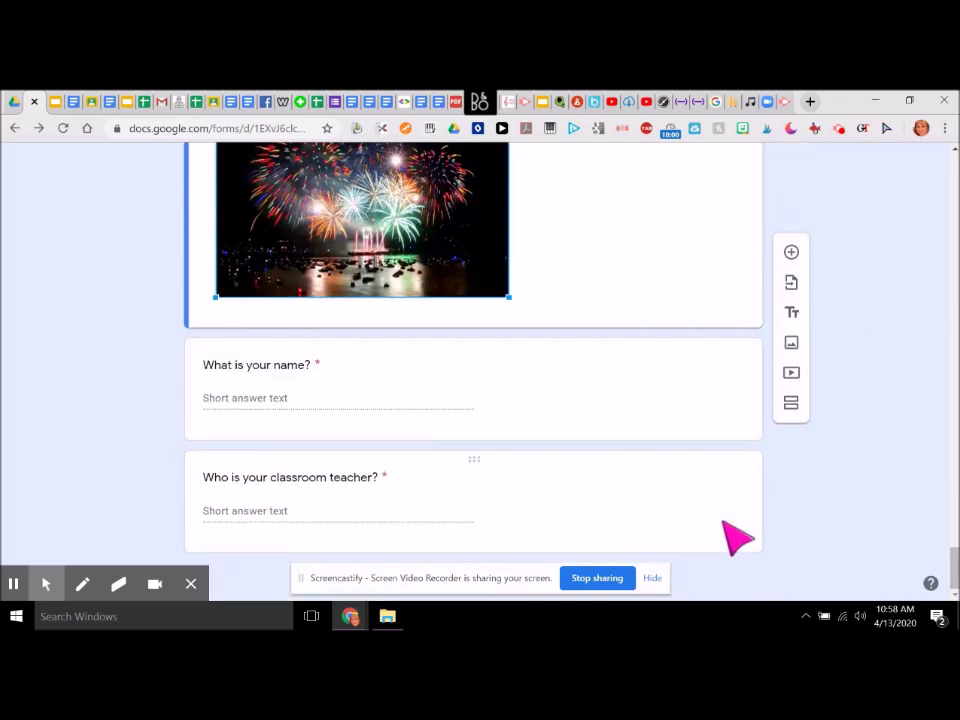
{"action": "left_click", "coordinate": [692, 540]}
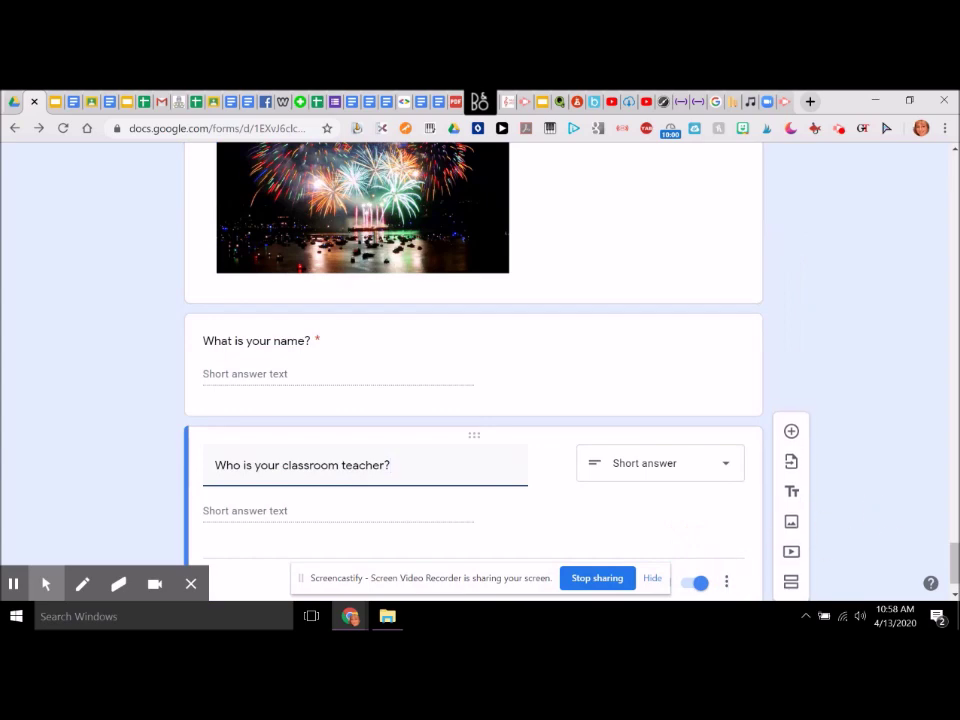
- Review the email options for sending the form from its beginning, and close them without sending
{"action": "left_click_drag", "start_coordinate": [955, 560], "coordinate": [955, 172]}
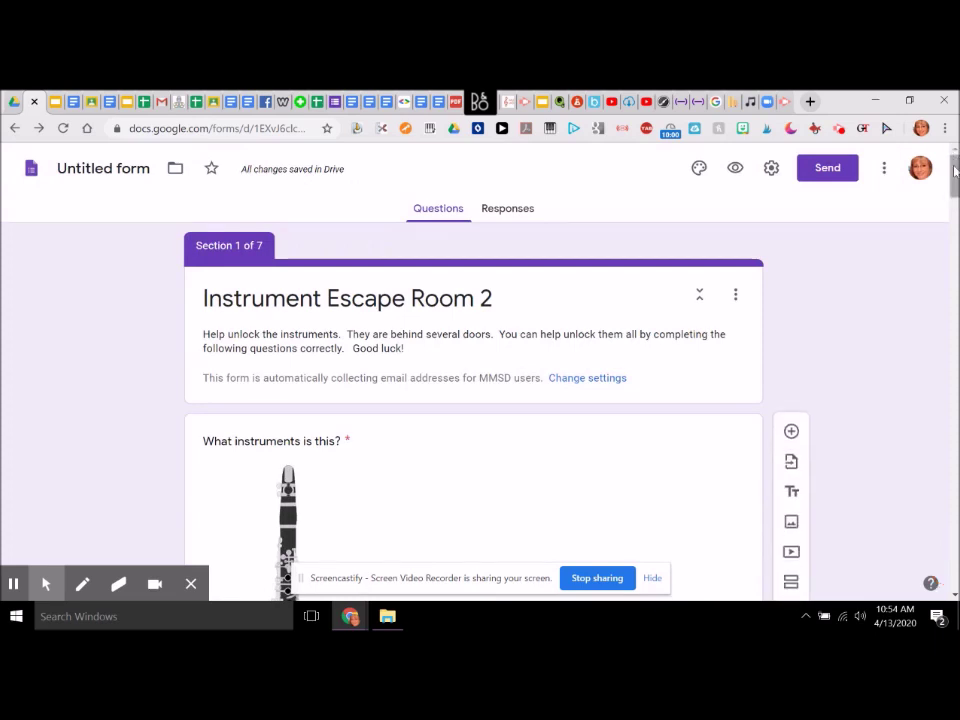
{"action": "left_click", "coordinate": [824, 172]}
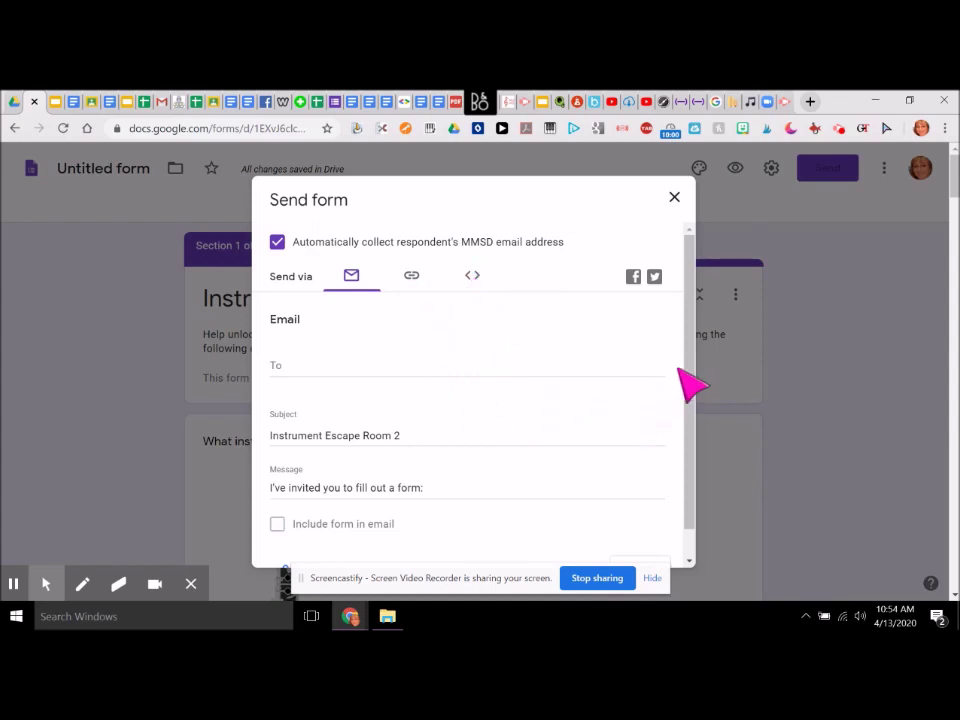
{"action": "left_click_drag", "start_coordinate": [686, 372], "coordinate": [680, 447]}
{"action": "left_click", "coordinate": [680, 445]}
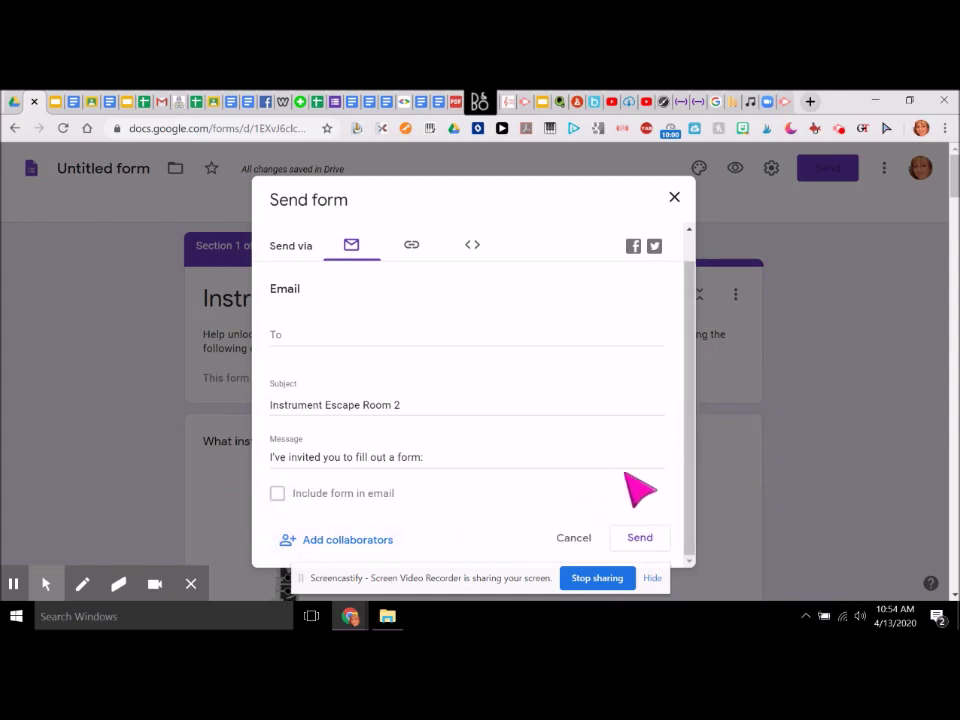
{"action": "left_click", "coordinate": [675, 199]}
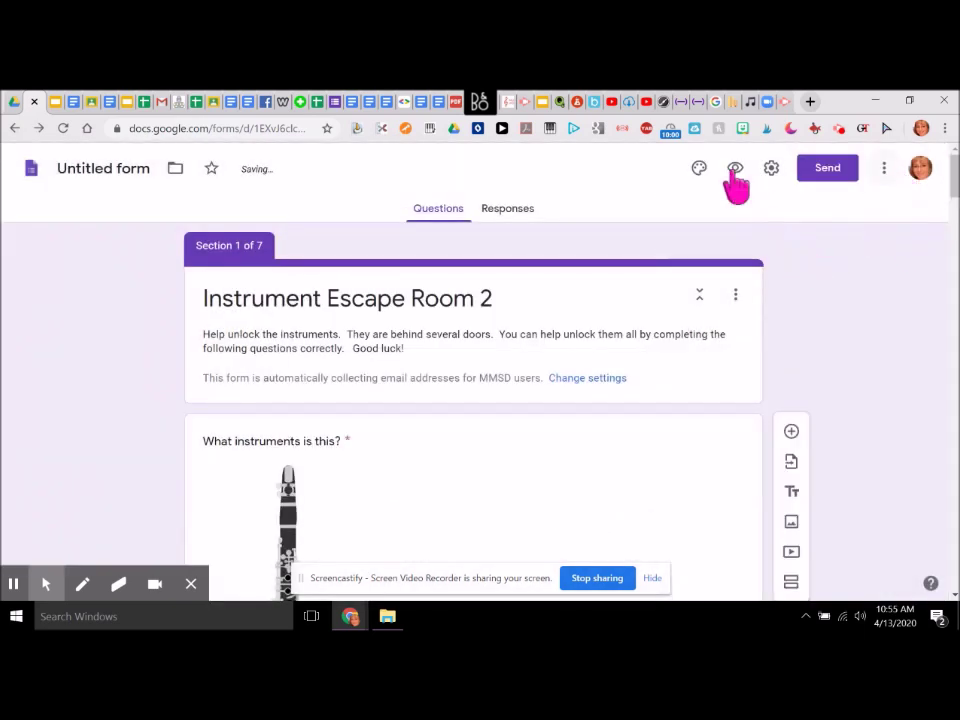
- Set the default preferences to make new questions required and give them a quiz point value of 10, and save them
{"action": "left_click", "coordinate": [884, 168]}
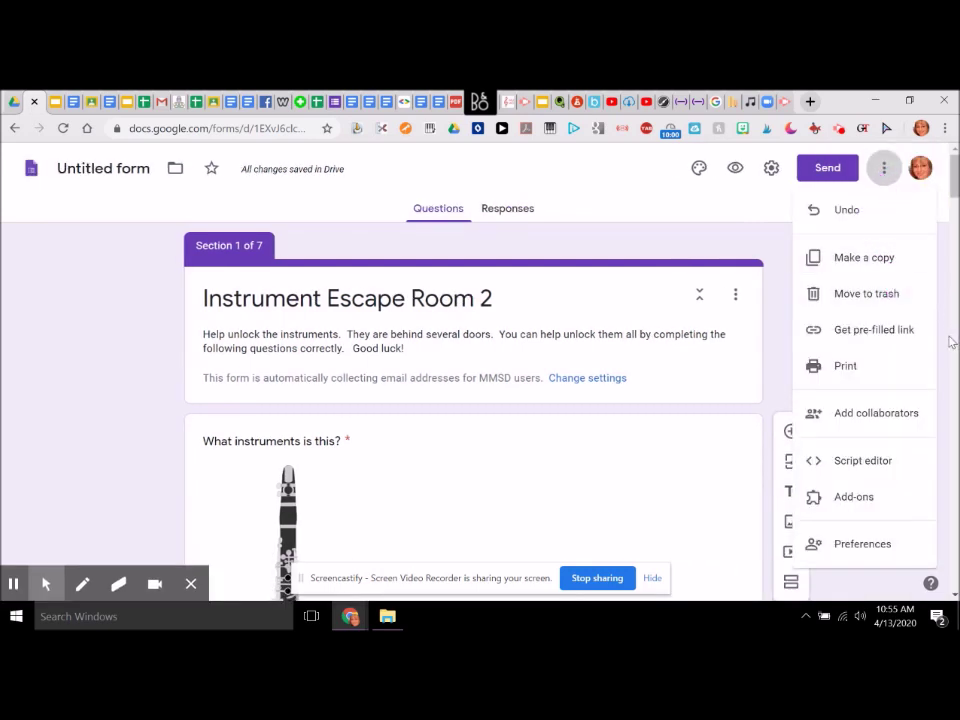
{"action": "left_click", "coordinate": [856, 548]}
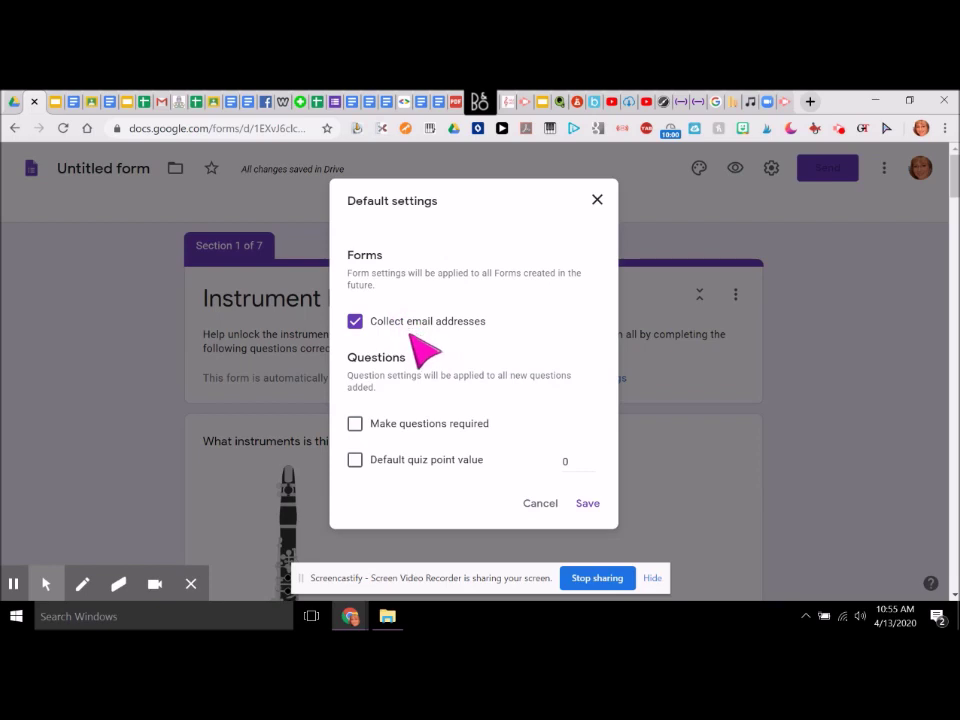
{"action": "left_click", "coordinate": [355, 424]}
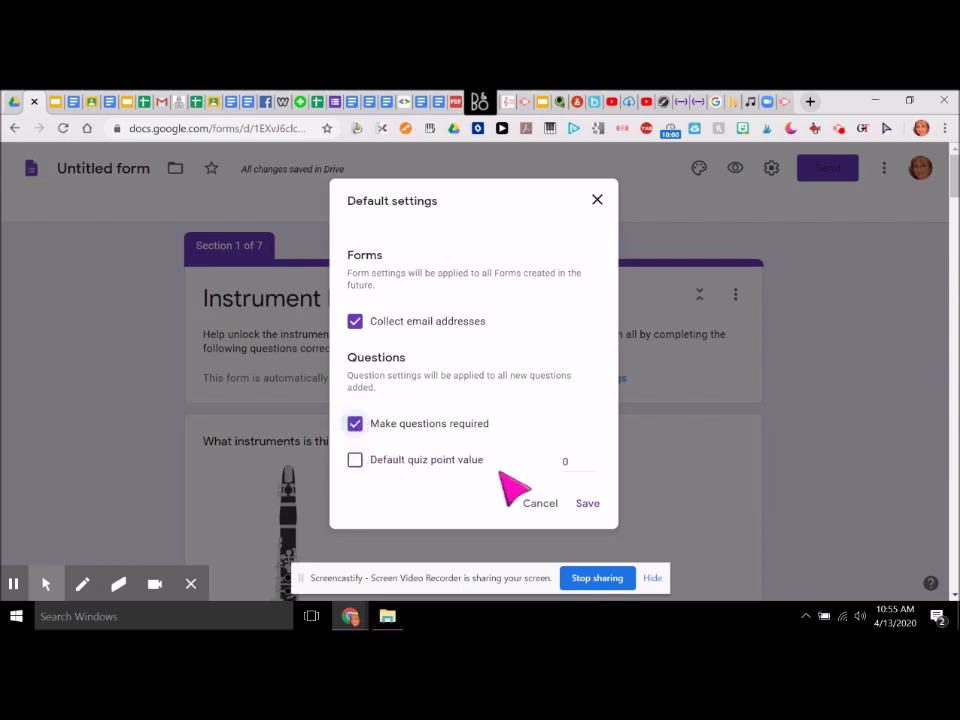
{"action": "left_click", "coordinate": [580, 463]}
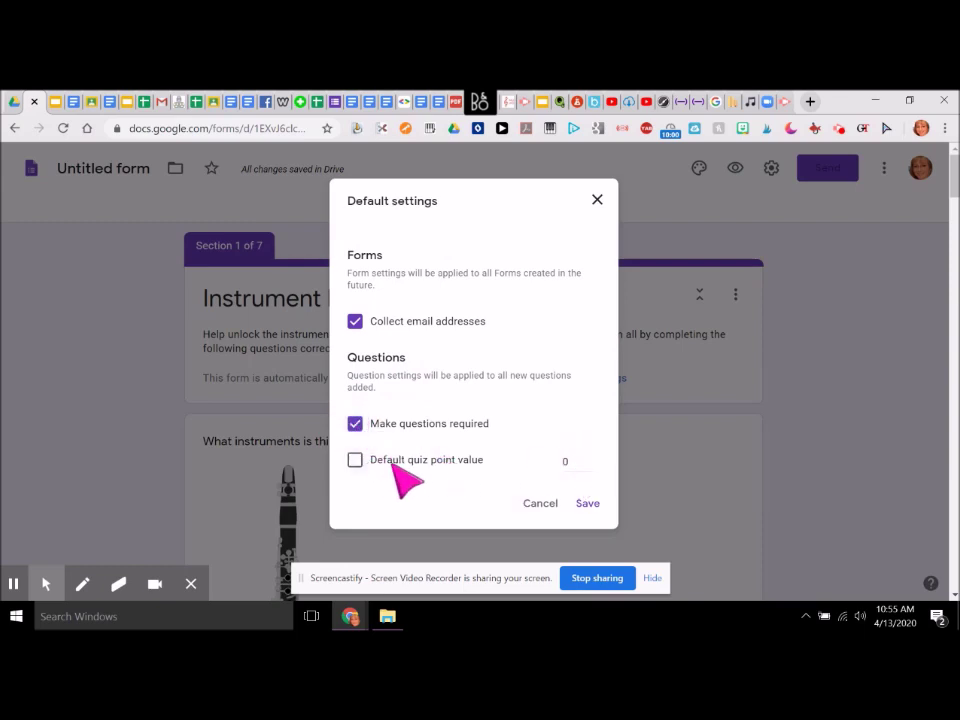
{"action": "left_click", "coordinate": [355, 461]}
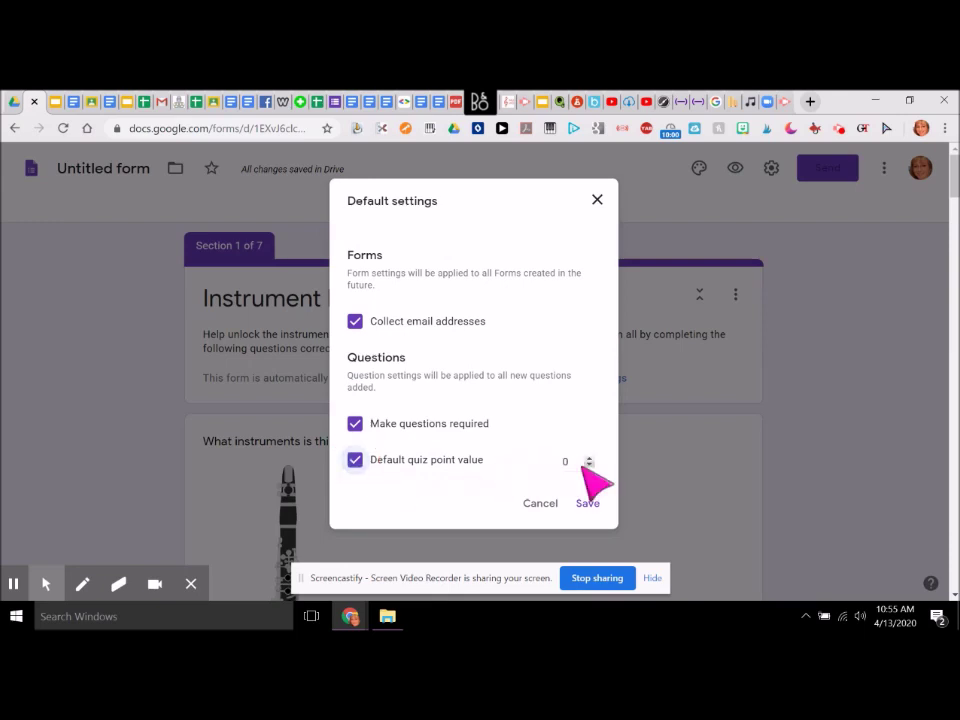
{"action": "left_click", "coordinate": [588, 466]}
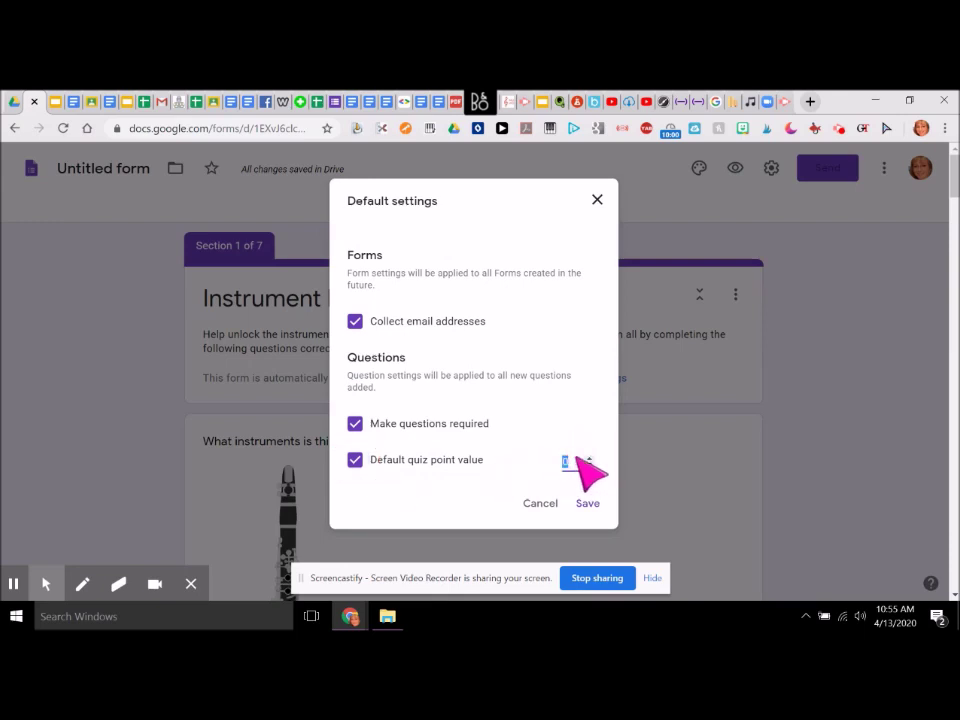
{"action": "type", "text": "10"}
{"action": "left_click", "coordinate": [587, 504]}
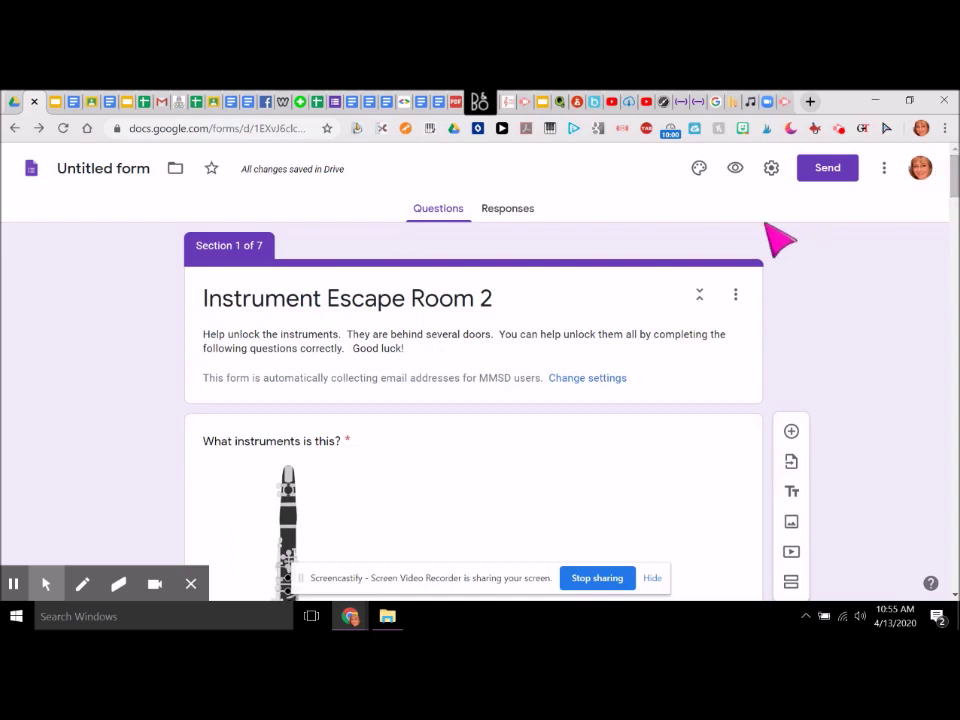
- Change the form's theme color to Blue #4285f4 and look over the background color and font style options
{"action": "left_click", "coordinate": [697, 170]}
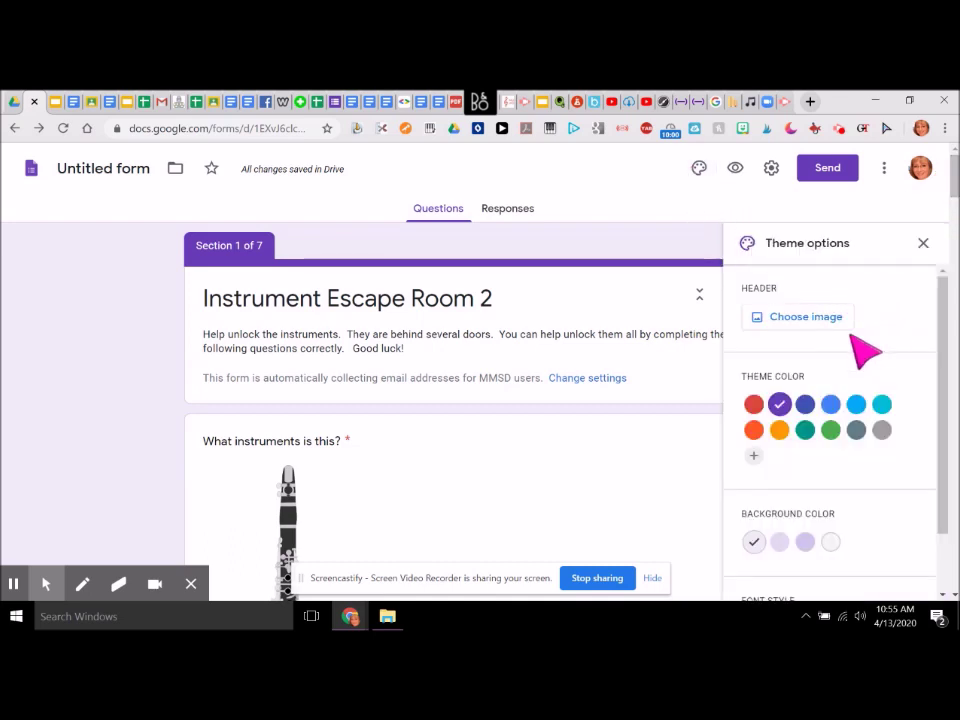
{"action": "left_click", "coordinate": [833, 410]}
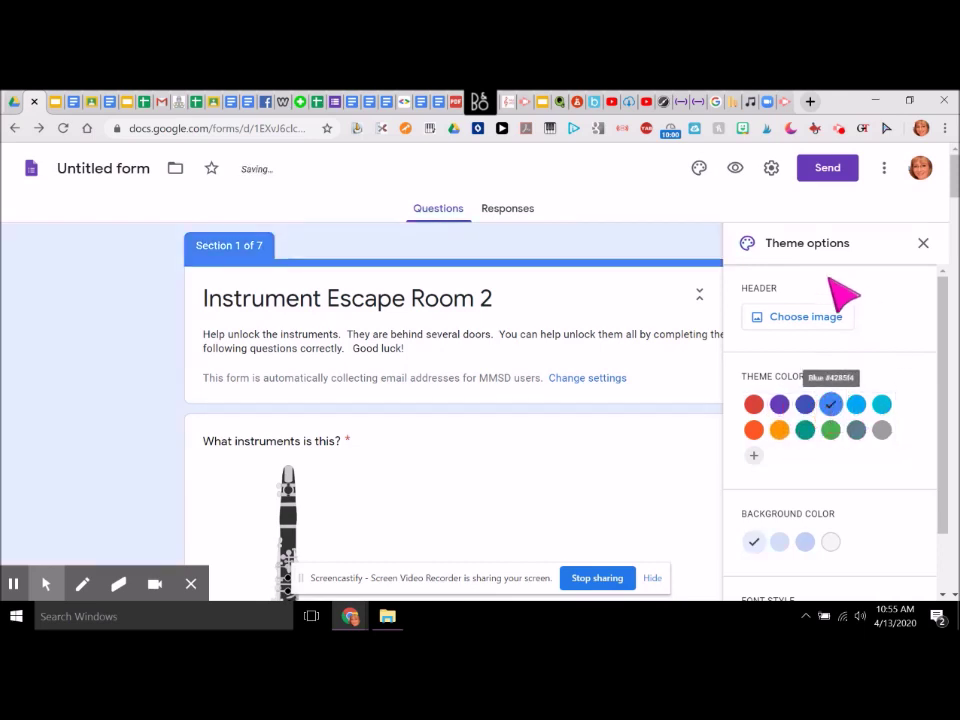
{"action": "left_click_drag", "start_coordinate": [938, 340], "coordinate": [933, 428]}
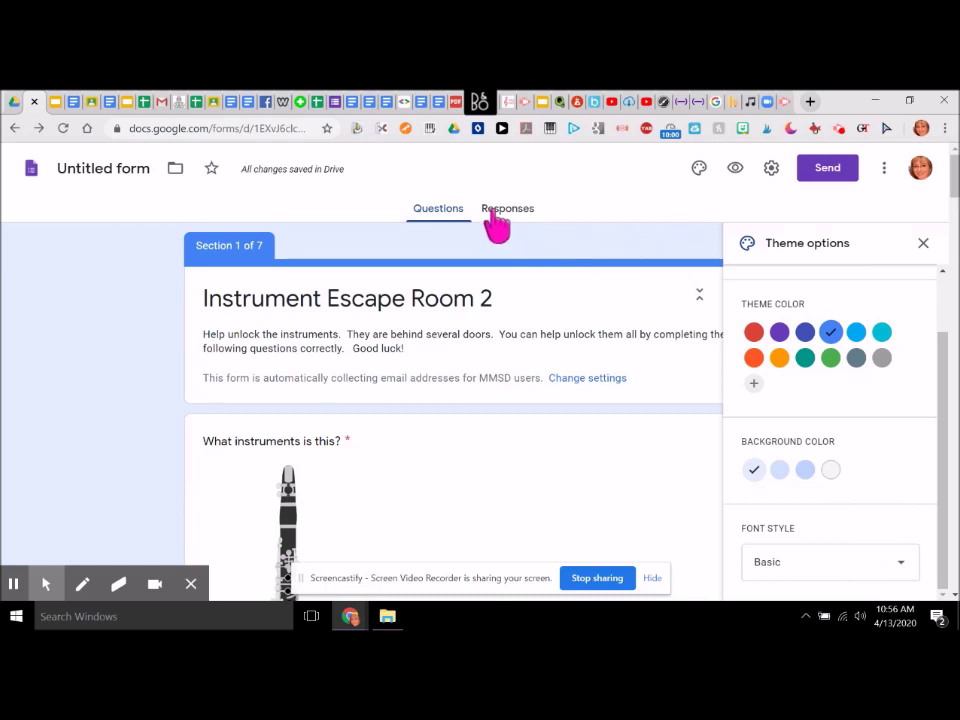
- Name the untitled form file "Instrument Escape Room 2" after its title and close the theme options
{"action": "left_click", "coordinate": [111, 172]}
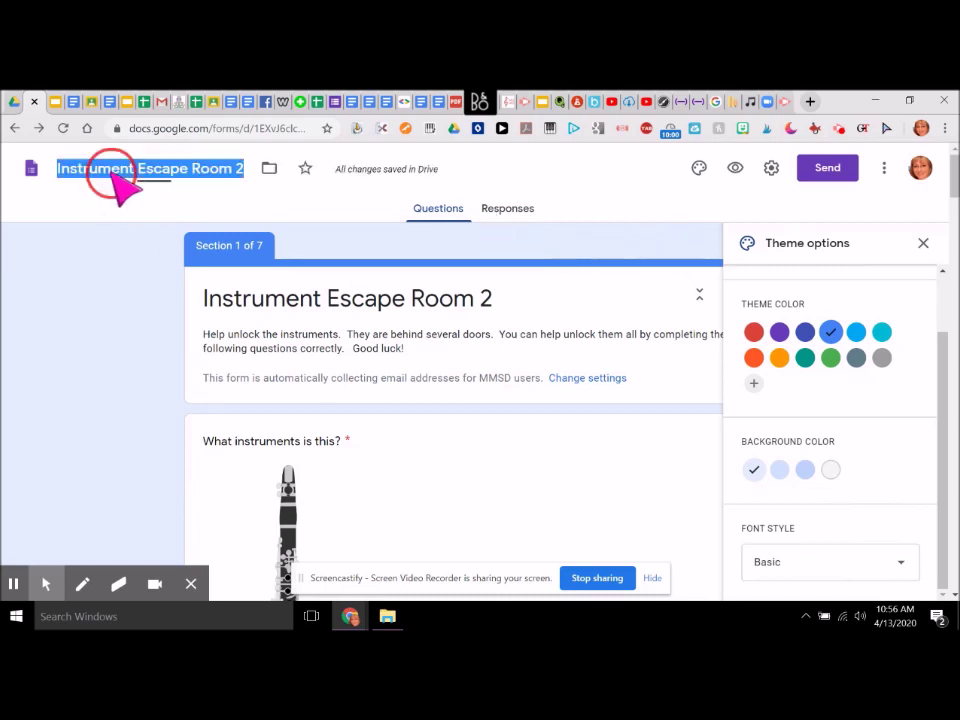
{"action": "left_click", "coordinate": [121, 268]}
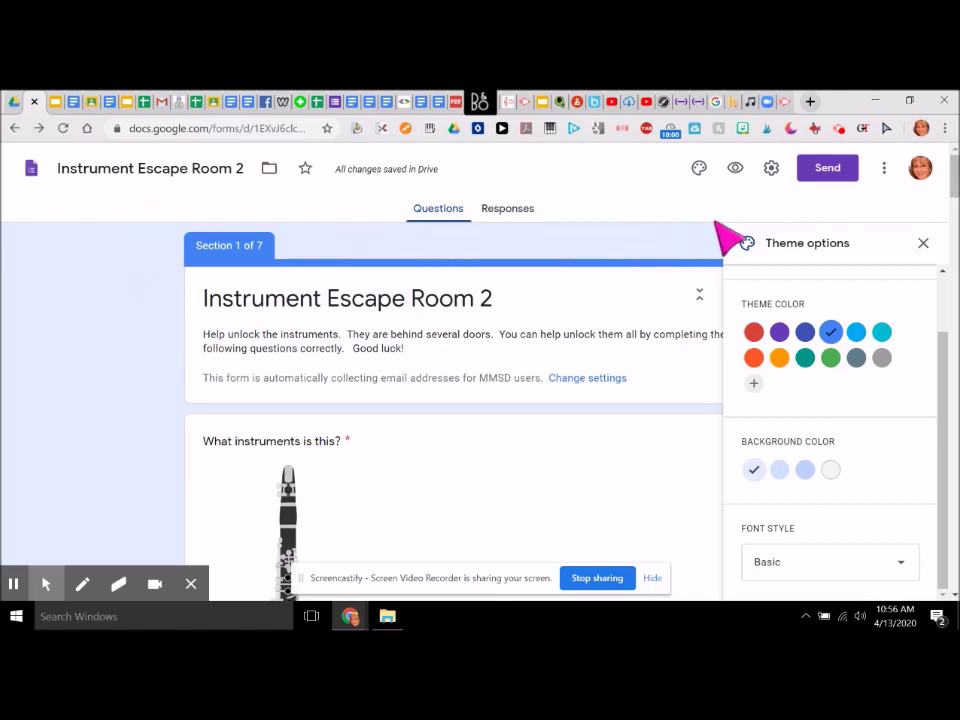
{"action": "left_click", "coordinate": [922, 243]}
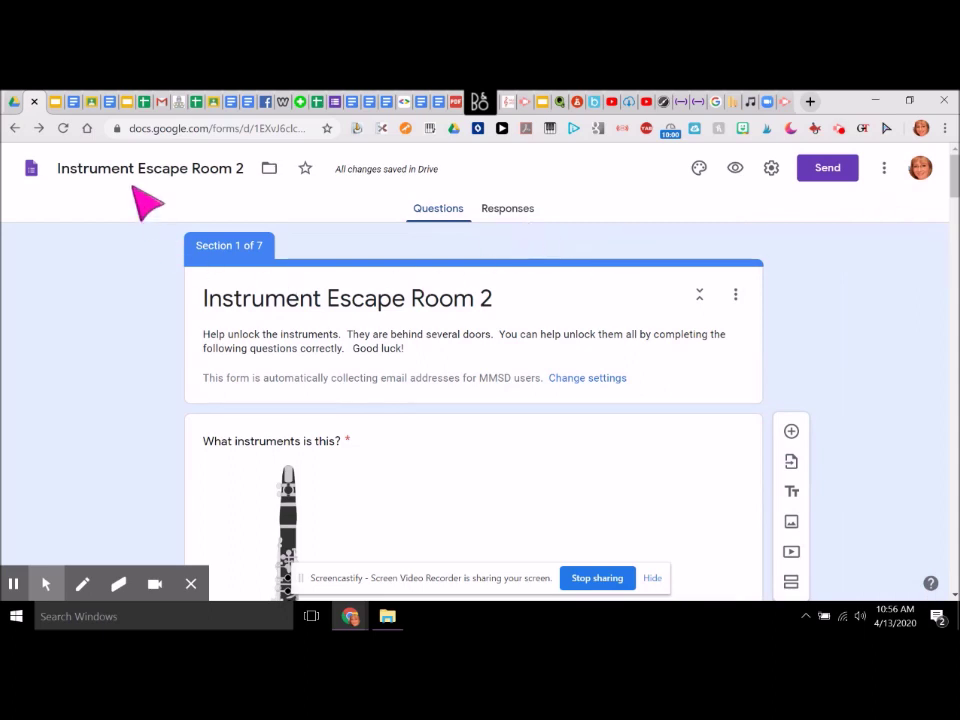
- Check the form's responses and whether it is accepting them, and return to the questions
{"action": "left_click", "coordinate": [521, 215]}
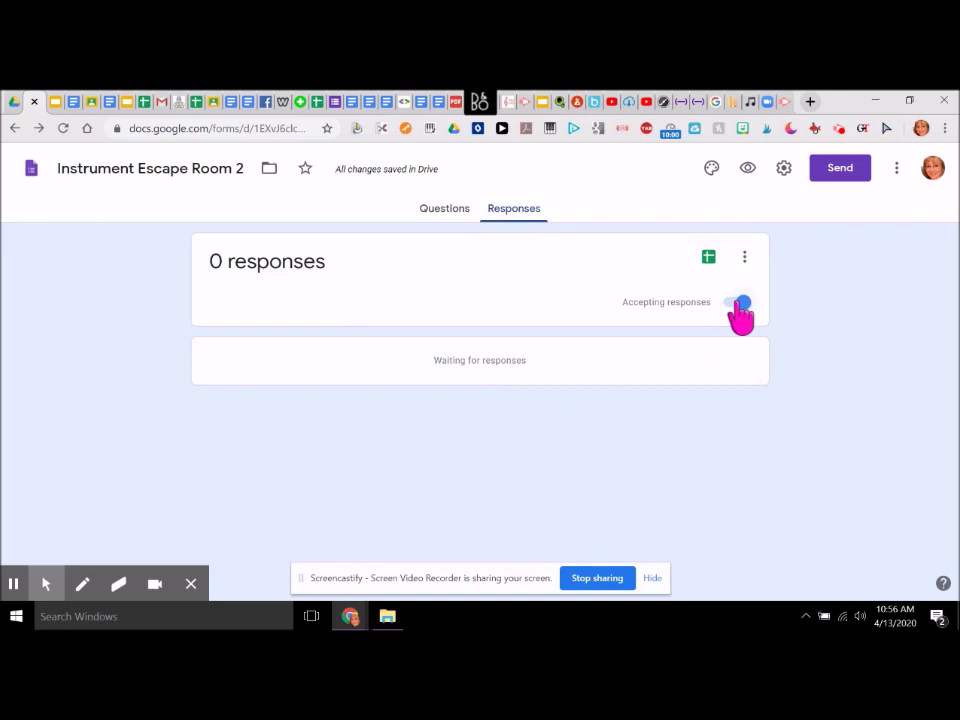
{"action": "left_click", "coordinate": [438, 210]}
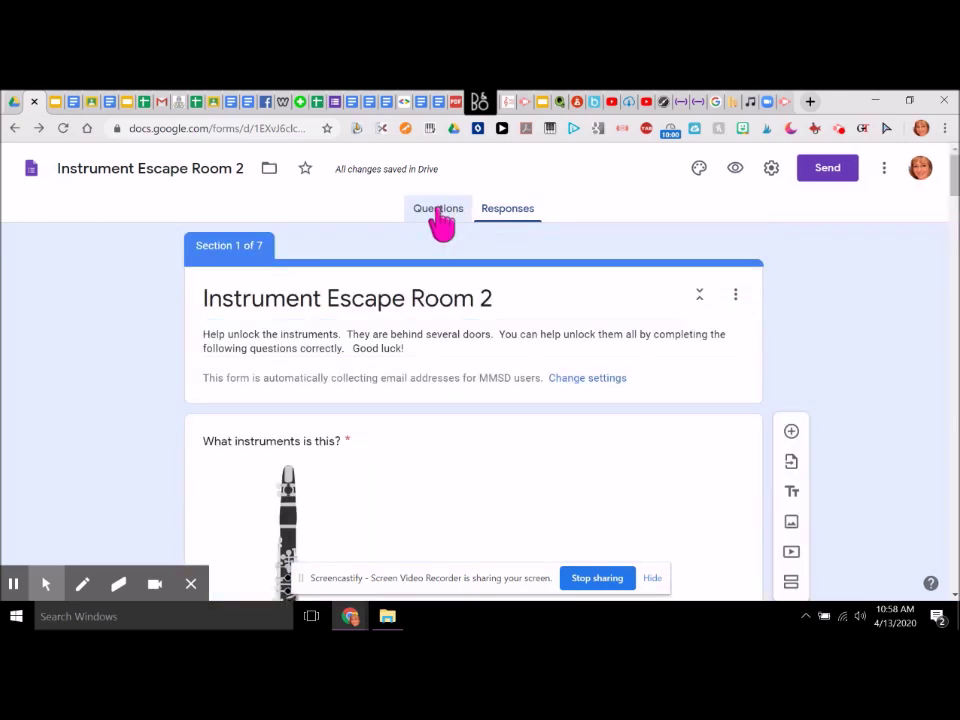